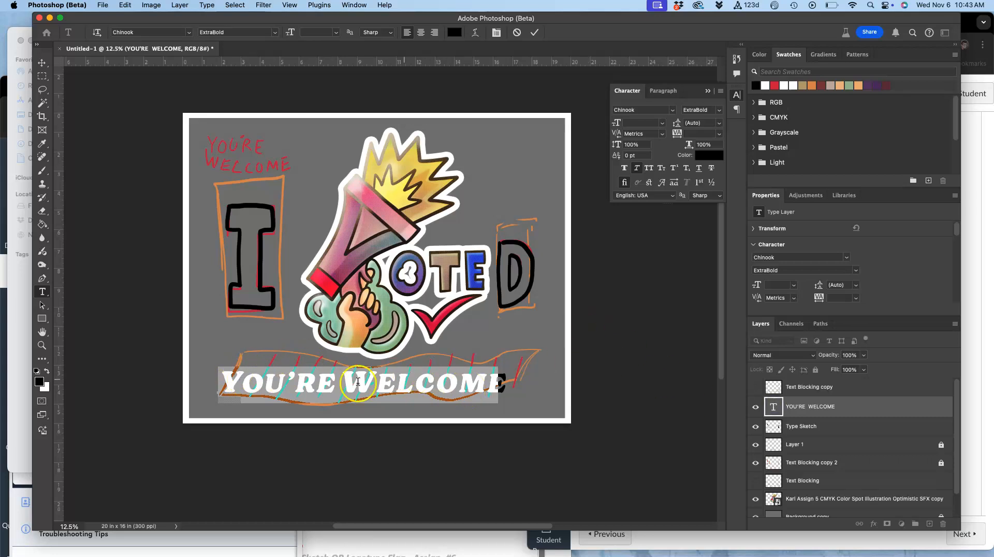
- Set the tracking of the letters "WE" in WELCOME to 20
click(389, 383)
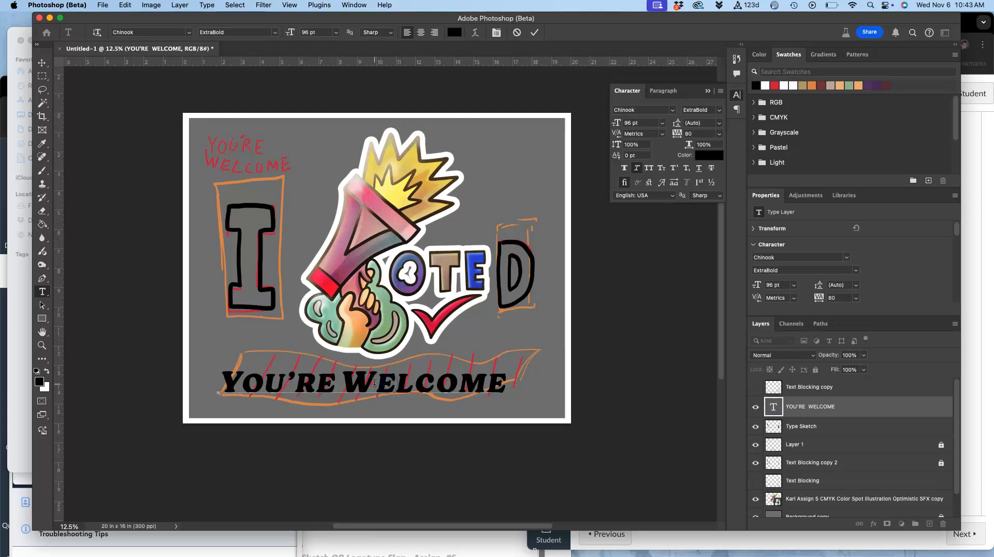
drag(375, 381, 353, 383)
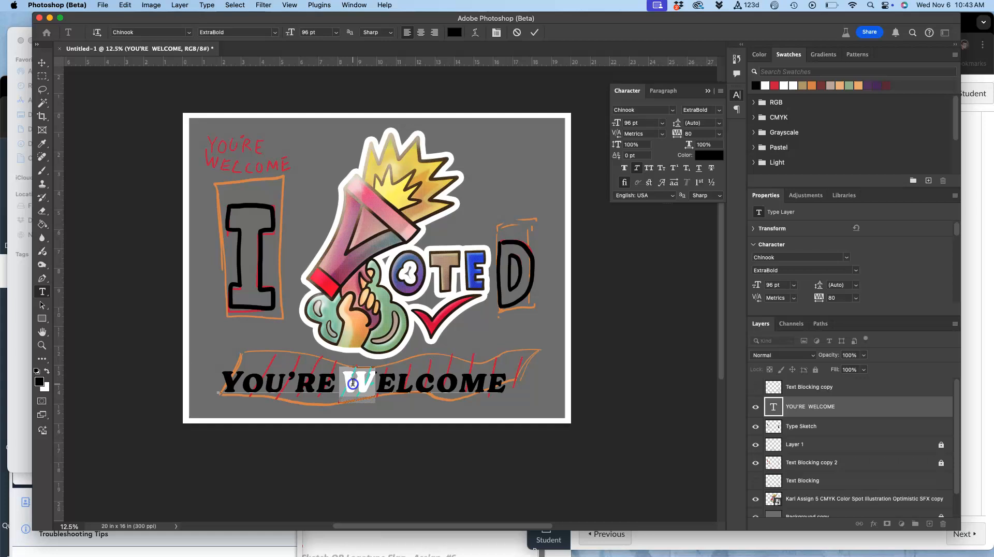
click(394, 383)
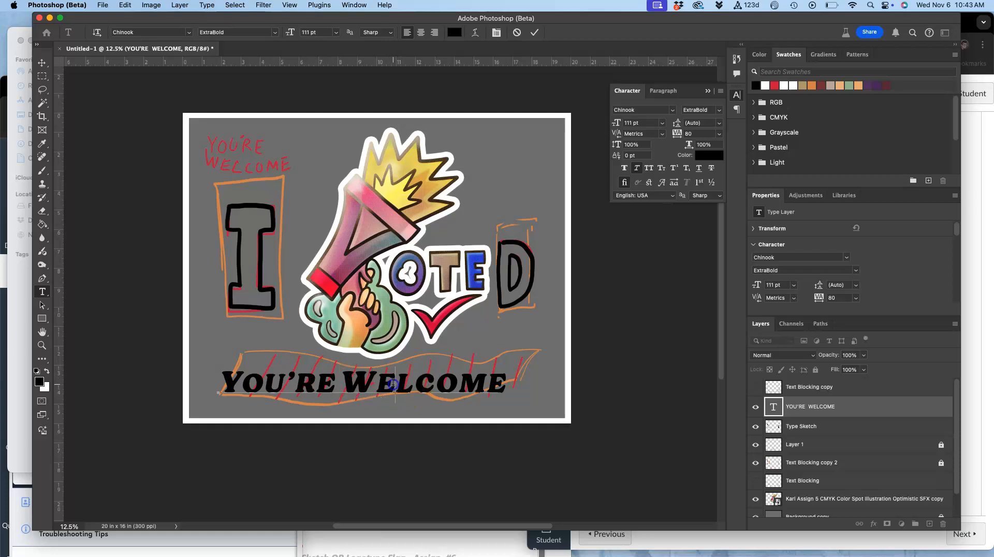
drag(359, 383, 341, 384)
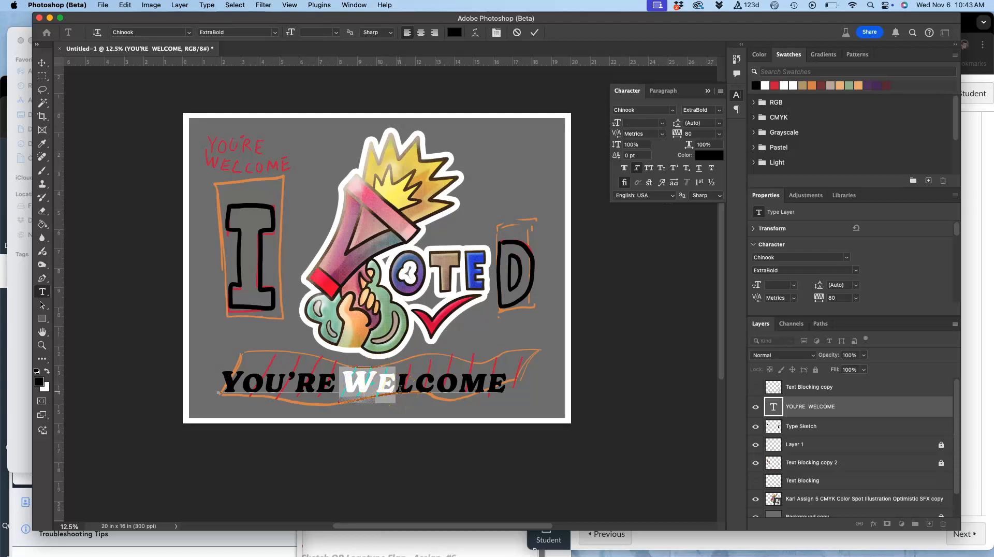
key(alt+Left)
key(alt+Left)
key(alt+Left)
key(alt+Left)
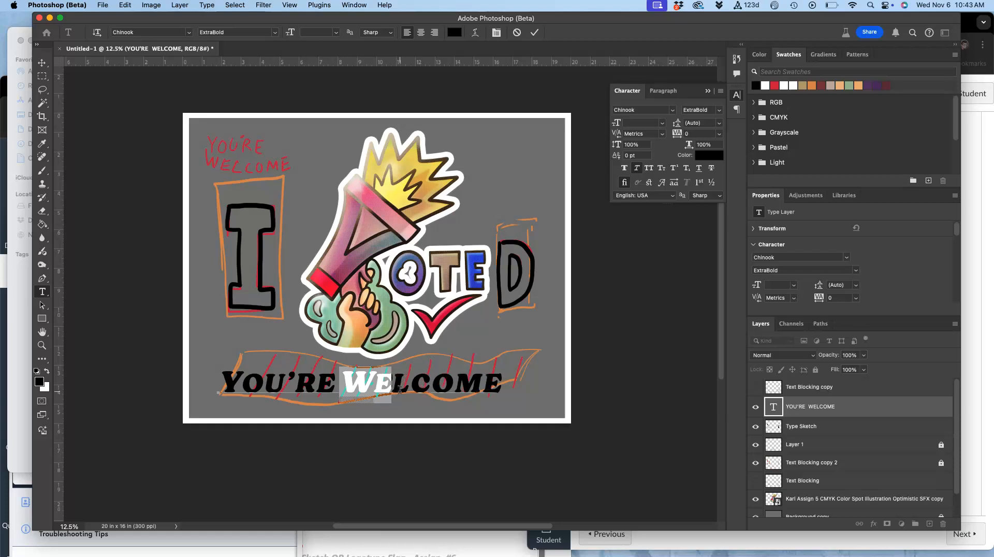
key(alt+Right)
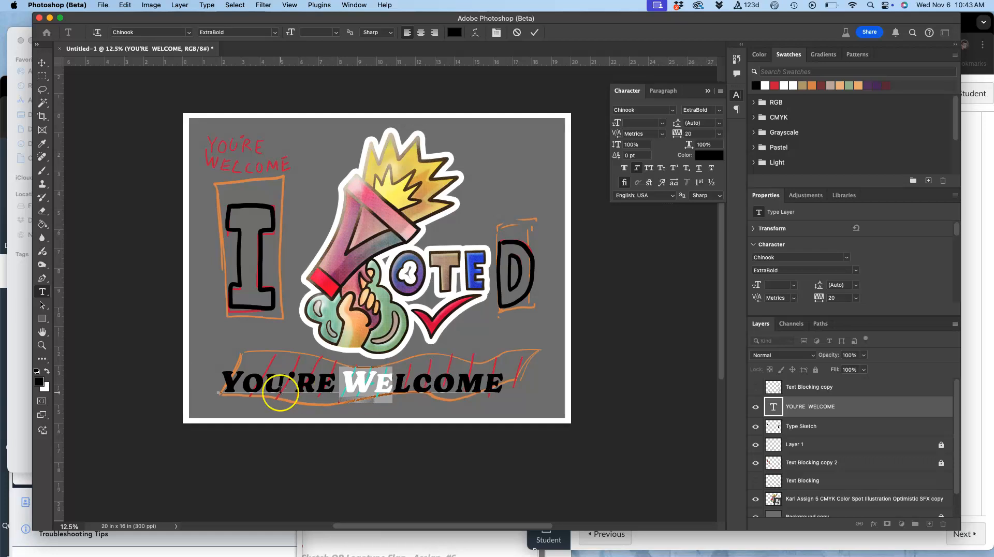
- Tighten the tracking of the letters "YO" in YOU'RE
drag(262, 388, 224, 388)
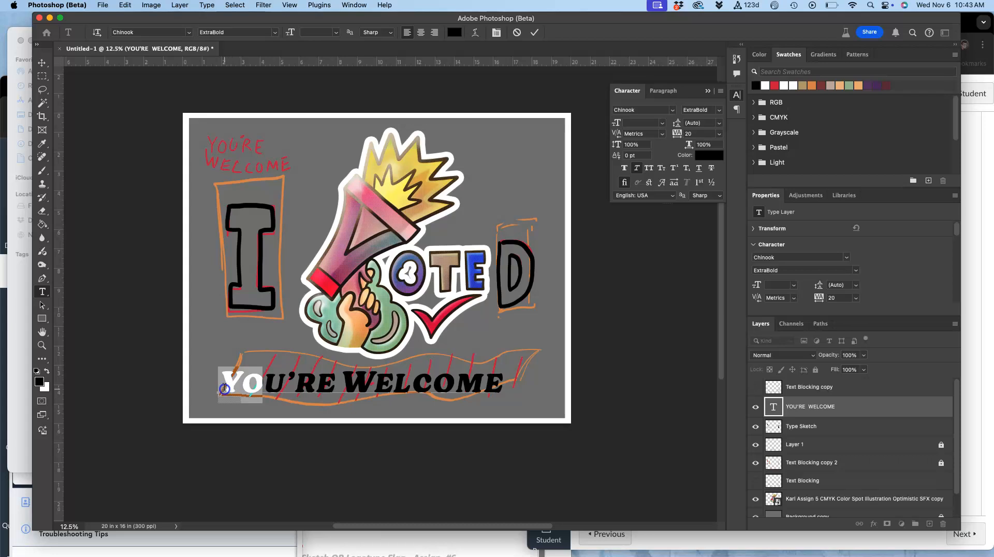
key(alt+Right)
key(alt+Left)
key(alt+Left)
key(alt+Left)
key(alt+Left)
key(alt+Left)
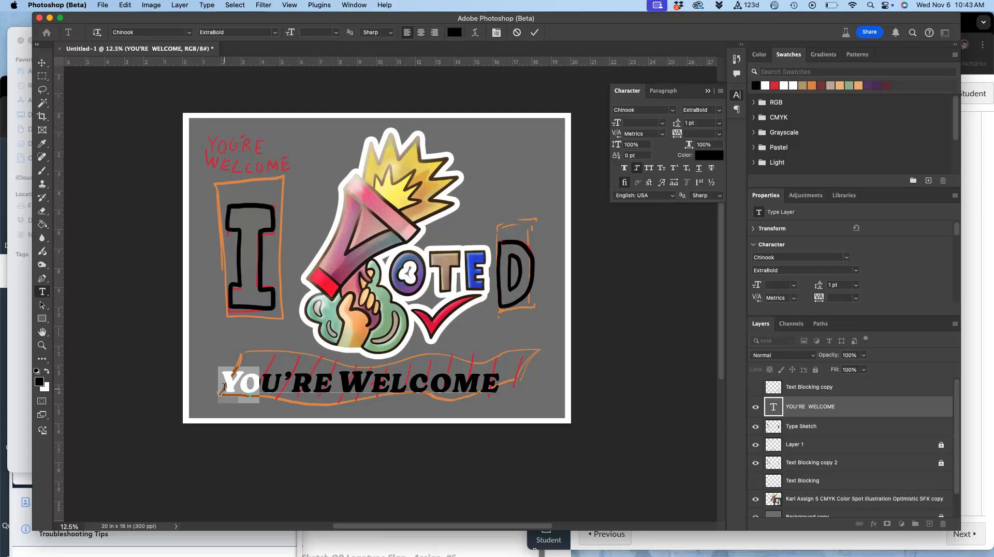
key(alt+Right)
key(alt+Left)
click(313, 387)
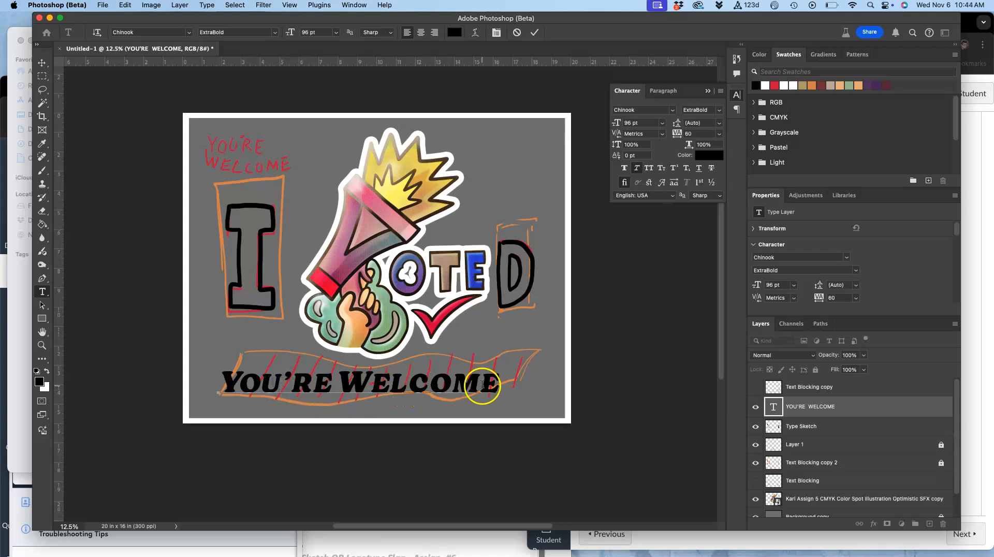
- Change the font of the apostrophe in YOU'RE to Bradley Hand Bold from the handwritten fonts
drag(291, 380, 284, 378)
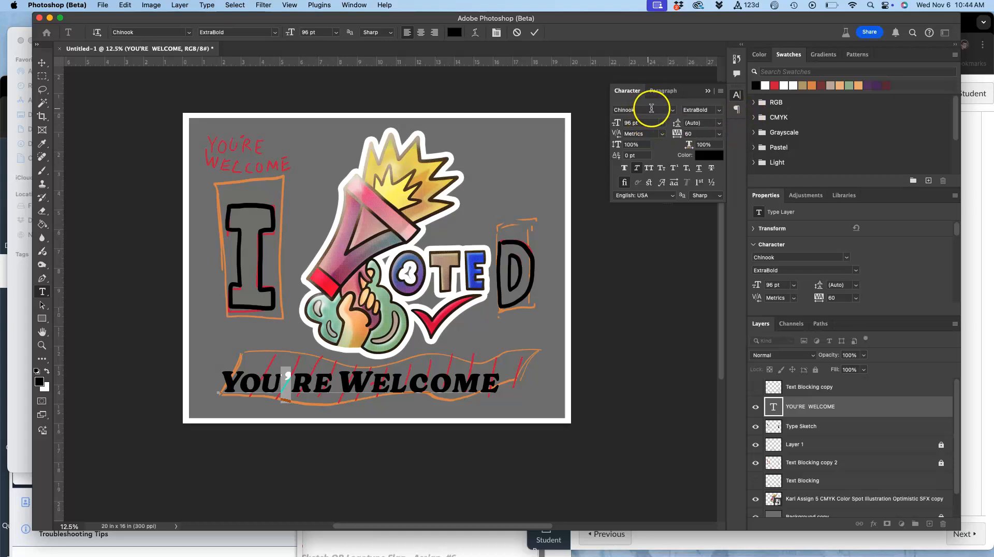
click(672, 111)
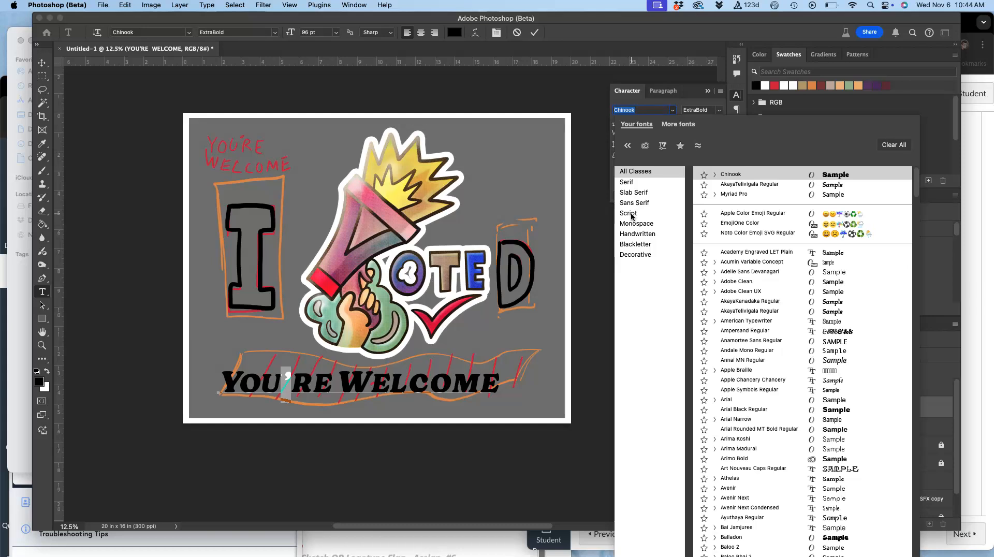
click(632, 225)
click(636, 234)
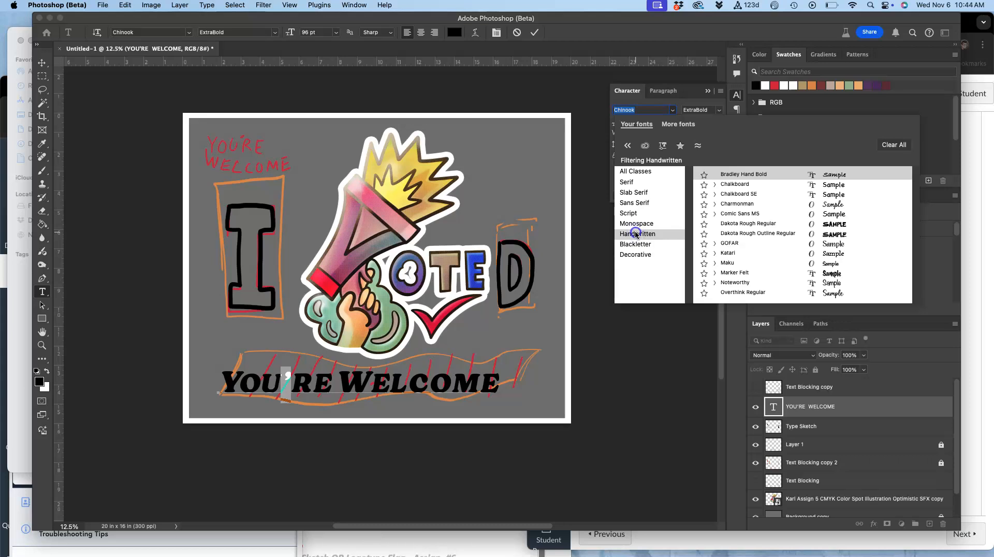
click(791, 176)
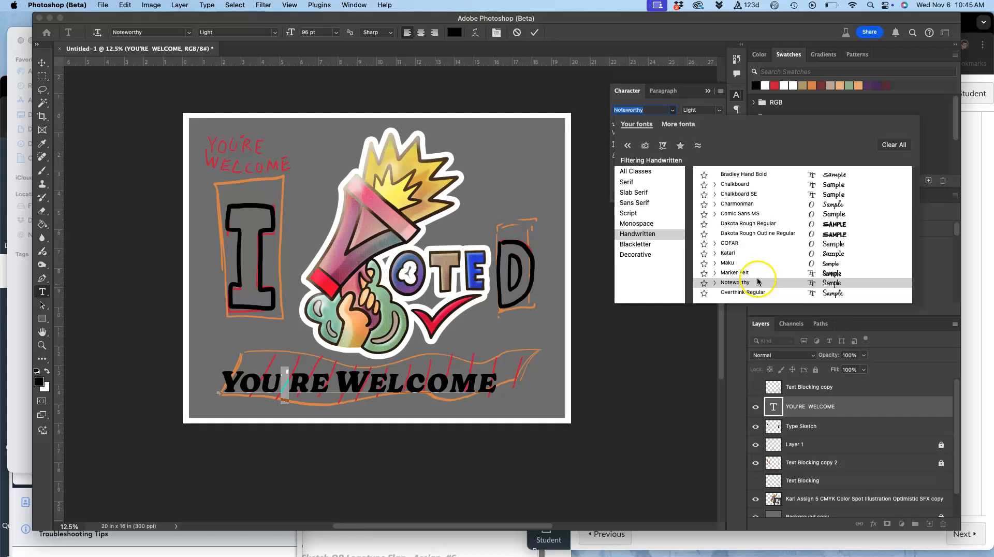
click(758, 179)
click(414, 308)
- Set the font size of the apostrophe in YOU'RE to 140 pt and commit the text edit
key(super+plus)
key(super+plus)
key(super+plus)
key(super+plus)
scroll(414, 308, down, 9)
scroll(414, 308, left, 12)
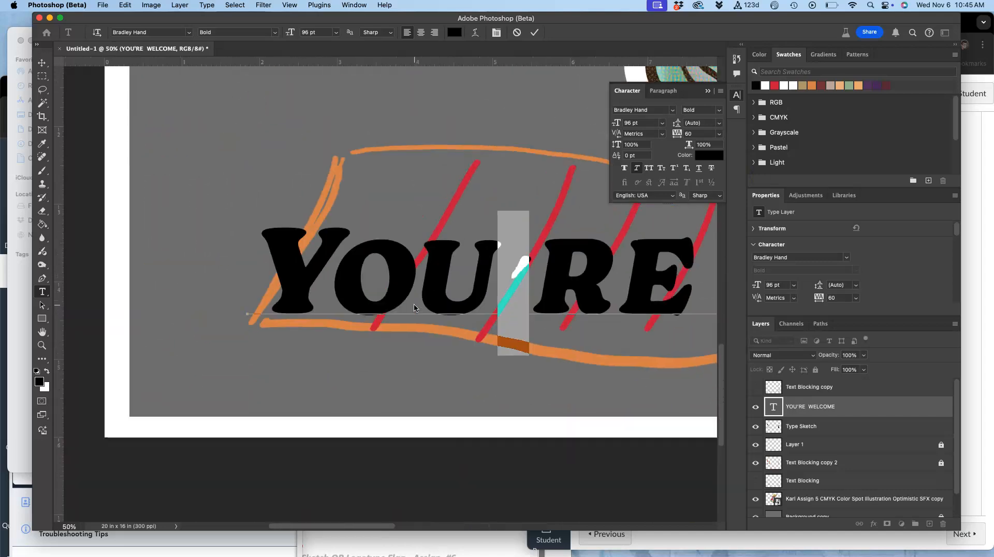
scroll(414, 308, right, 5)
scroll(414, 308, up, 2)
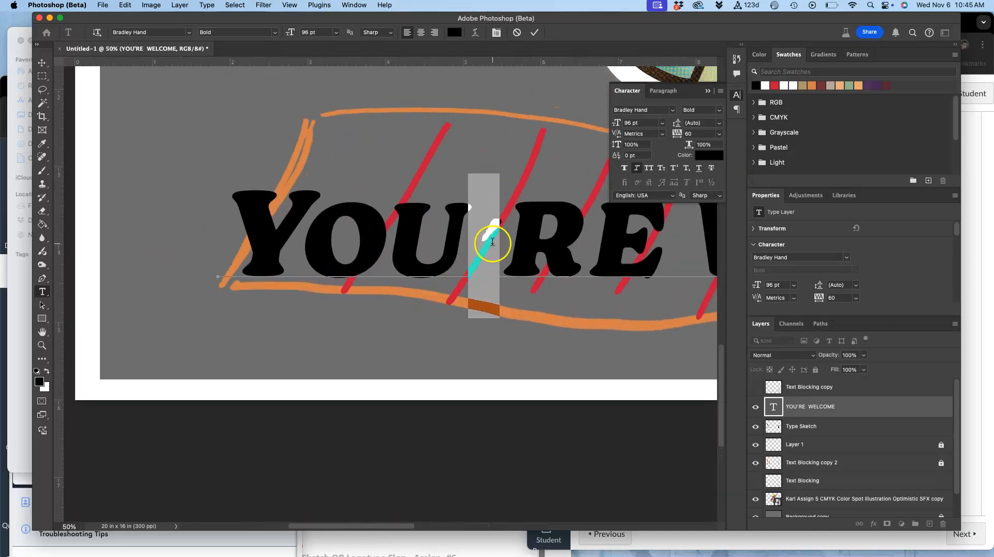
scroll(493, 241, right, 5)
scroll(492, 241, up, 1)
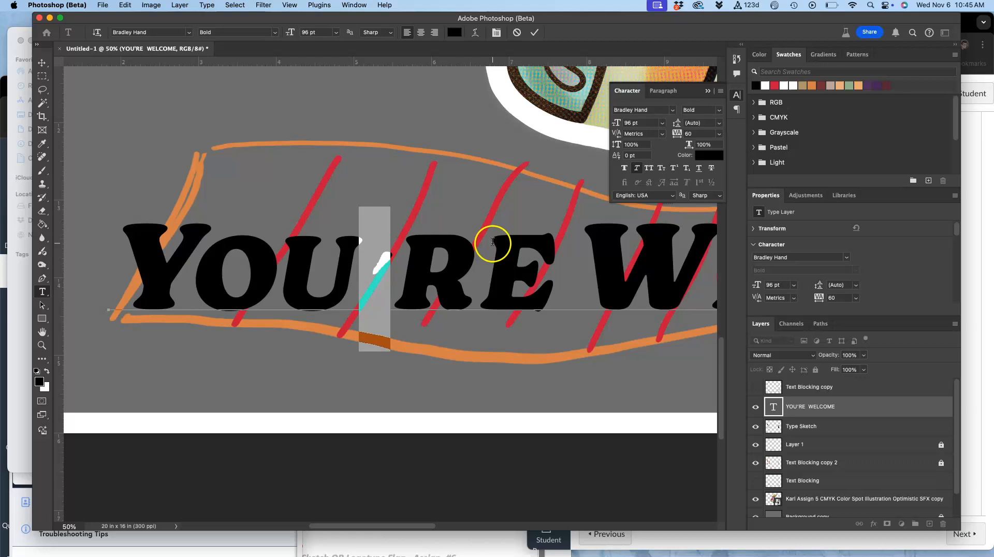
click(662, 123)
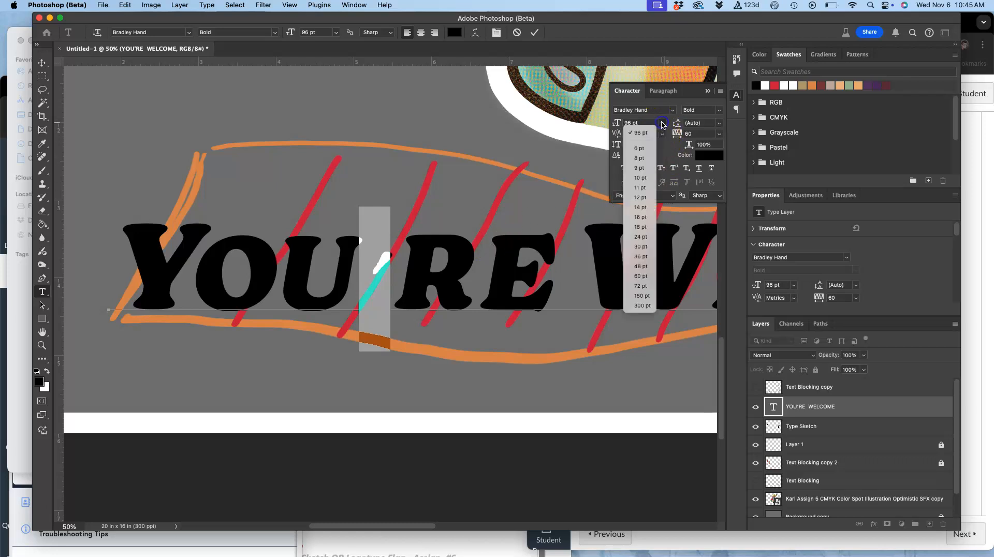
click(628, 121)
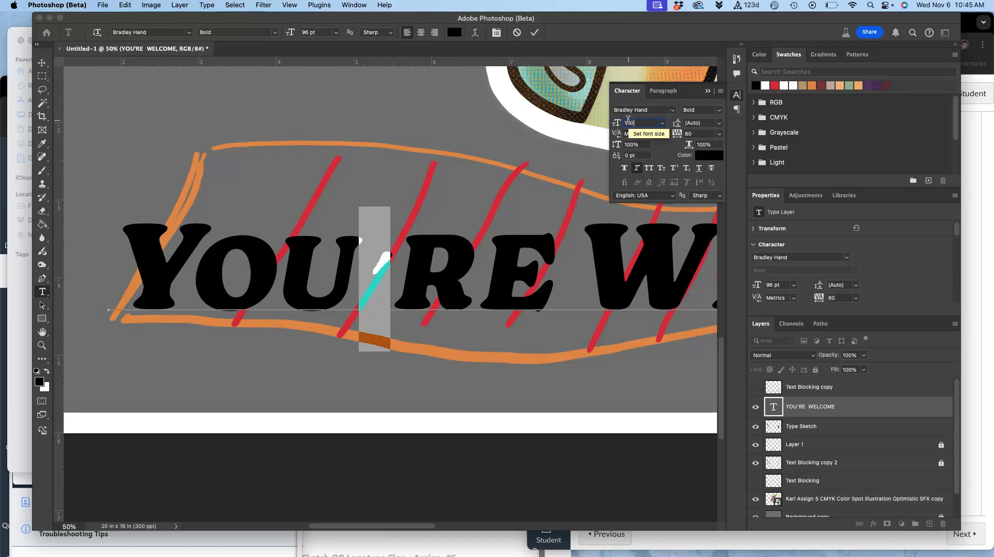
key(Return)
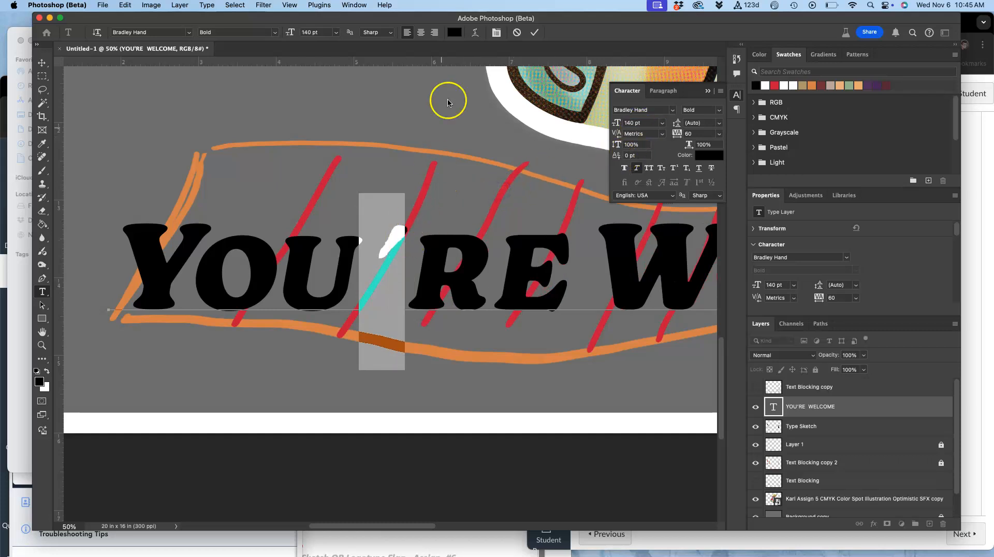
click(42, 89)
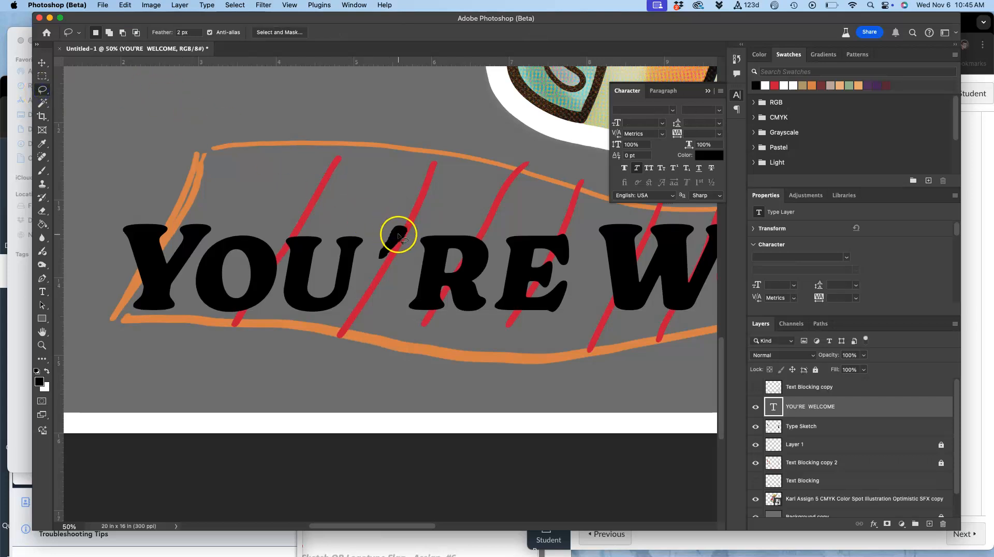
- Check the apostrophe's shape up close, reopen the YOU'RE WELCOME text for editing and set the apostrophe's tracking to 0
scroll(399, 237, up, 10)
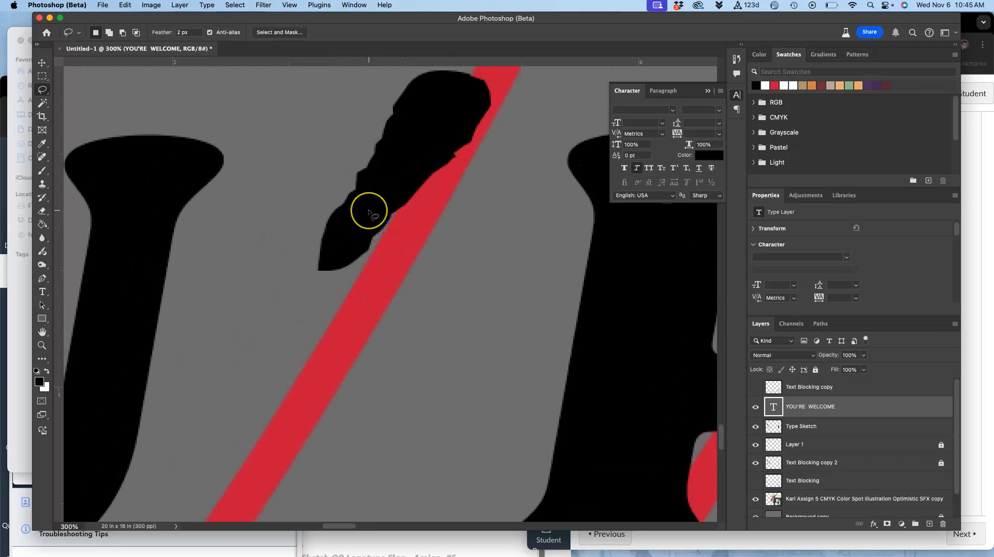
scroll(370, 210, down, 10)
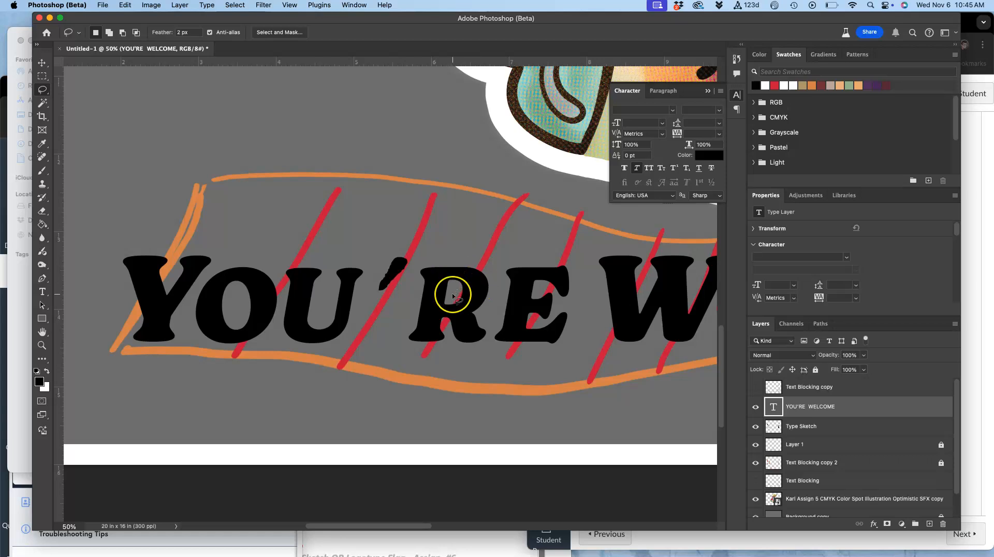
scroll(453, 295, right, 2)
scroll(452, 297, down, 5)
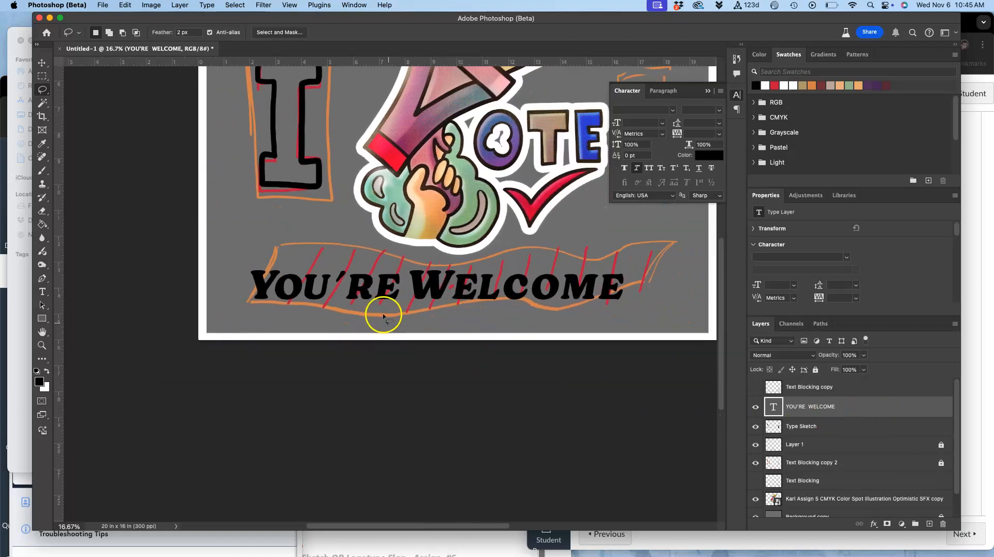
double_click(774, 406)
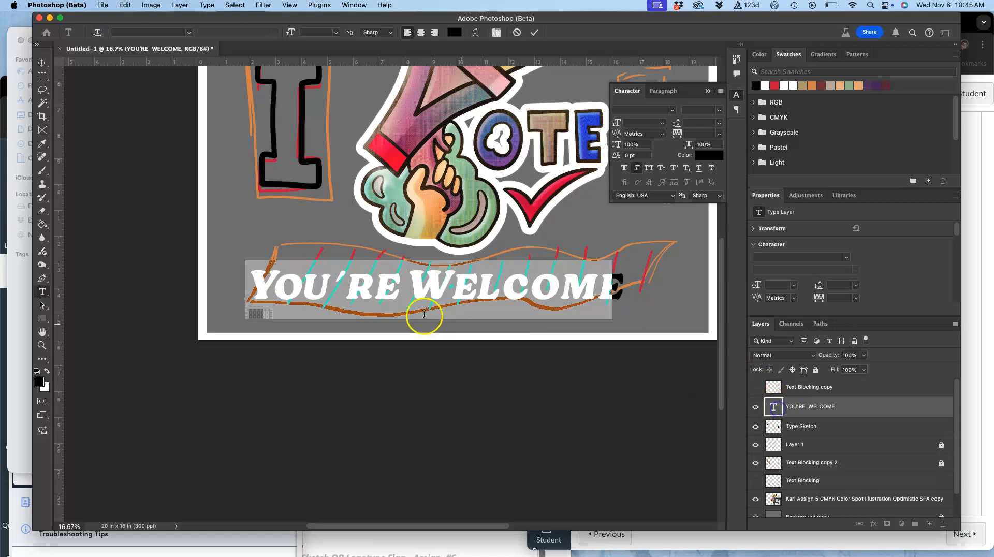
triple_click(341, 280)
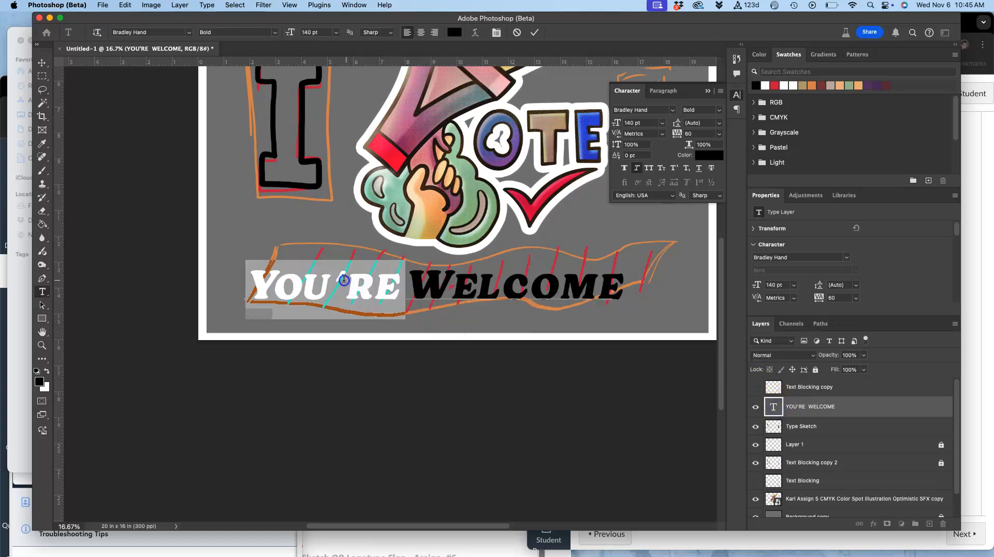
click(331, 278)
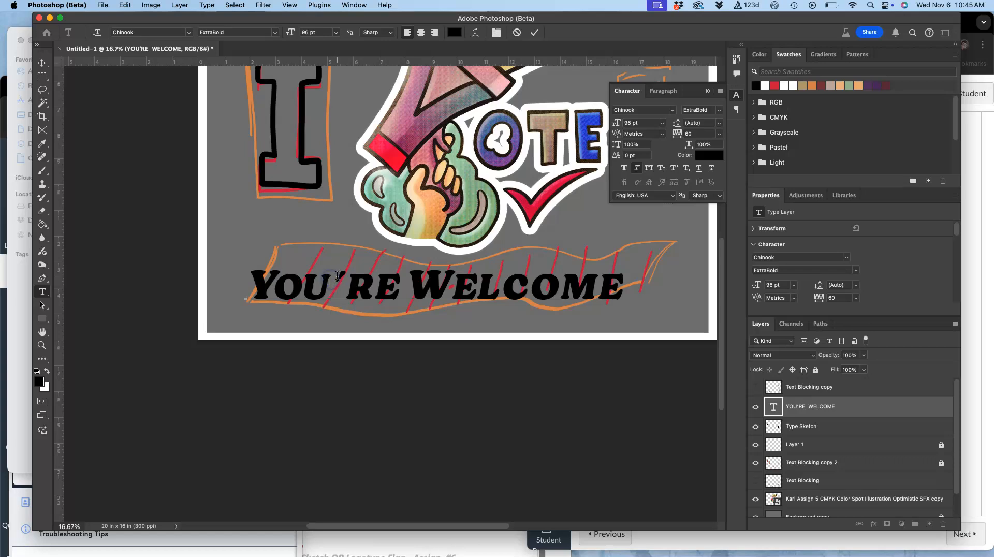
drag(344, 276, 333, 279)
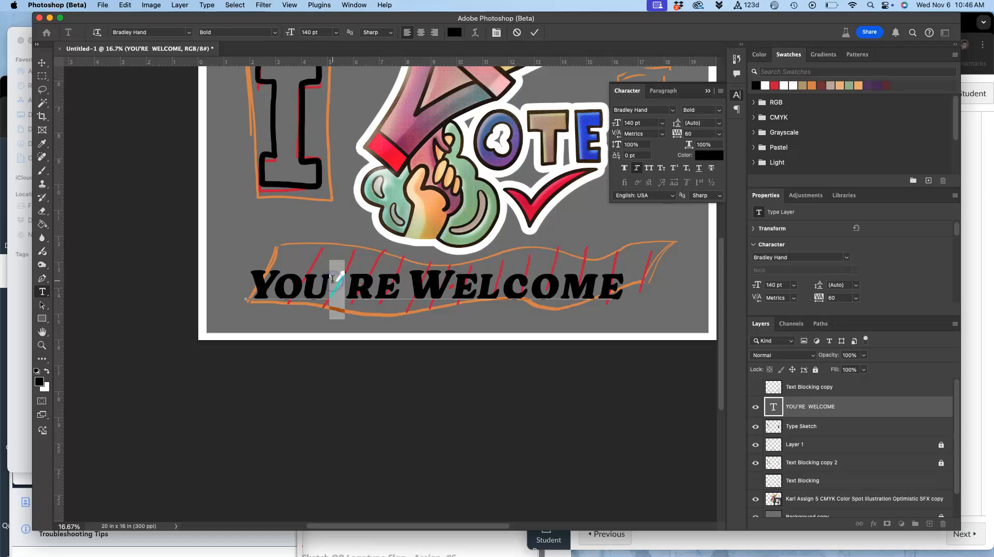
key(alt+Left)
key(alt+Left)
key(alt+Left)
key(alt+Left)
key(alt+Left)
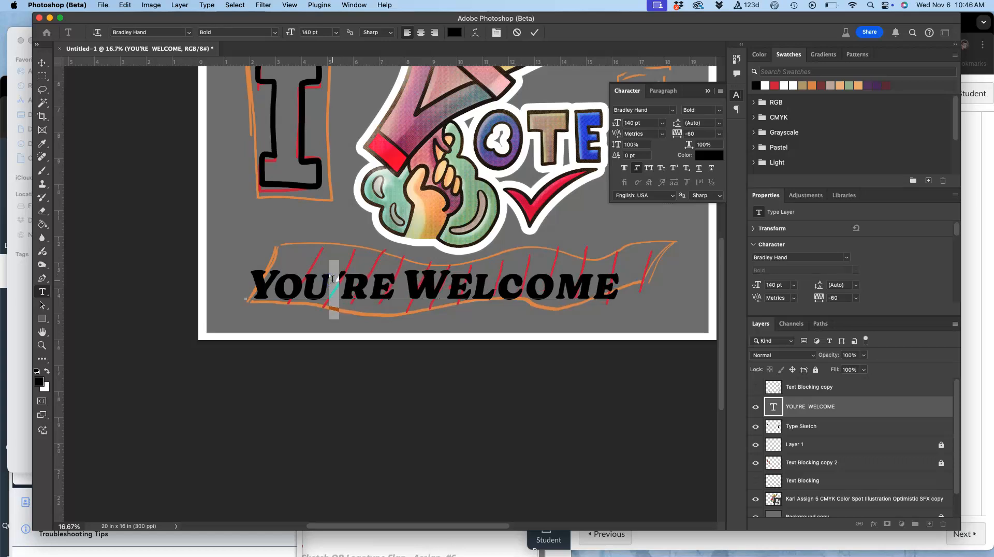
key(alt+Right)
key(alt+Right)
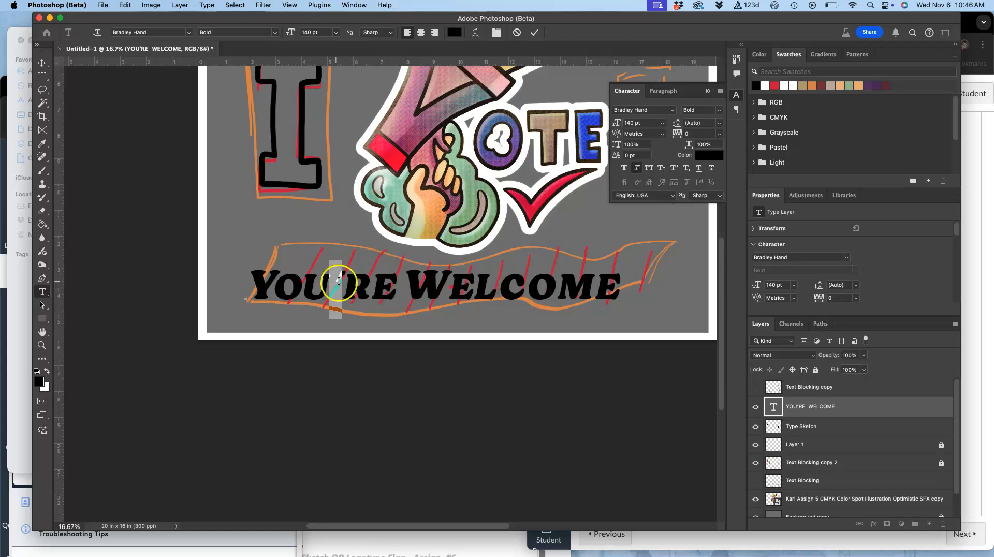
- Try slightly looser and tighter tracking on the apostrophe in YOU'RE
click(337, 279)
drag(326, 278, 338, 279)
key(alt+Right)
key(alt+Left)
key(alt+Left)
key(alt+Right)
click(321, 281)
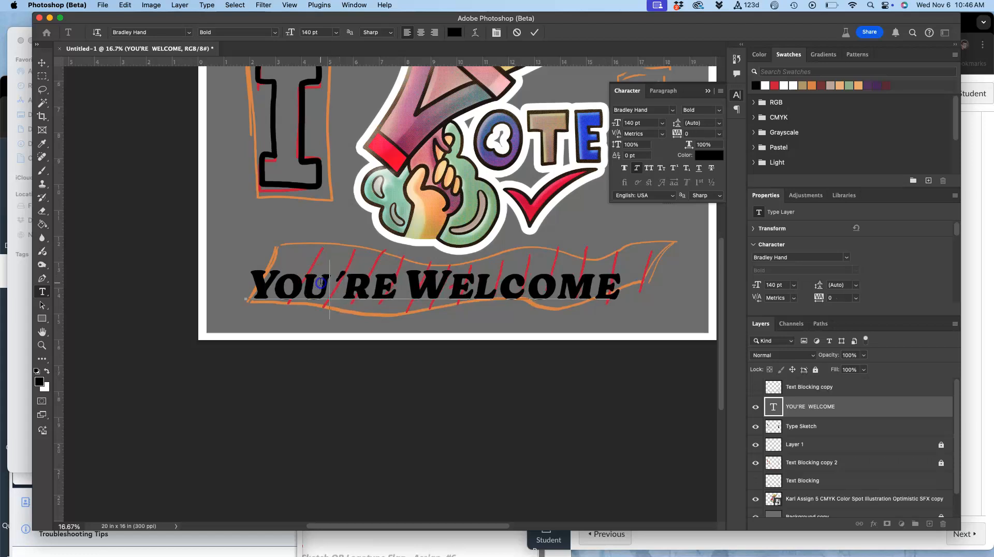
- Loosen the tracking of the apostrophe and the R in YOU'RE by one increment
drag(347, 281, 358, 281)
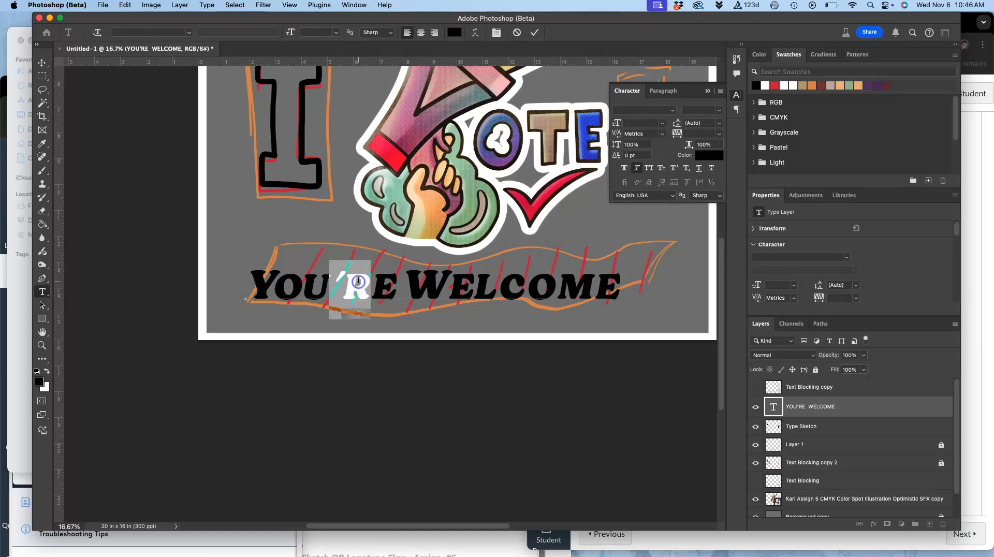
click(339, 282)
key(alt+Right)
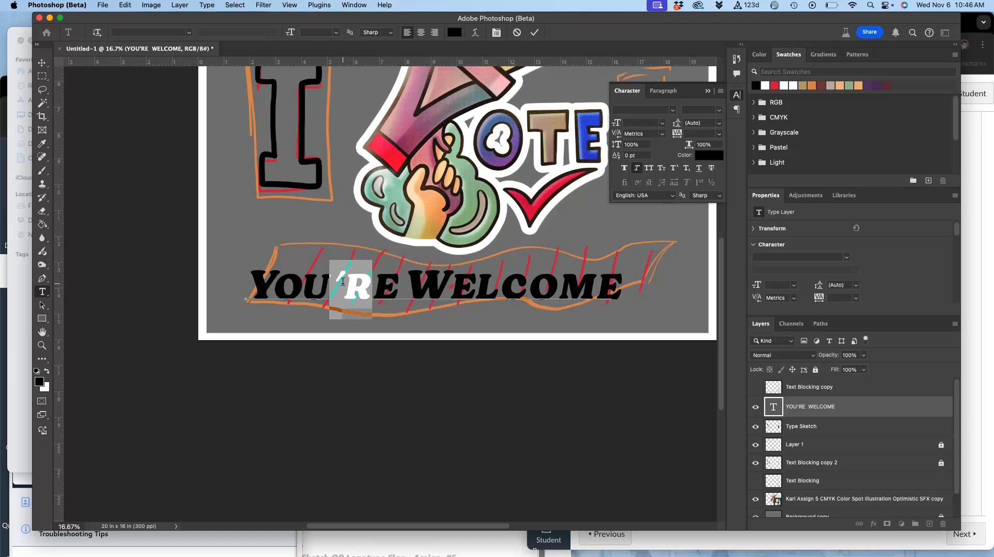
- Tighten the tracking of the U and the apostrophe in YOU'RE, bringing the apostrophe's tracking to -40
click(342, 281)
drag(339, 280, 311, 281)
key(alt+Left)
key(alt+Left)
key(alt+Left)
key(alt+Left)
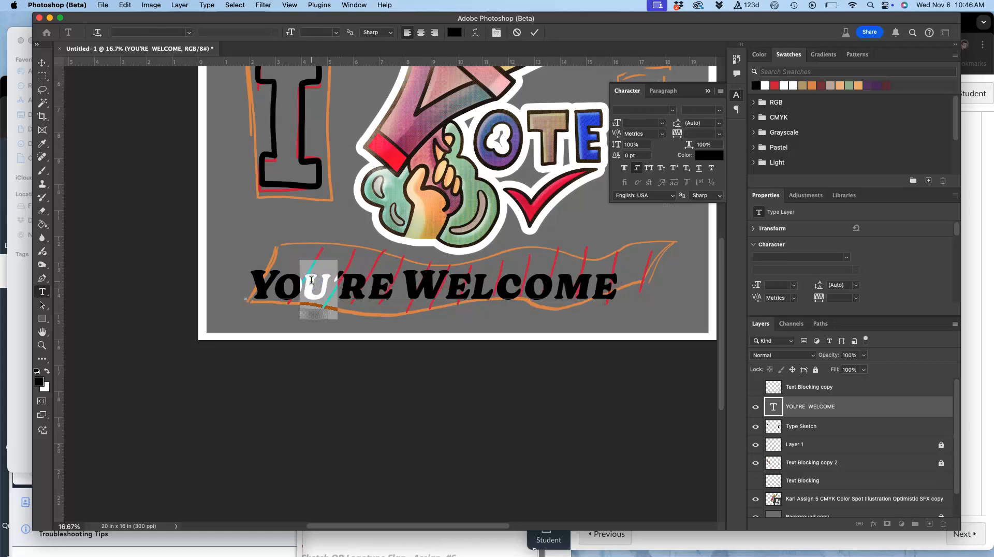
key(alt+Right)
key(alt+Right)
click(347, 284)
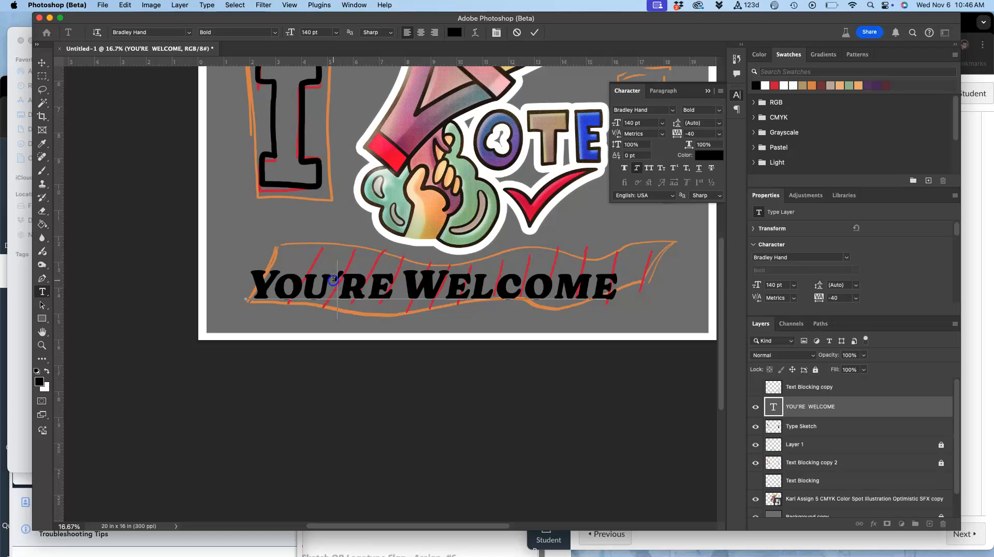
- Turn off Faux Italic for the apostrophe in YOU'RE
click(384, 300)
scroll(383, 299, down, 2)
click(356, 267)
drag(337, 239, 328, 239)
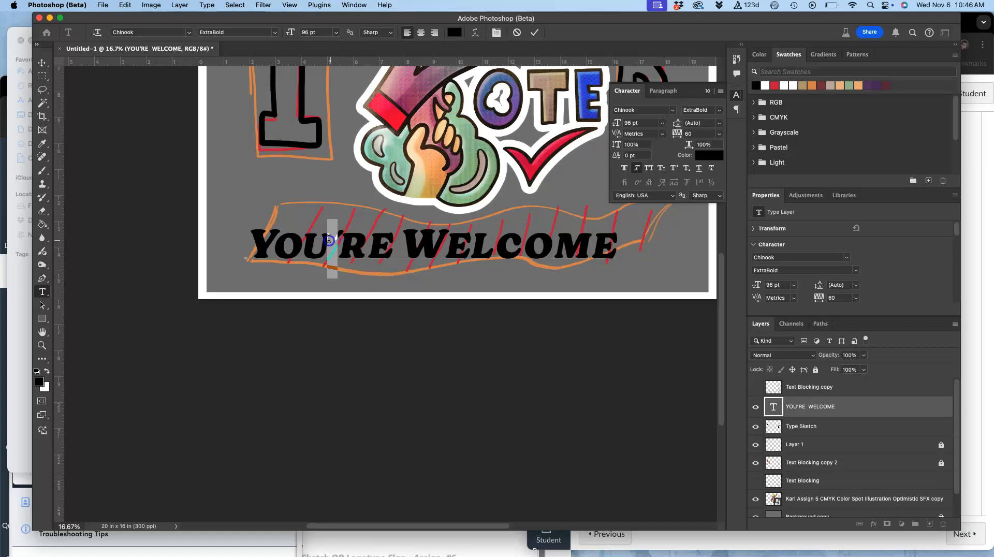
click(637, 168)
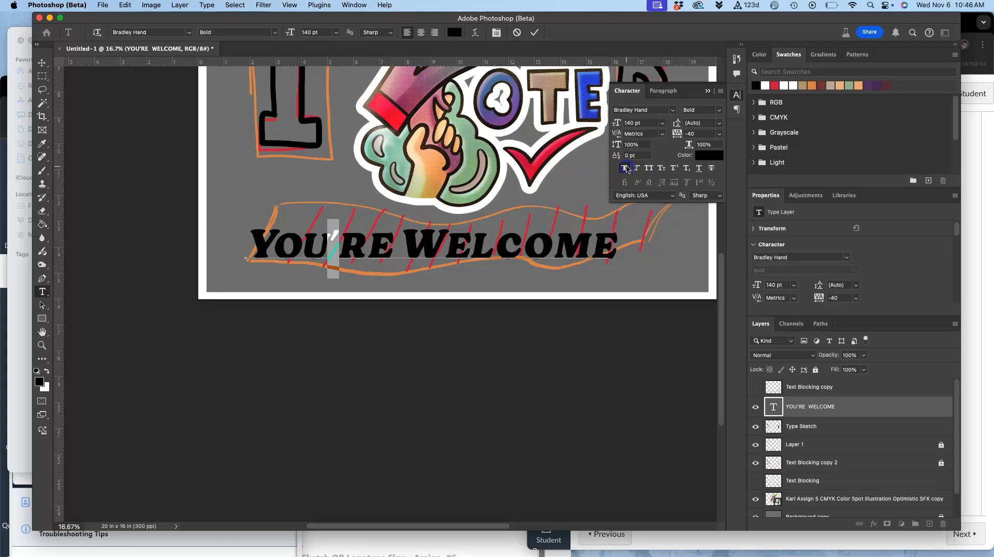
click(318, 254)
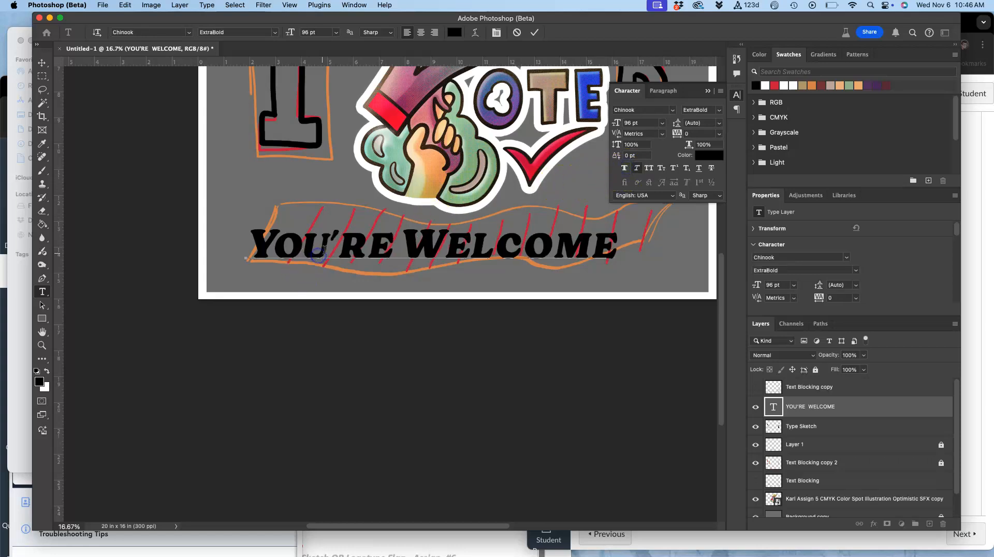
- Reselect the apostrophe in YOU'RE and tighten its tracking to -80
drag(328, 243, 333, 241)
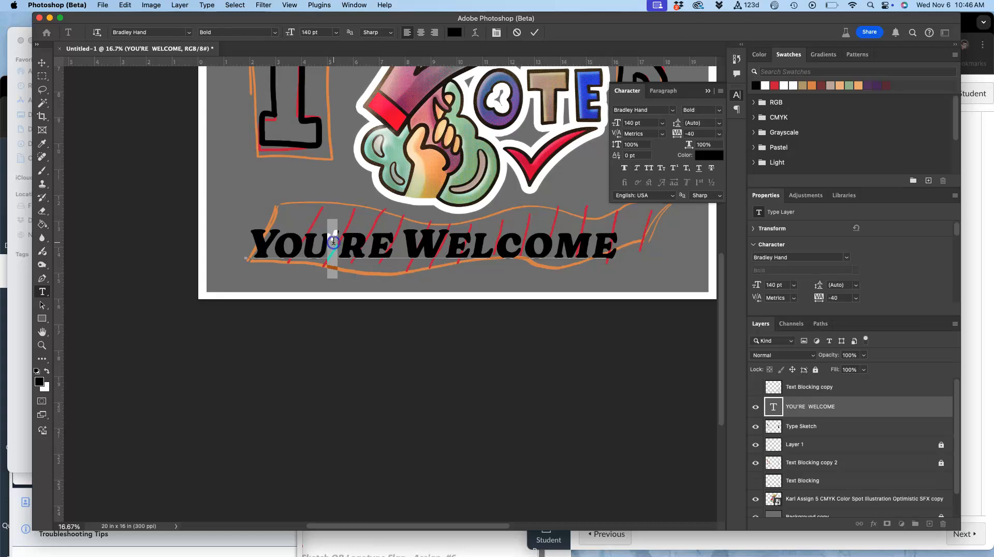
key(alt+Right)
key(alt+Left)
key(alt+Left)
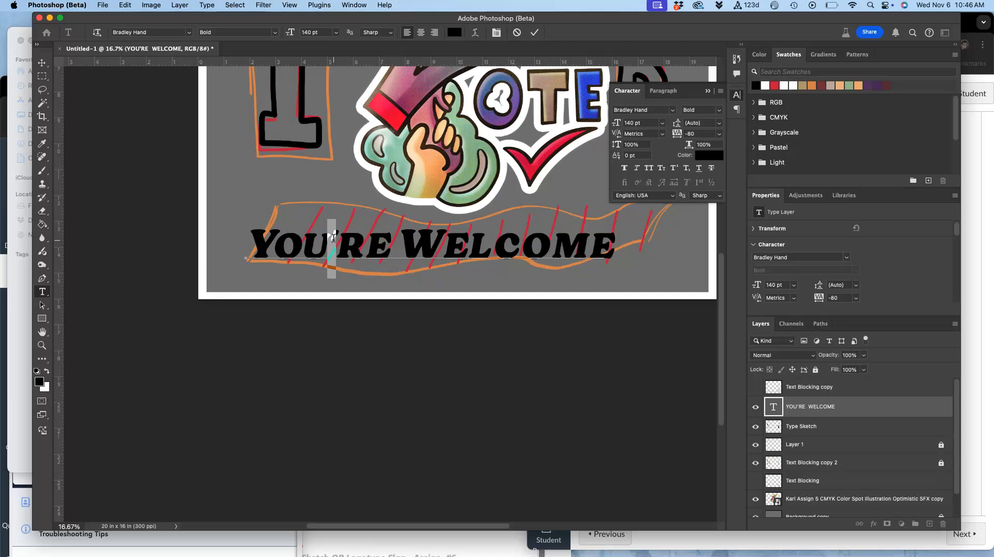
- Loosen the kerning between the U and the apostrophe in YOU'RE to 80
click(324, 238)
key(alt+Right)
key(alt+Right)
key(alt+Right)
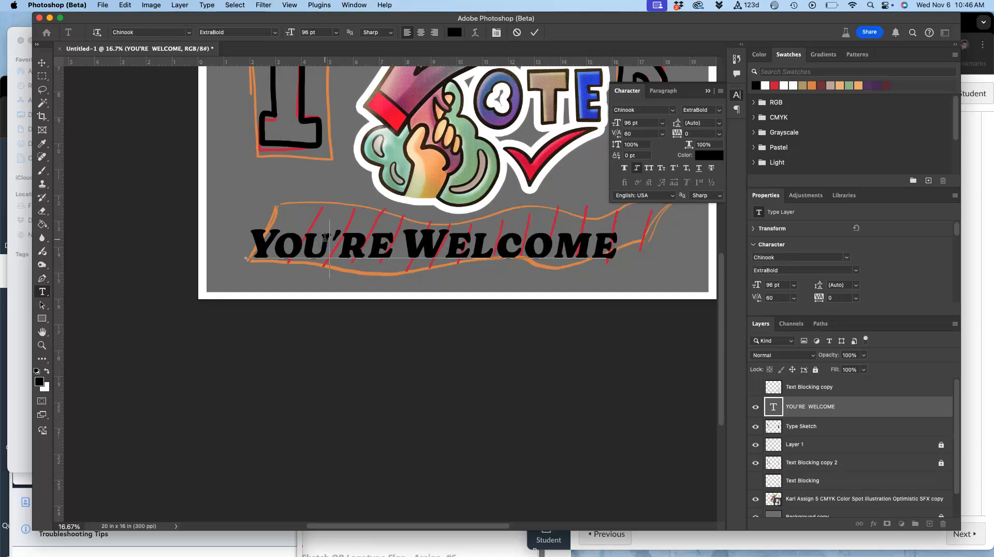
key(alt+Right)
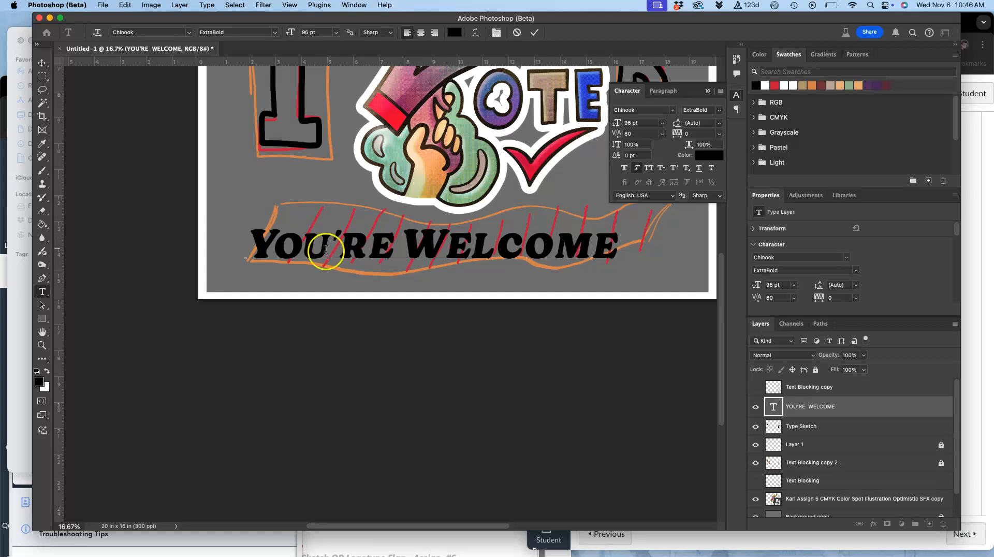
click(304, 258)
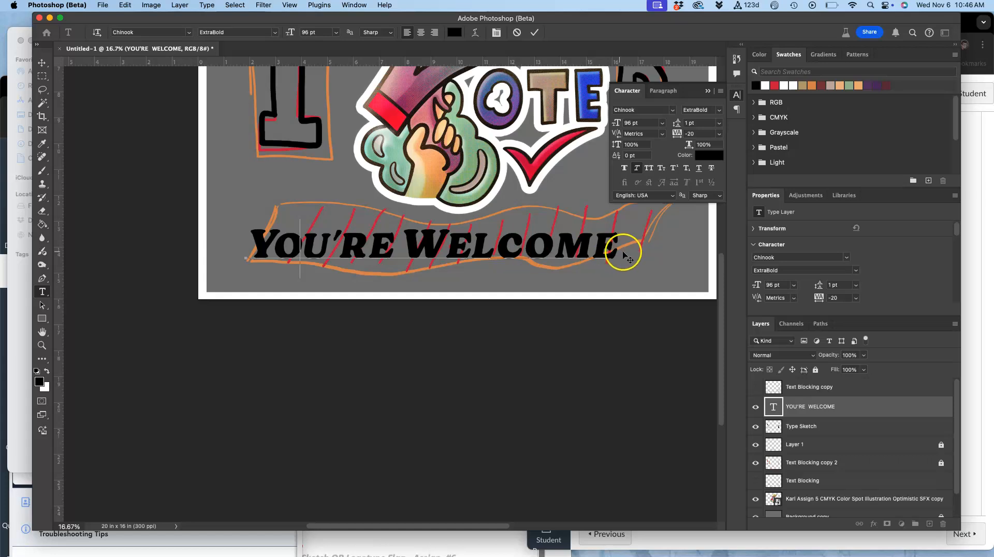
- Select the YOU'RE WELCOME lettering and open its Warp Text settings, placing the dialog clear of the artwork
drag(616, 246, 247, 253)
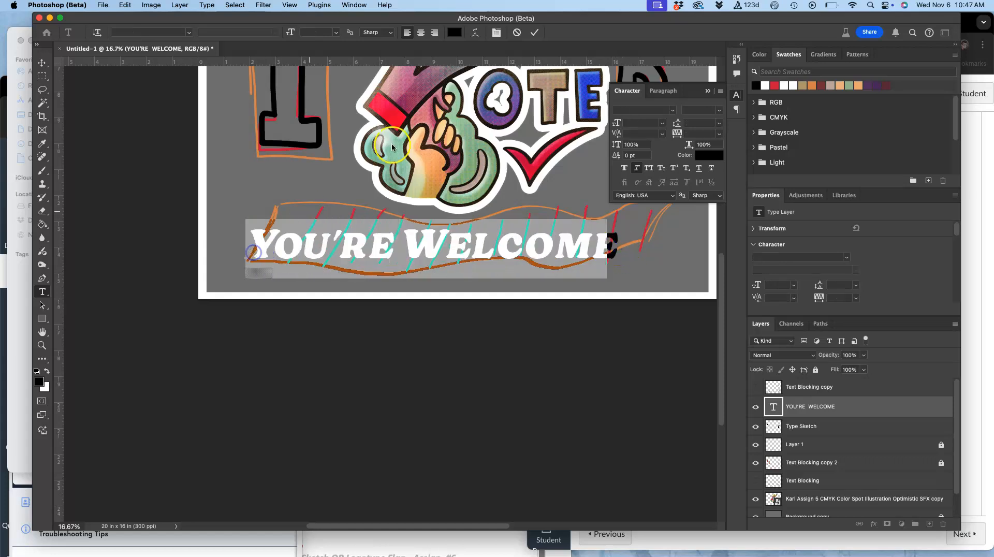
click(475, 33)
drag(496, 160, 439, 367)
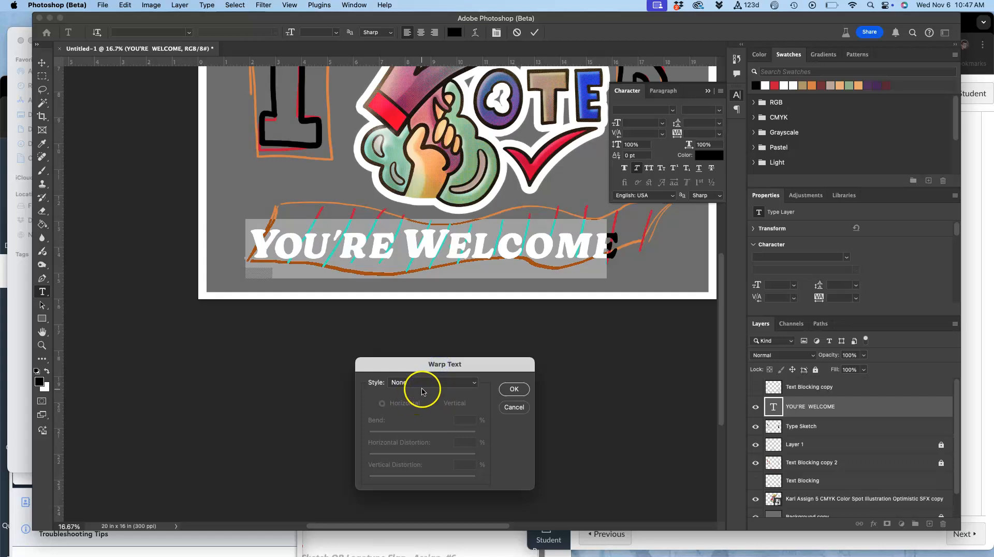
- Preview the Arc, Arc Lower, Arc Upper, Bulge, Shell Lower and Shell Upper warp styles on the lettering
click(427, 384)
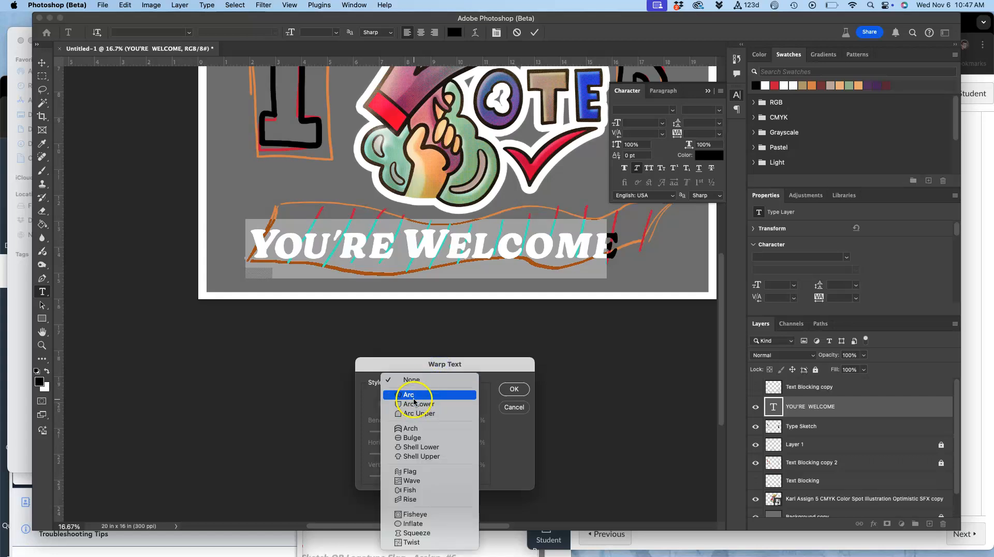
click(414, 395)
click(409, 383)
click(412, 390)
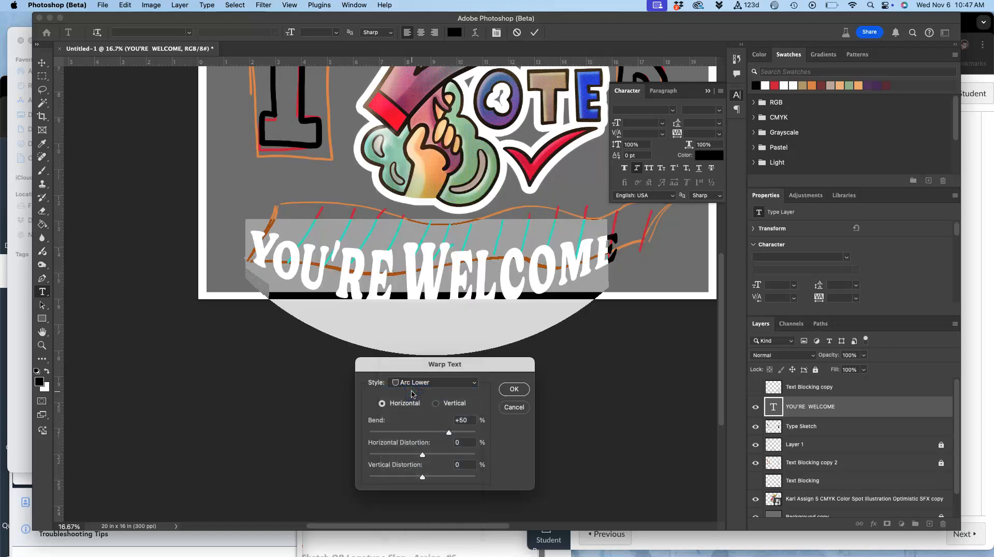
click(412, 387)
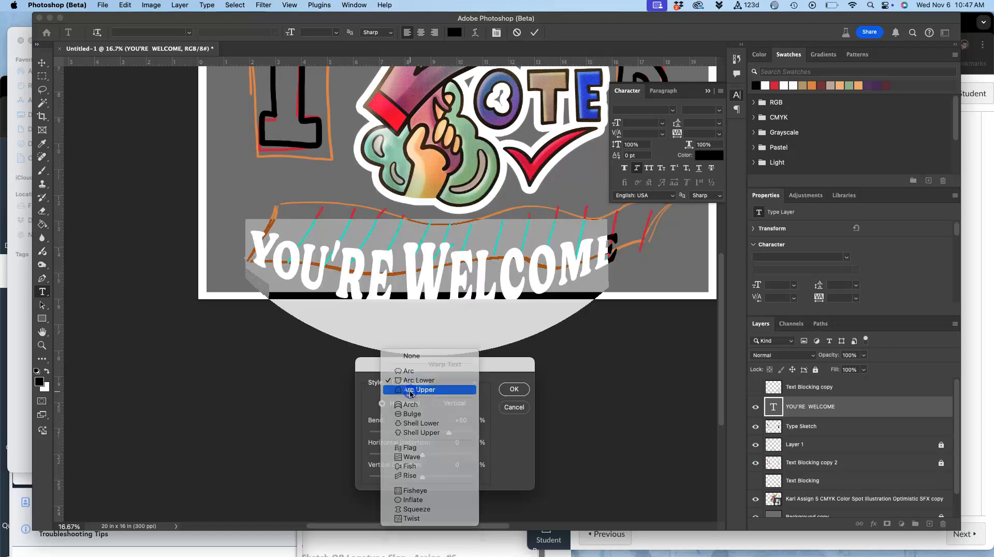
click(410, 393)
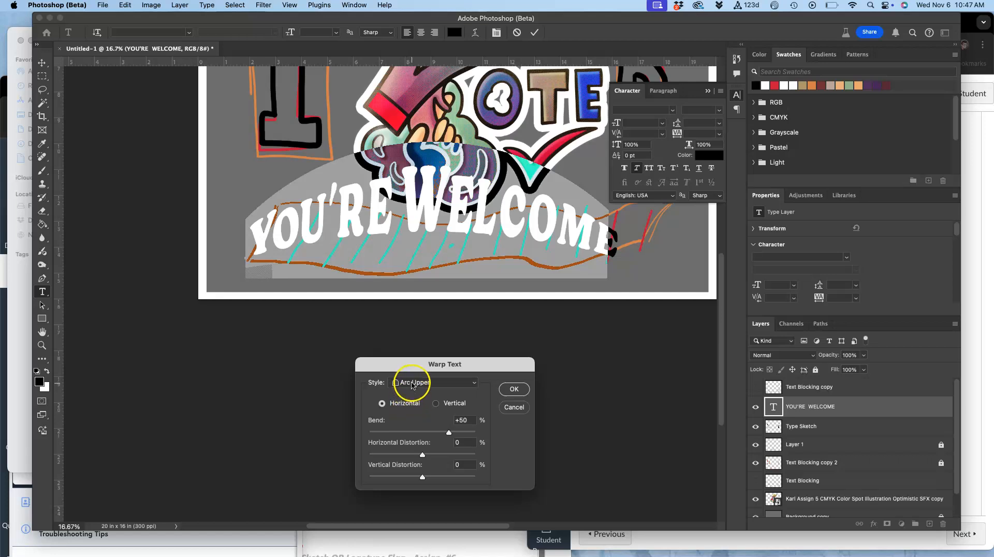
click(412, 384)
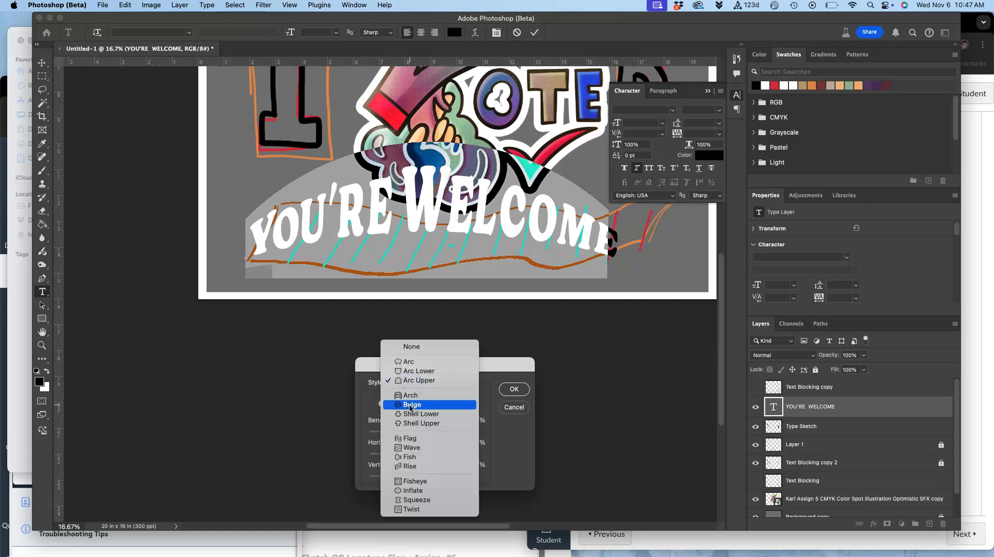
click(410, 404)
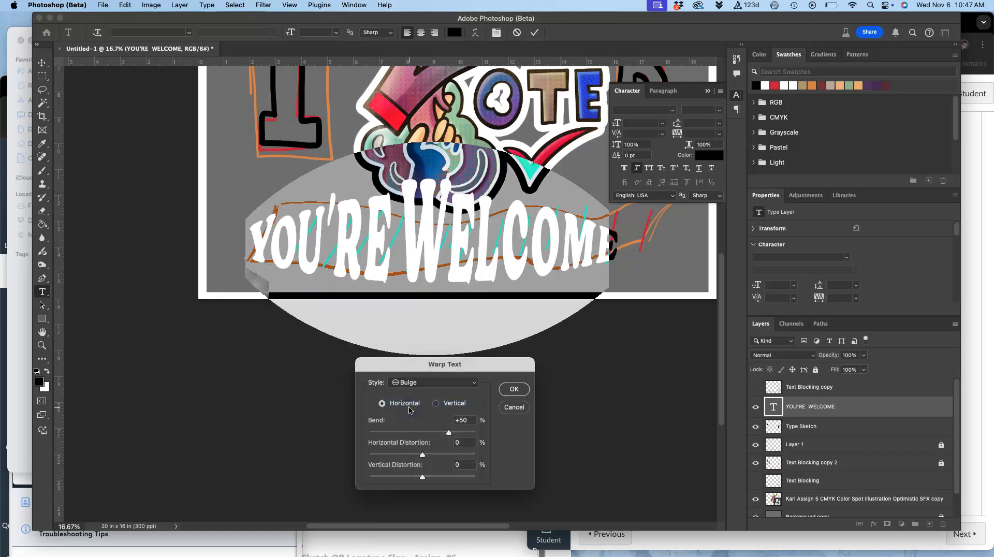
click(409, 383)
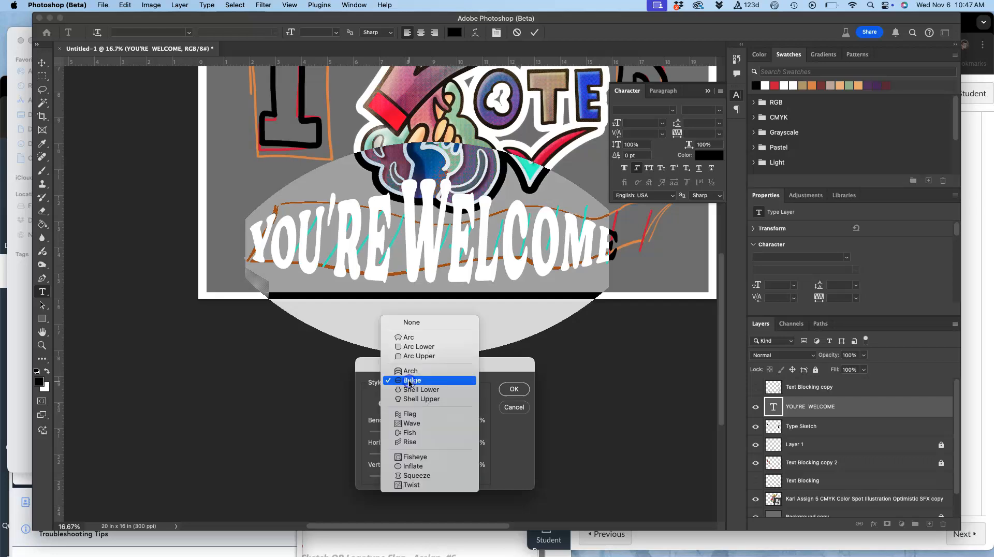
click(410, 392)
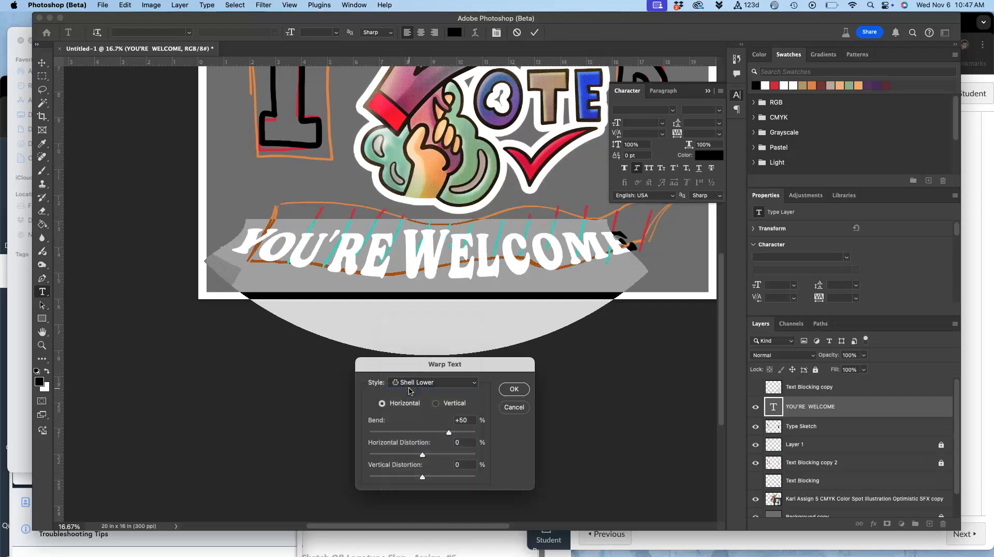
click(415, 383)
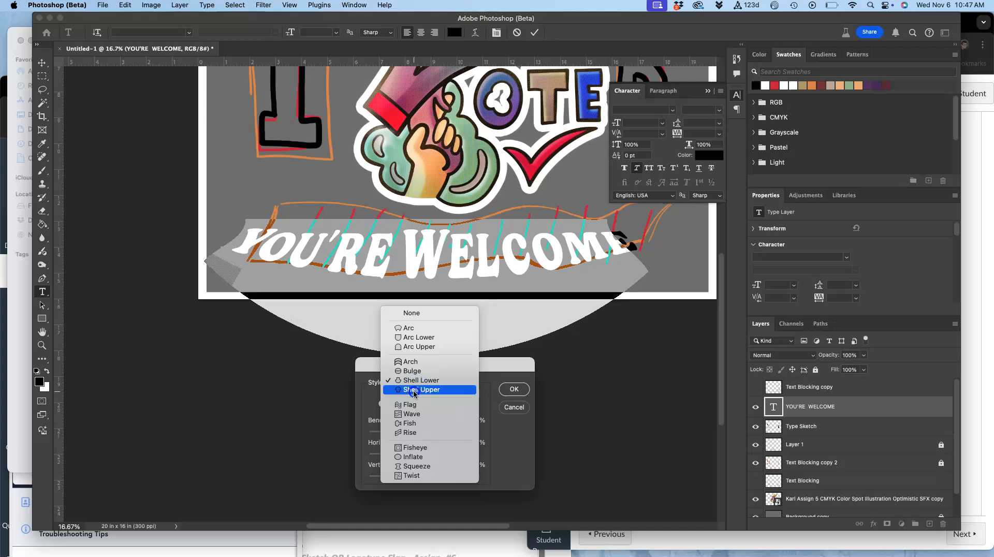
click(415, 391)
- Try the Wave warp with Bend +78%, Horizontal Distortion -8% and Vertical Distortion -1%
click(414, 391)
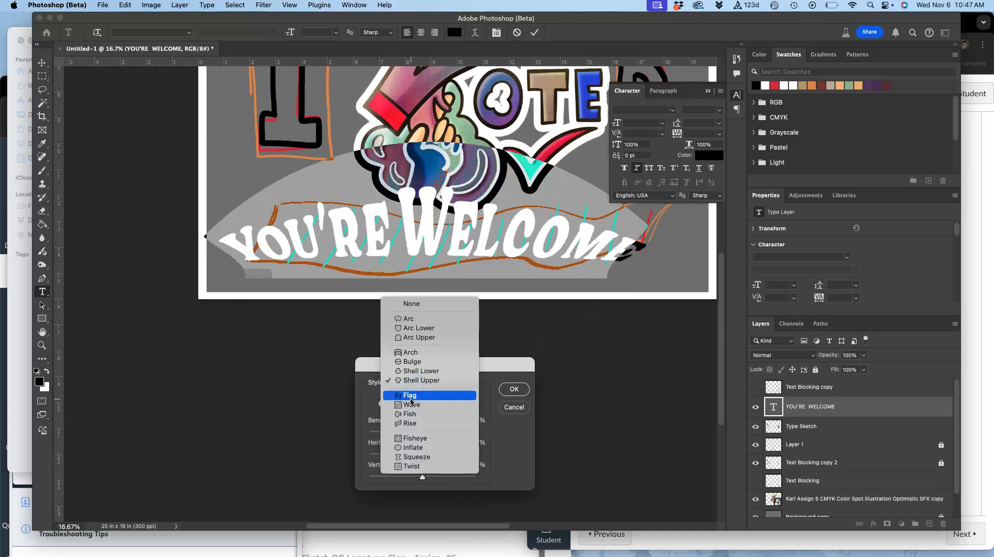
click(411, 405)
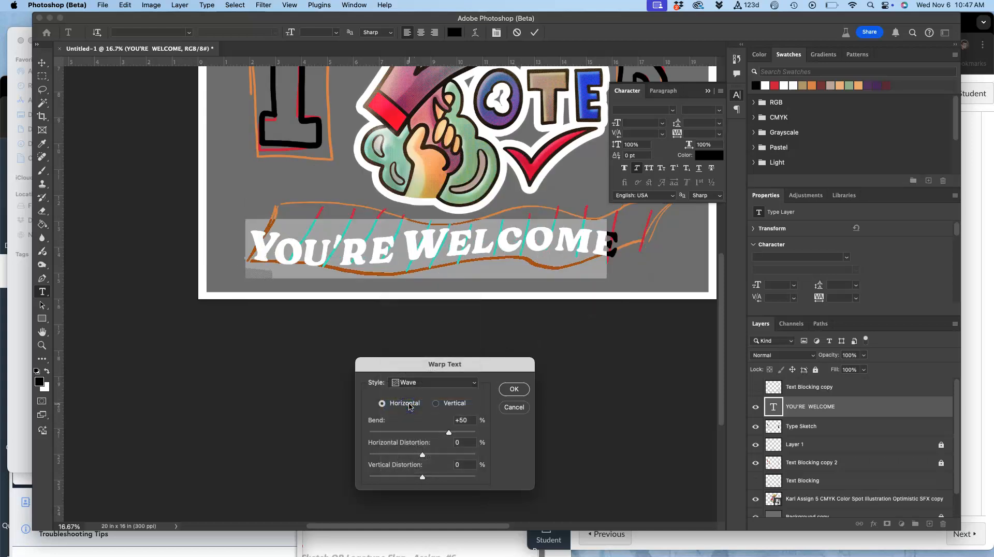
click(404, 383)
drag(423, 456, 463, 428)
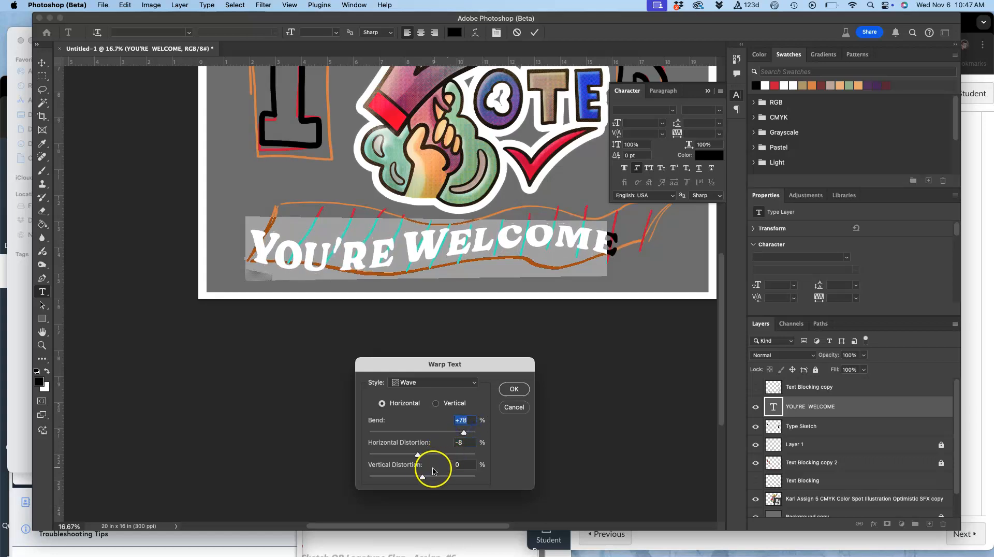
drag(422, 477, 422, 477)
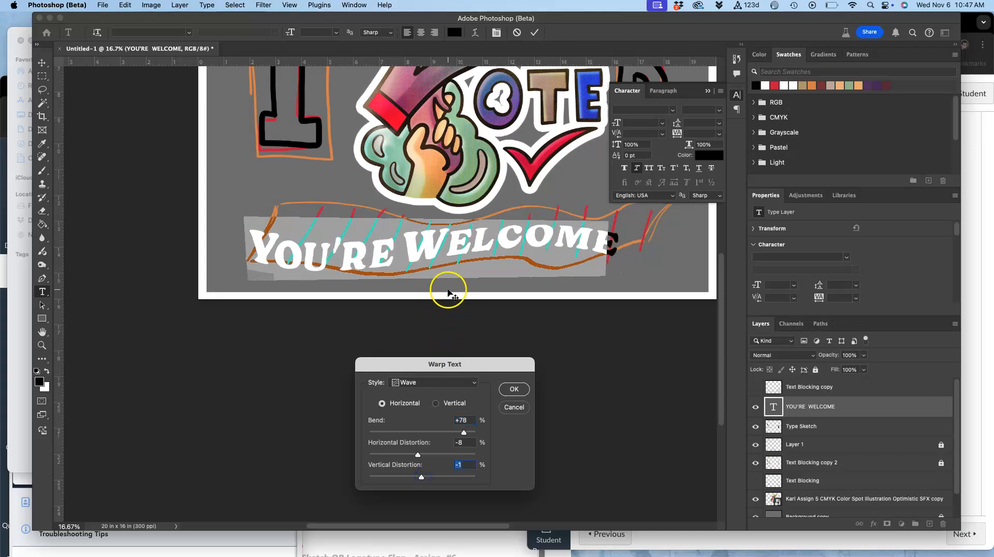
- Switch the warp style to Flag with Bend +40%, Horizontal Distortion -14% and Vertical Distortion +1%
click(430, 383)
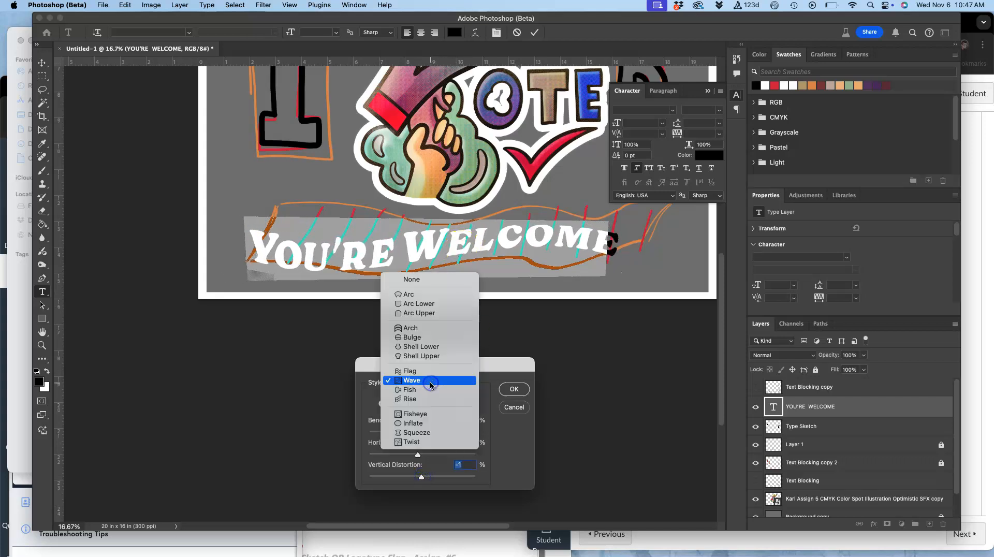
click(431, 371)
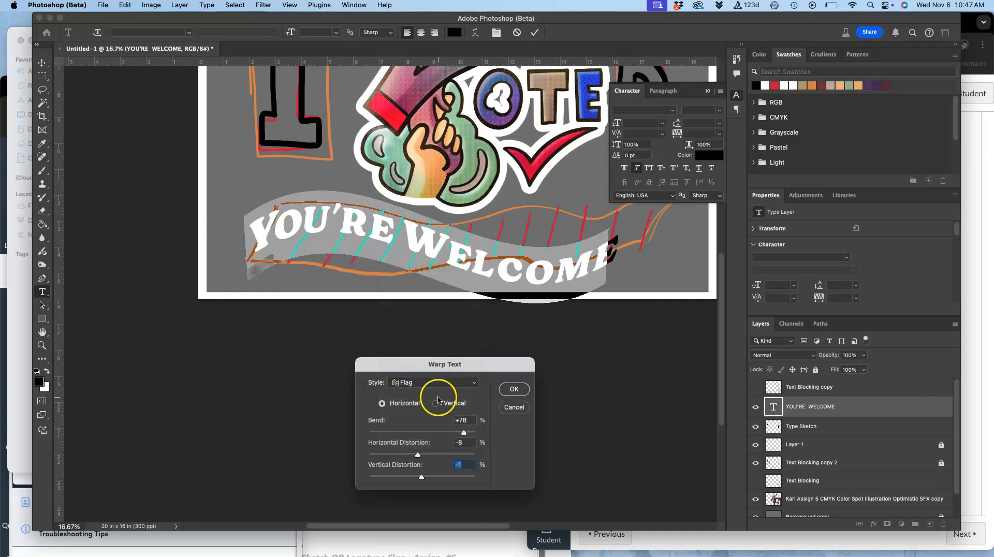
drag(465, 435, 424, 480)
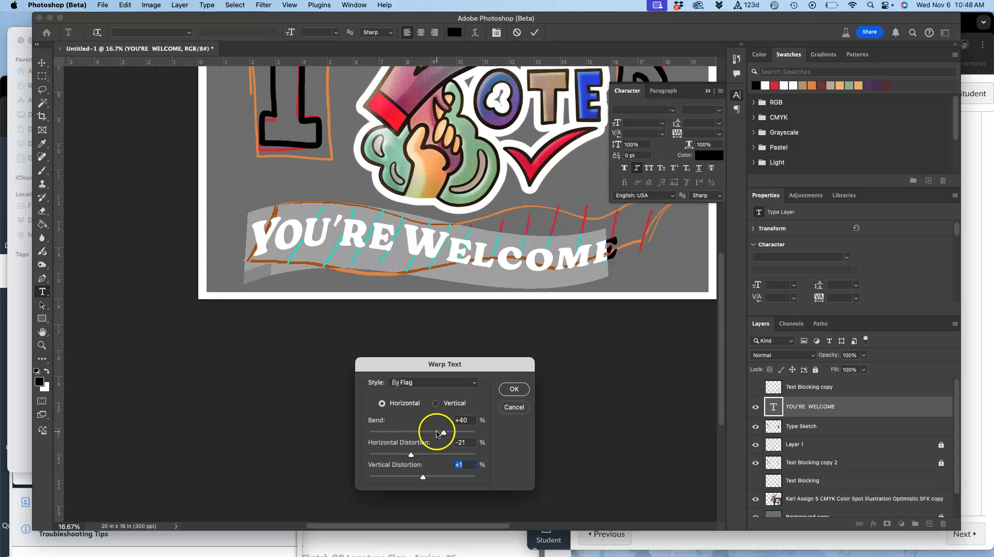
drag(411, 456, 415, 456)
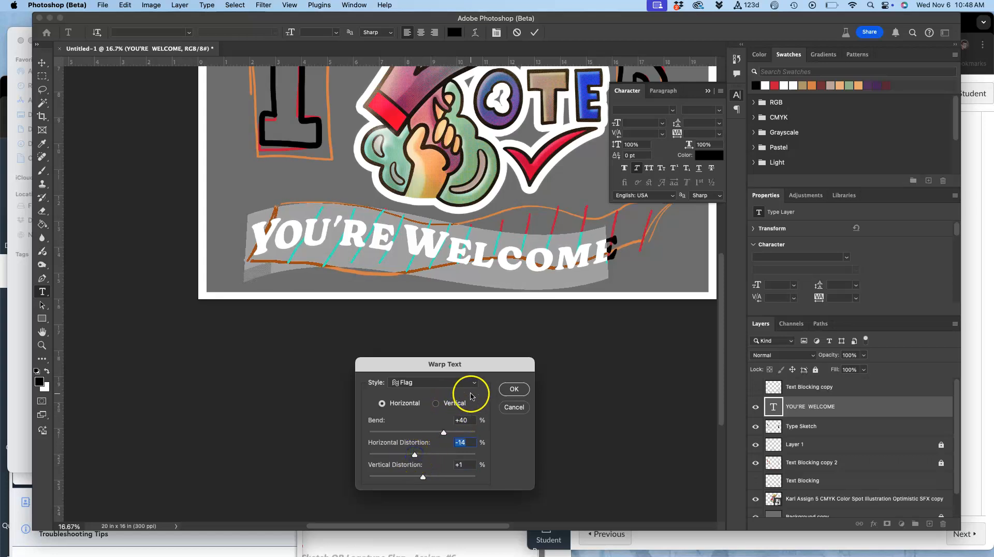
- Try the Wave and Rise warps, moving the lettering up and right over the sketched banner and reducing the Rise bend
click(423, 382)
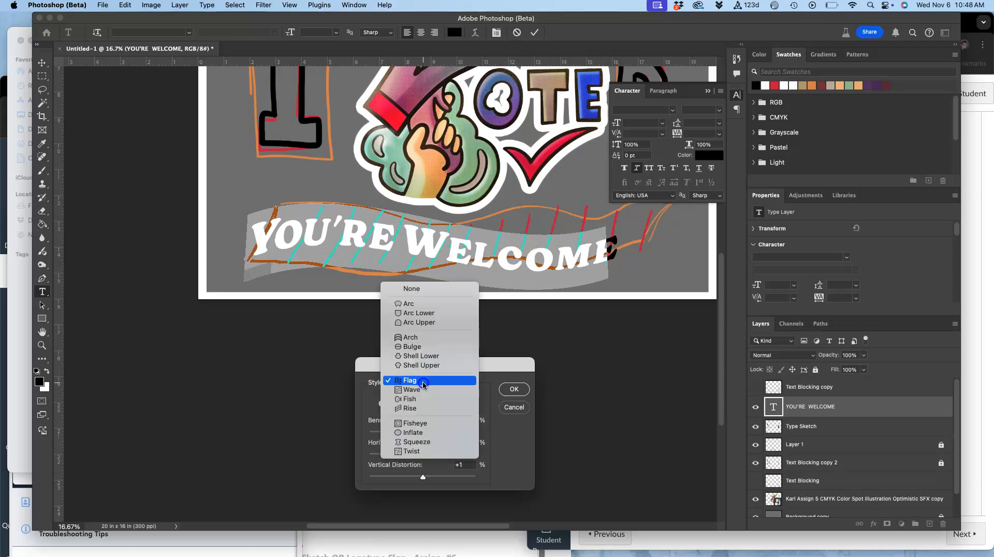
click(421, 389)
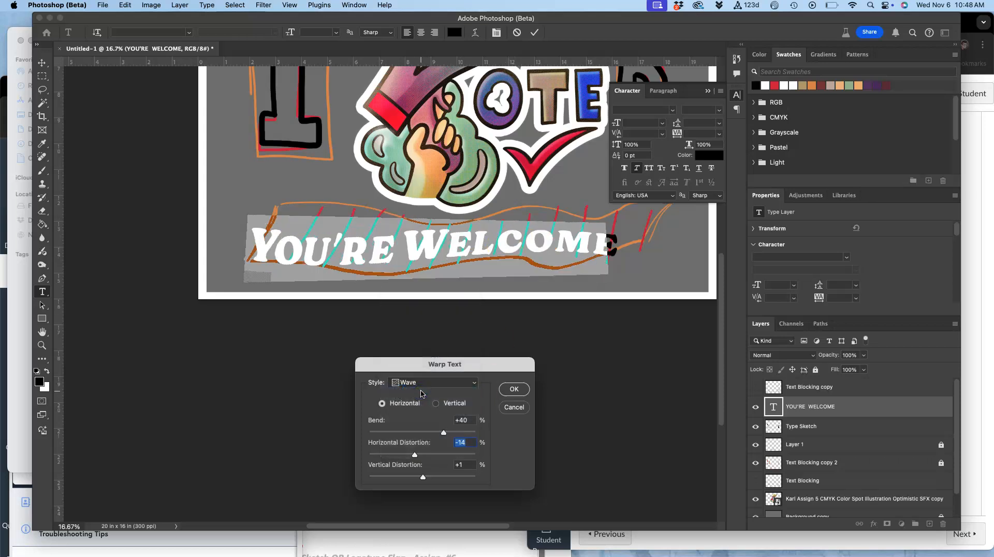
click(423, 384)
click(424, 400)
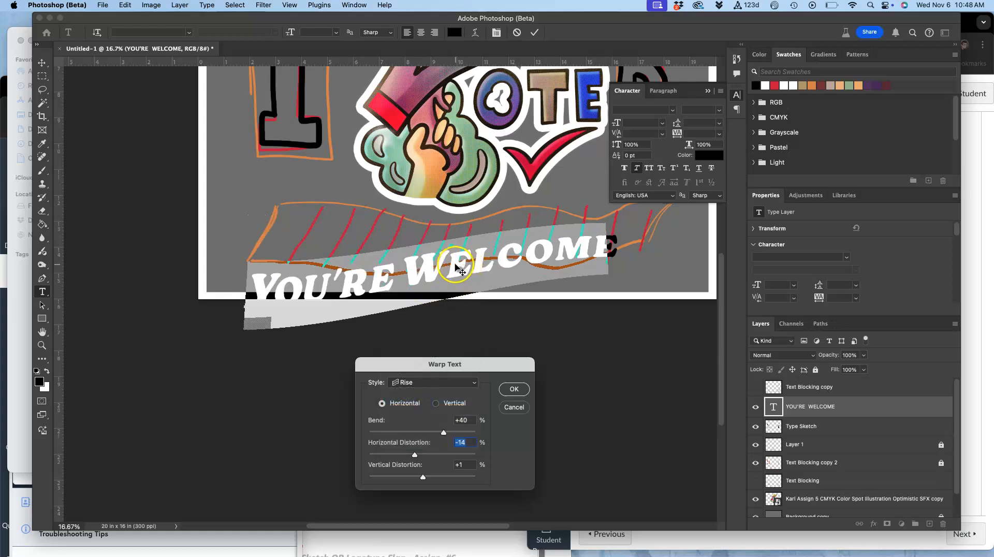
drag(444, 259, 463, 236)
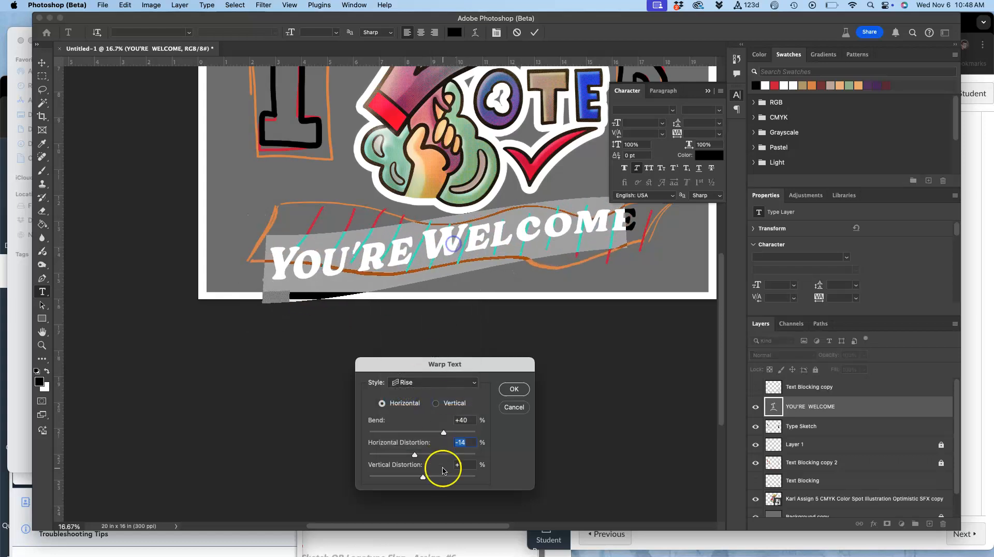
drag(443, 432, 432, 432)
- Apply the Wave warp with Bend +100%, Horizontal Distortion -18% and Vertical Distortion +4%, moving the lettering down onto the sketched banner
click(422, 383)
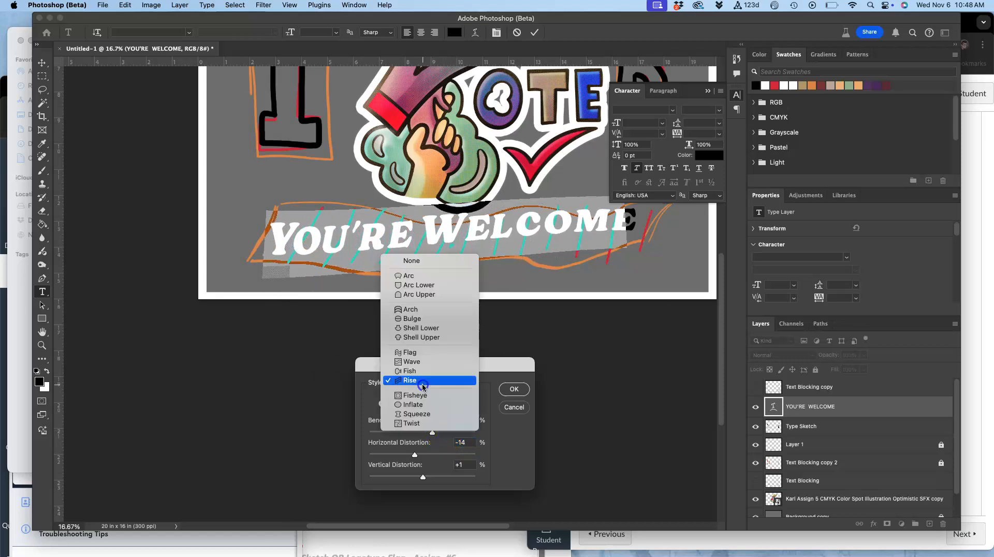
click(418, 362)
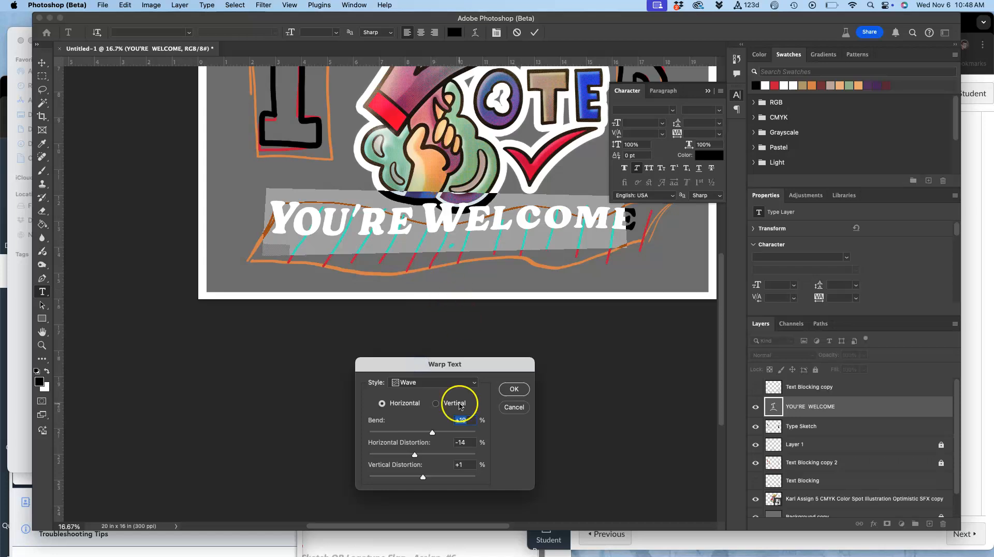
drag(433, 434, 480, 411)
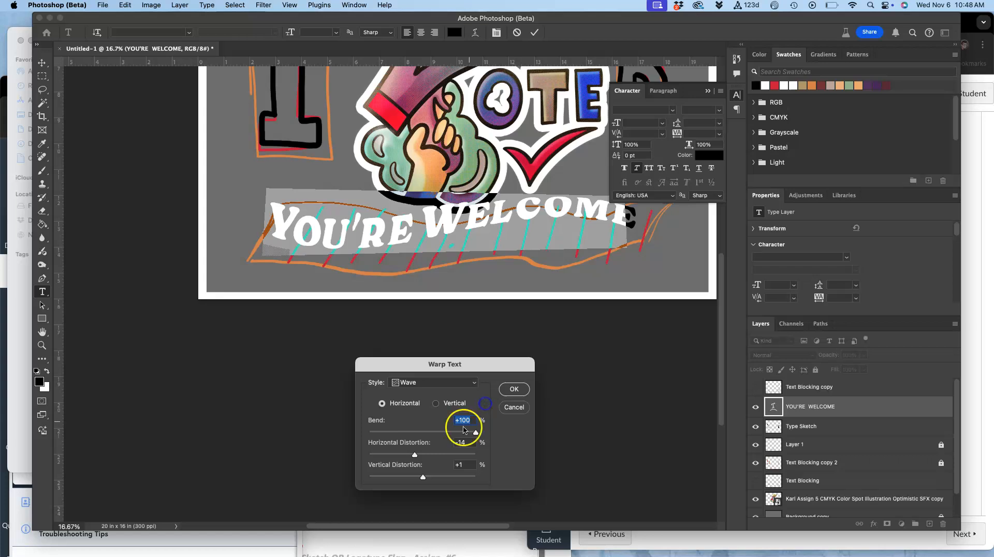
drag(414, 455, 413, 455)
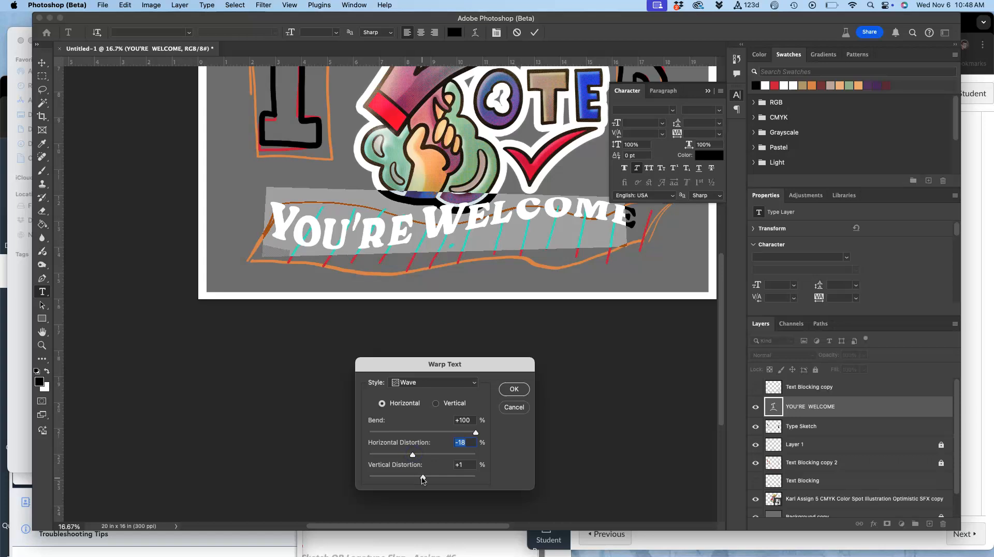
drag(423, 480, 426, 480)
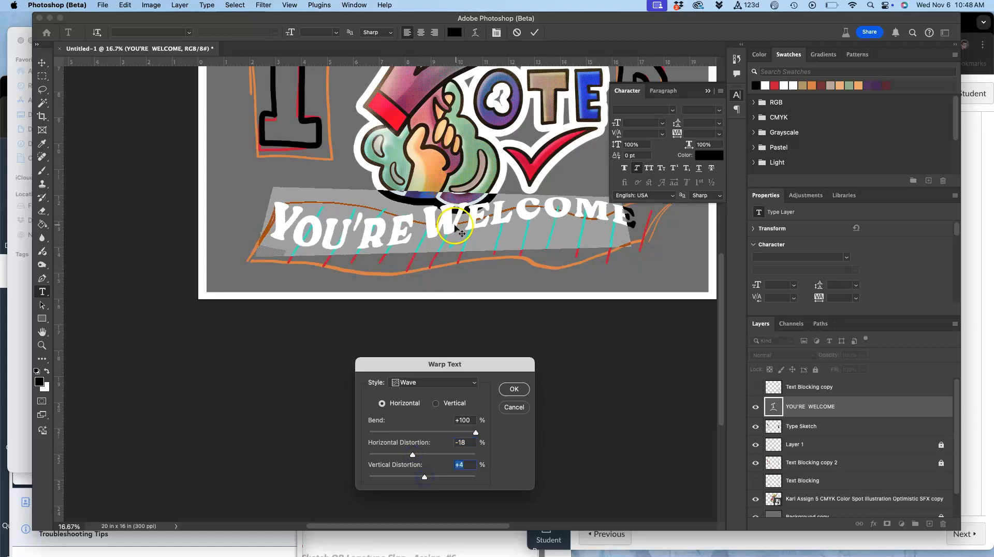
drag(456, 229, 451, 244)
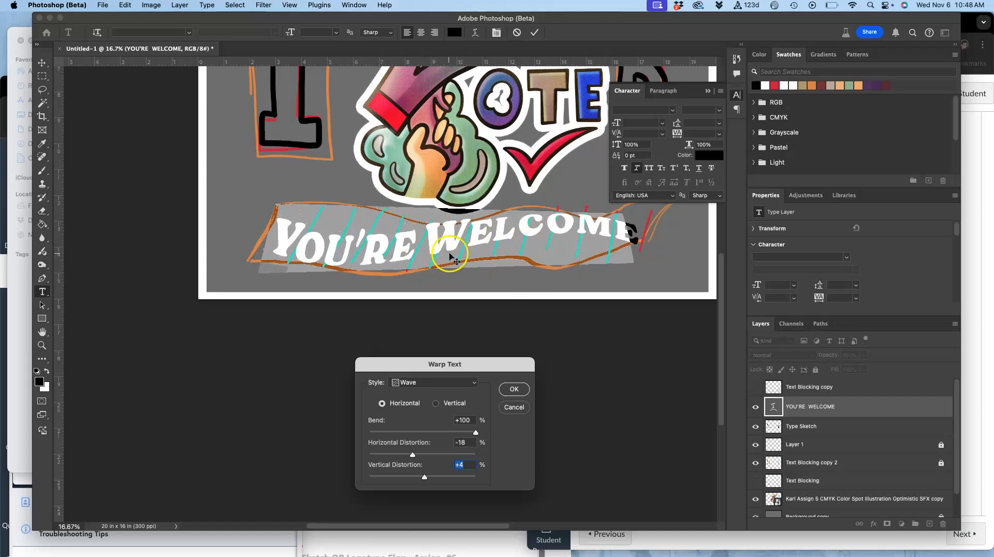
click(514, 388)
- Free-transform the "YOU'RE WELCOME" text layer to 127.29% height and skew its right side down about 2.6°
key(super+minus)
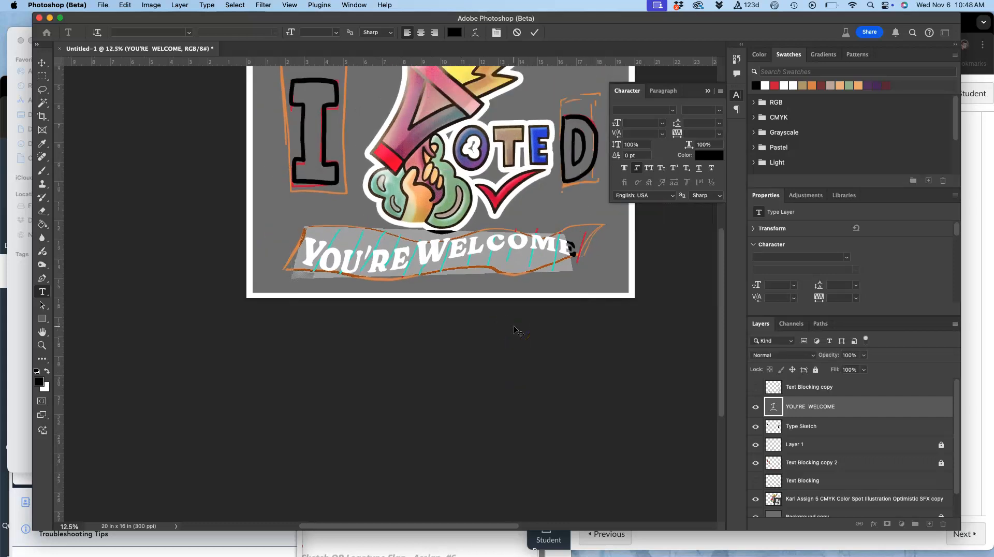
key(super+t)
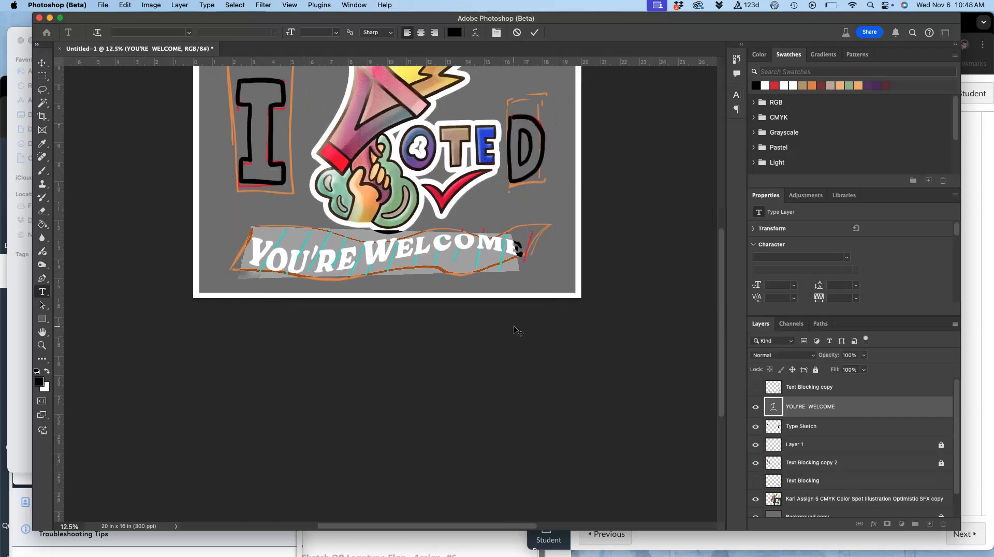
click(830, 414)
key(l)
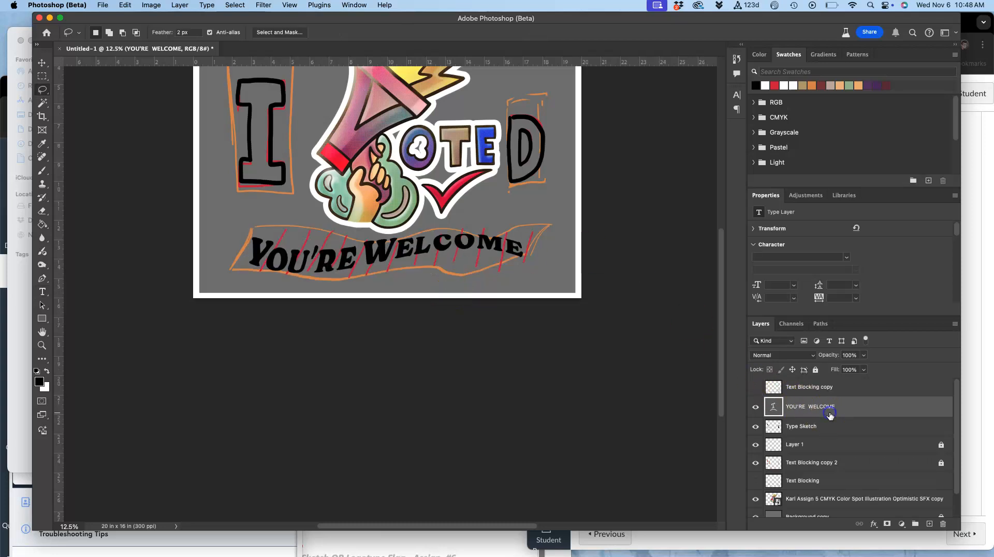
key(super+t)
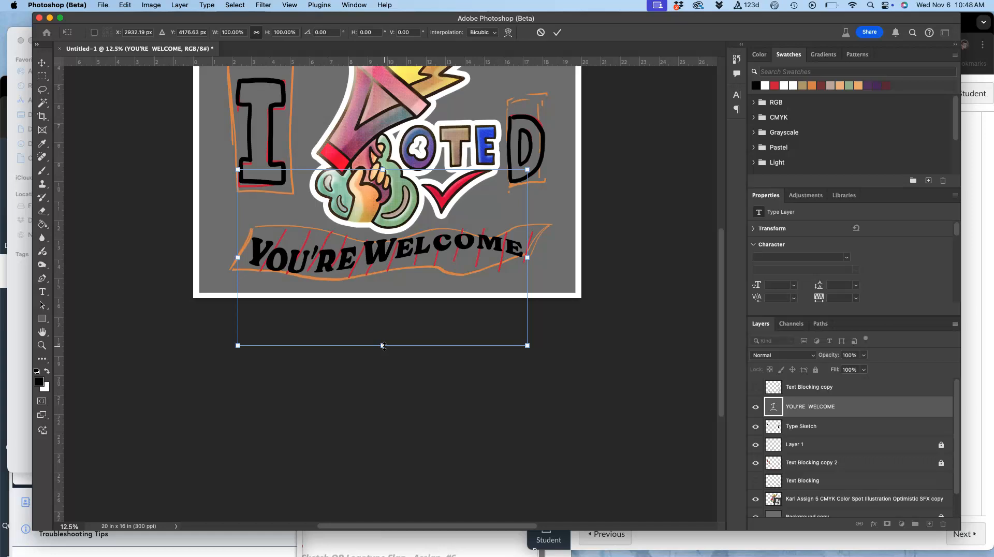
drag(383, 345, 382, 369)
right_click(494, 179)
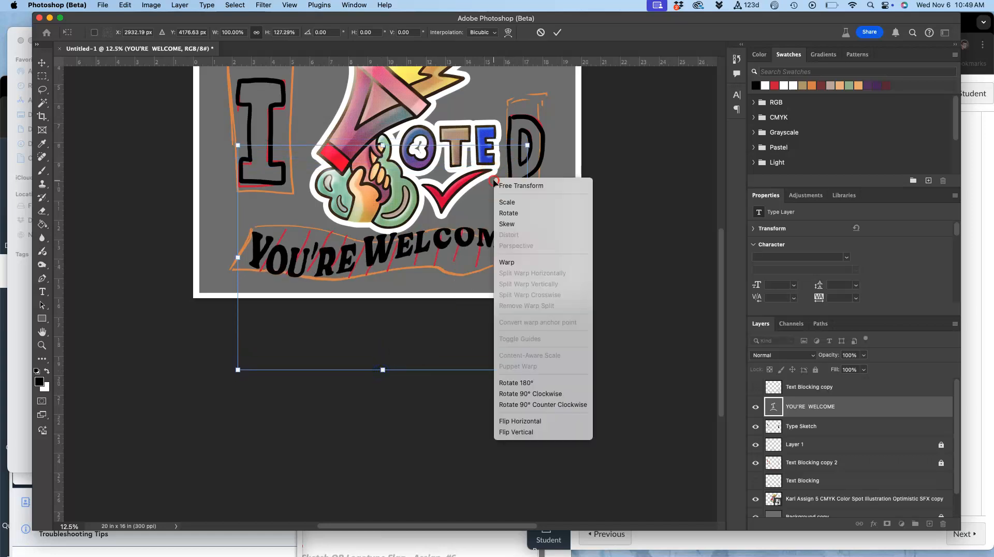
click(501, 223)
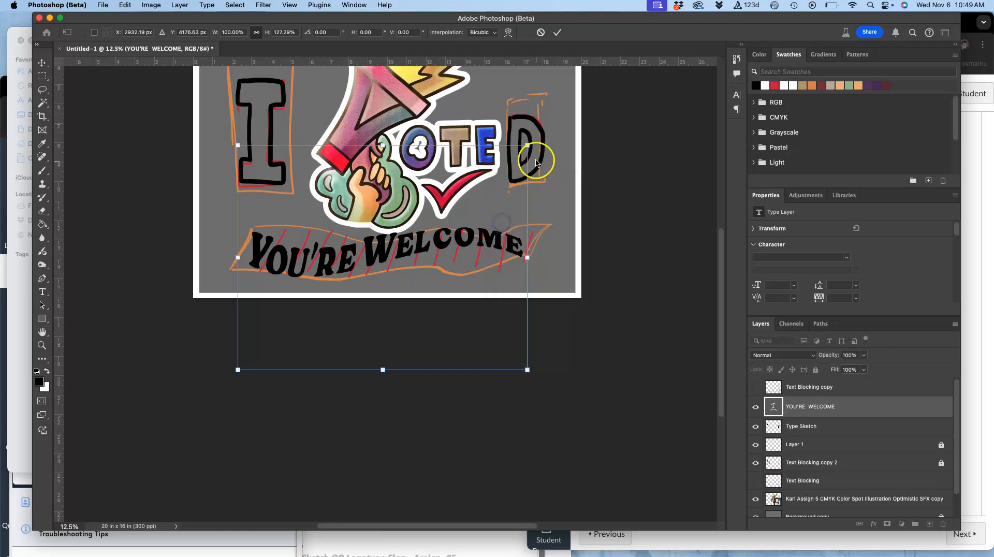
drag(528, 146, 538, 162)
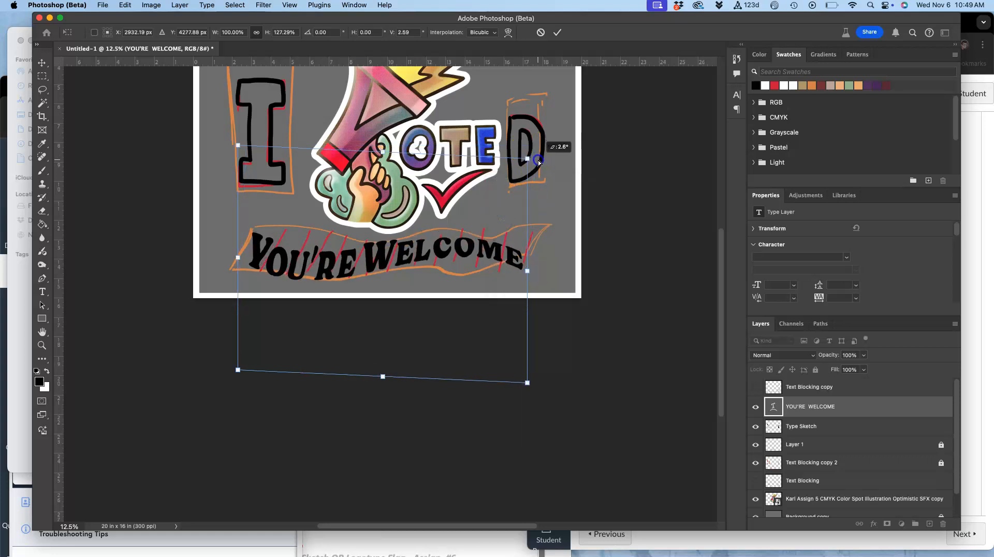
- Reposition the lettering slightly to the right inside the sketched banner in Warp mode and apply the transform
right_click(476, 249)
click(480, 330)
click(445, 280)
mouse_move(330, 266)
mouse_down()
mouse_move(329, 241)
mouse_move(329, 256)
mouse_up()
click(230, 285)
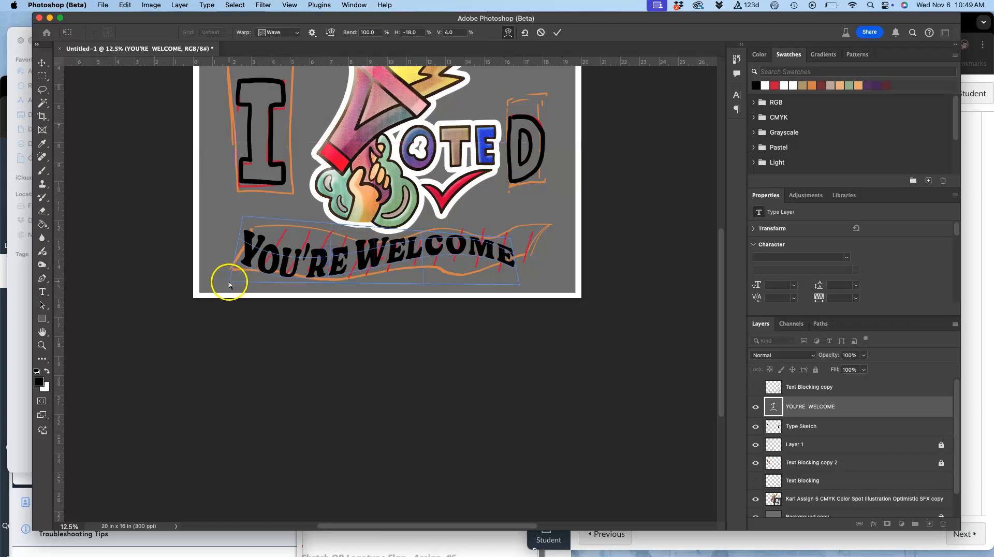
drag(275, 255, 310, 255)
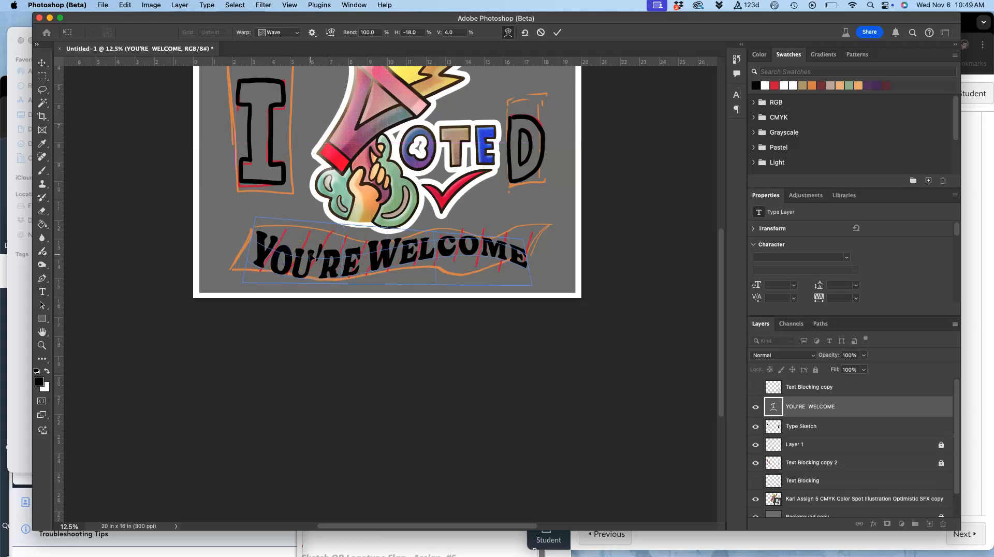
key(Return)
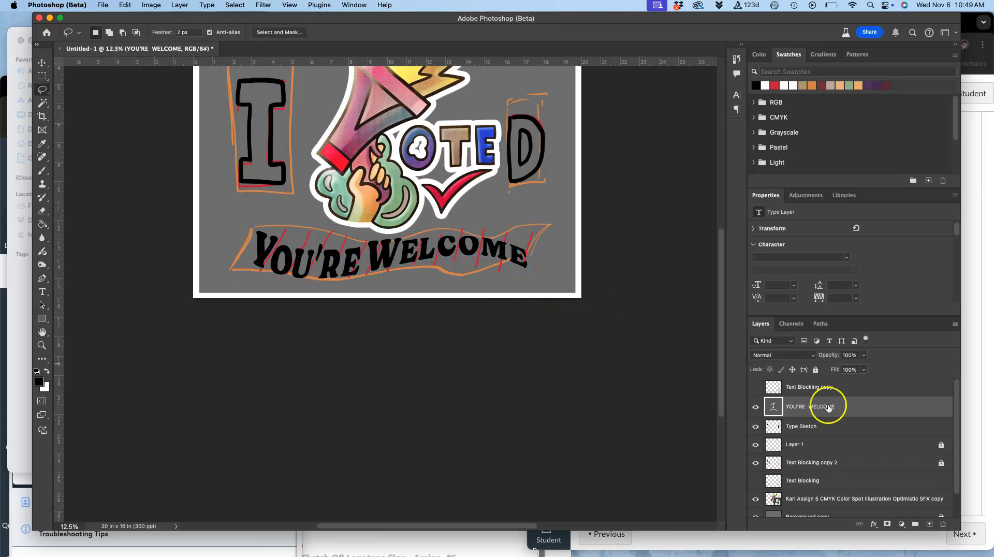
- Duplicate the "YOU'RE WELCOME" text layer, rasterize the copy and hide the original
key(super+j)
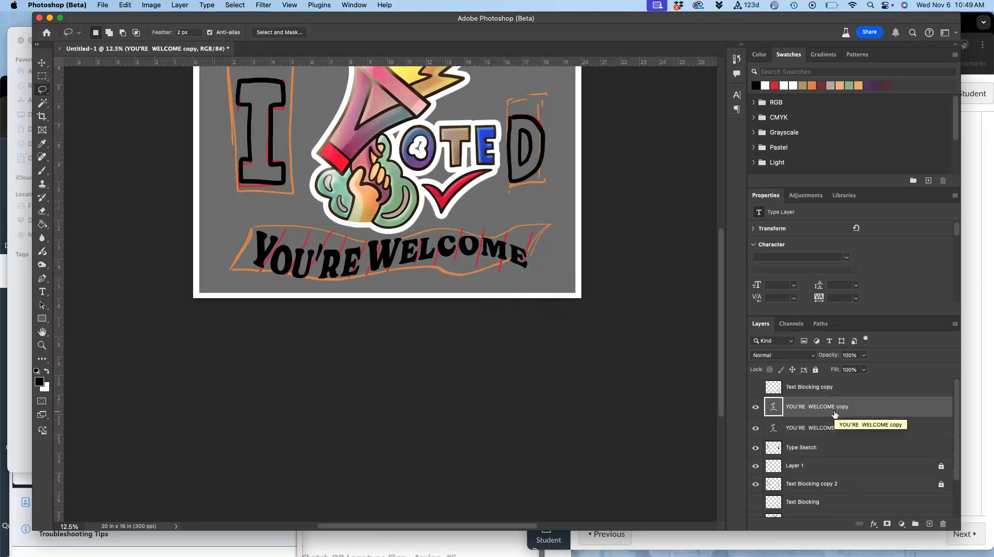
right_click(833, 416)
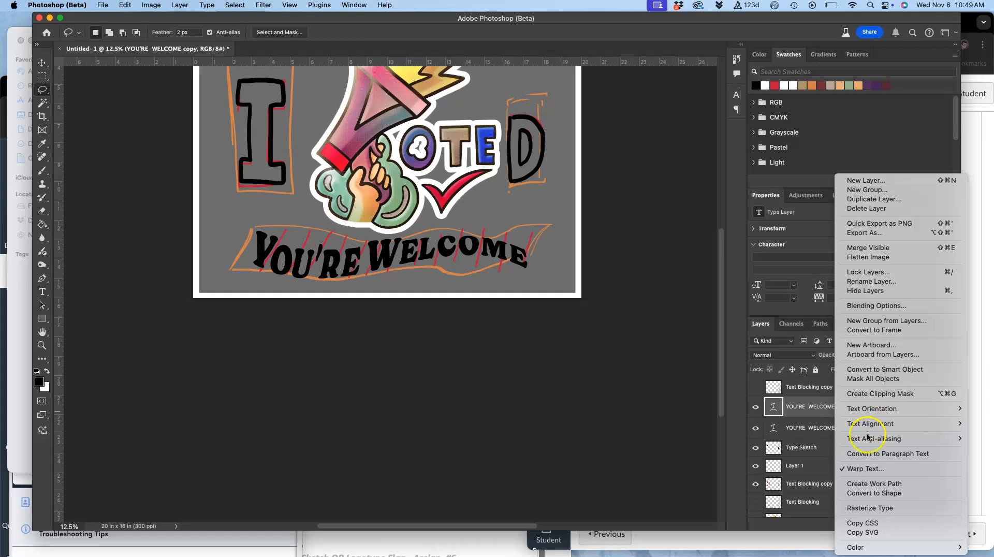
click(859, 507)
click(755, 425)
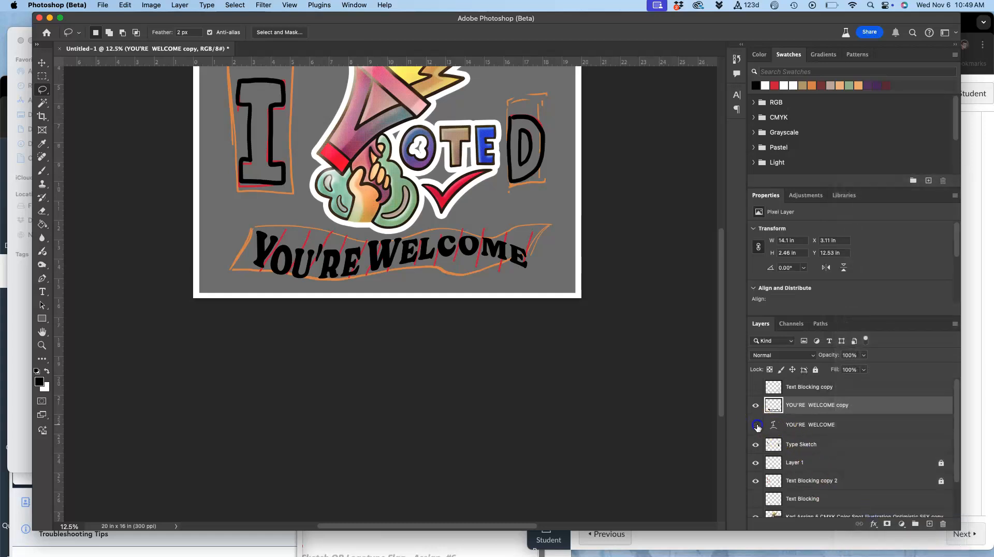
- Custom-warp the rasterized copy, pulling the underside of "COME" slightly down and nudging the W up within the banner
key(super+t)
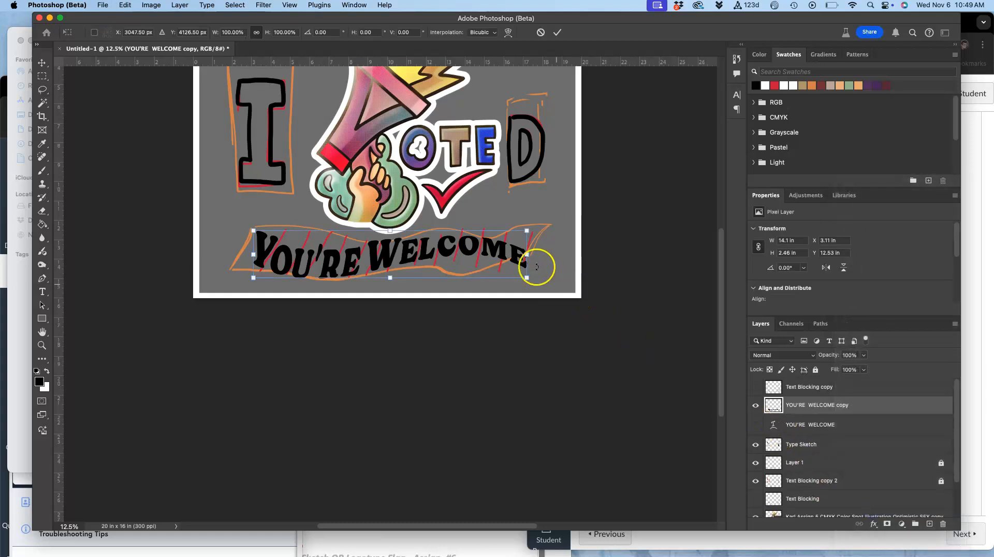
right_click(476, 243)
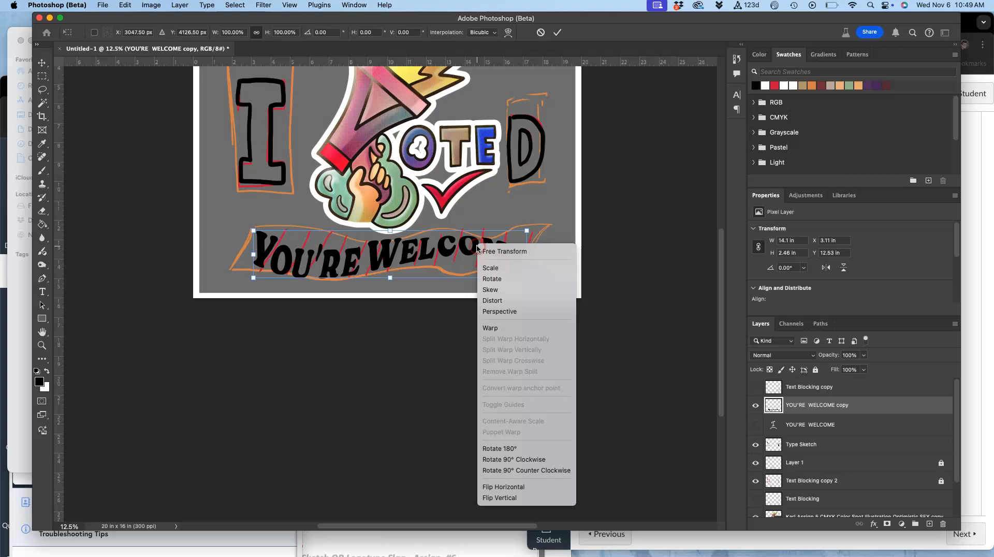
click(486, 327)
mouse_move(462, 270)
mouse_down()
mouse_move(461, 259)
mouse_move(461, 275)
mouse_up()
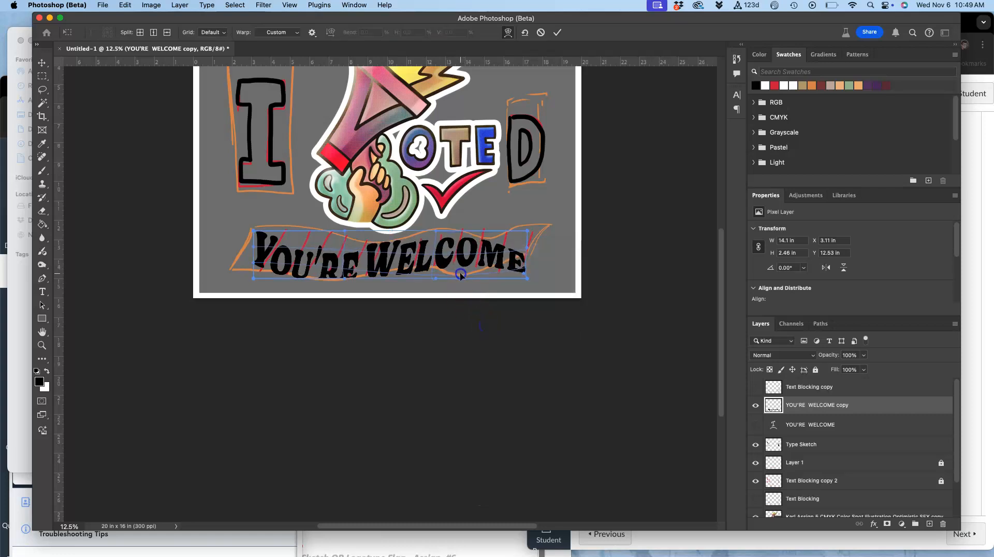
drag(369, 259, 374, 246)
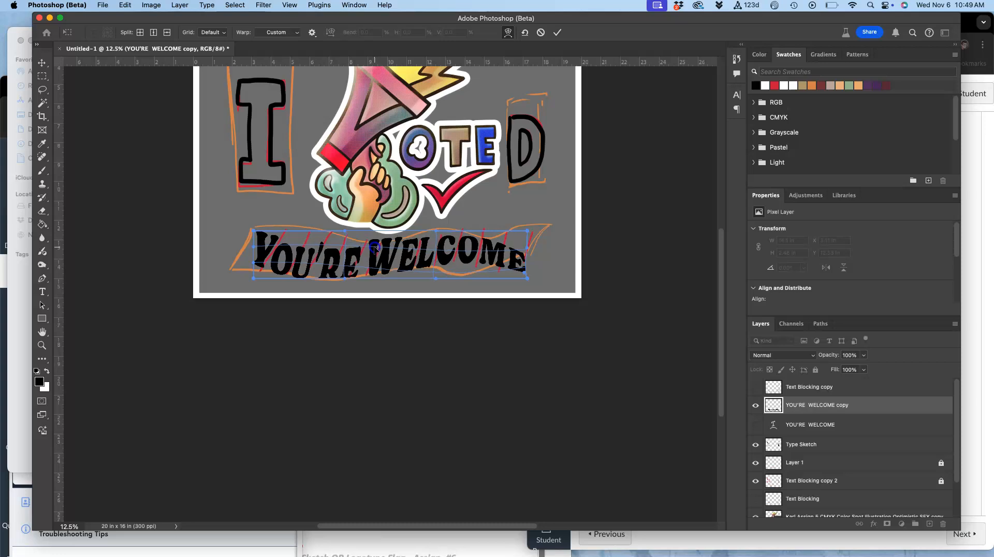
key(l)
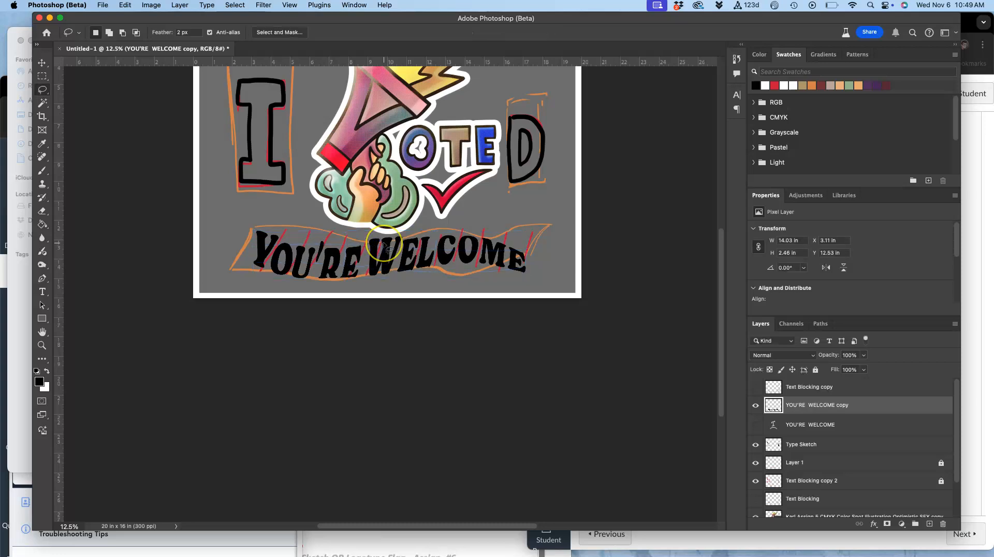
- Start Puppet Warp on the rasterized lettering and pin the O of "YOU'RE", stretching it taller and slanting its top to the right
key(super+plus)
key(super+plus)
scroll(384, 243, up, 2)
scroll(384, 243, left, 1)
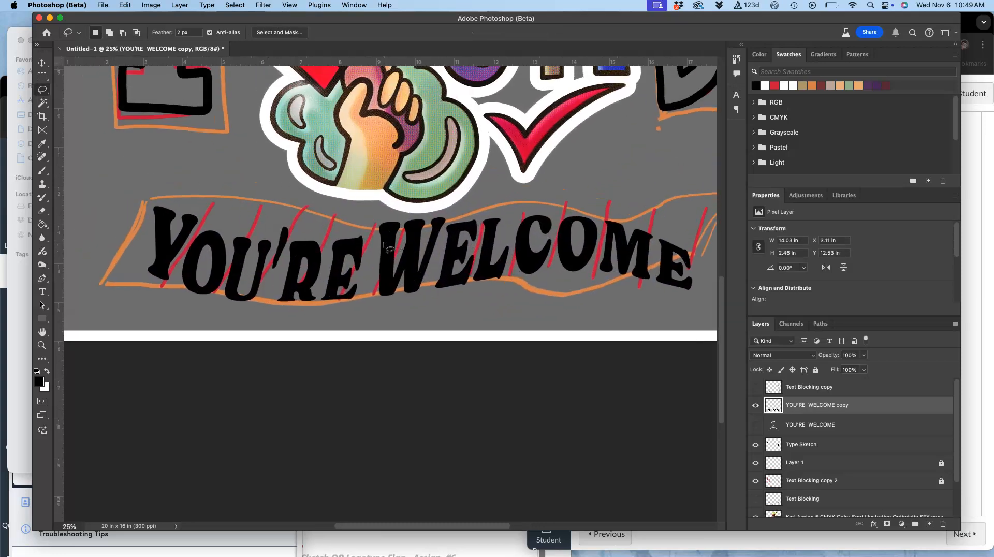
click(126, 5)
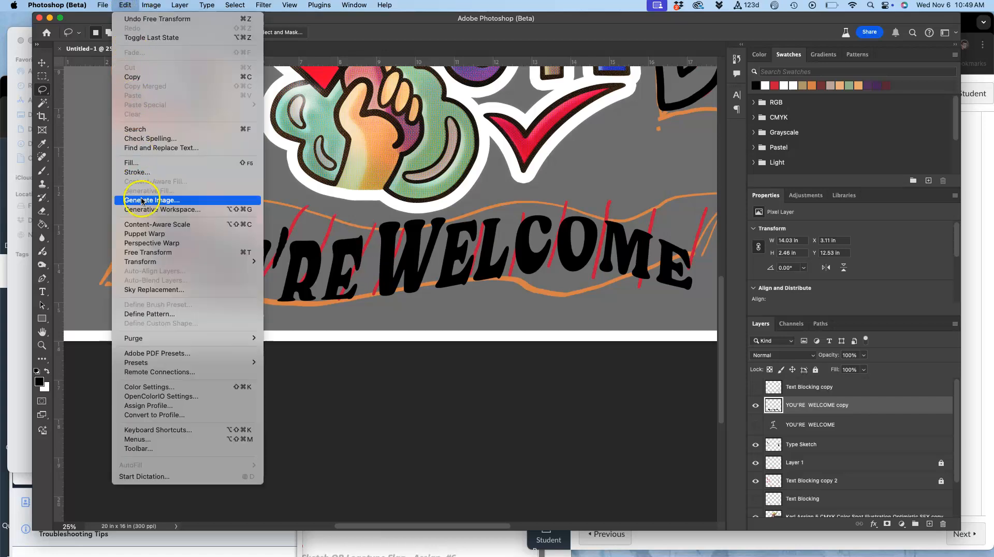
click(144, 233)
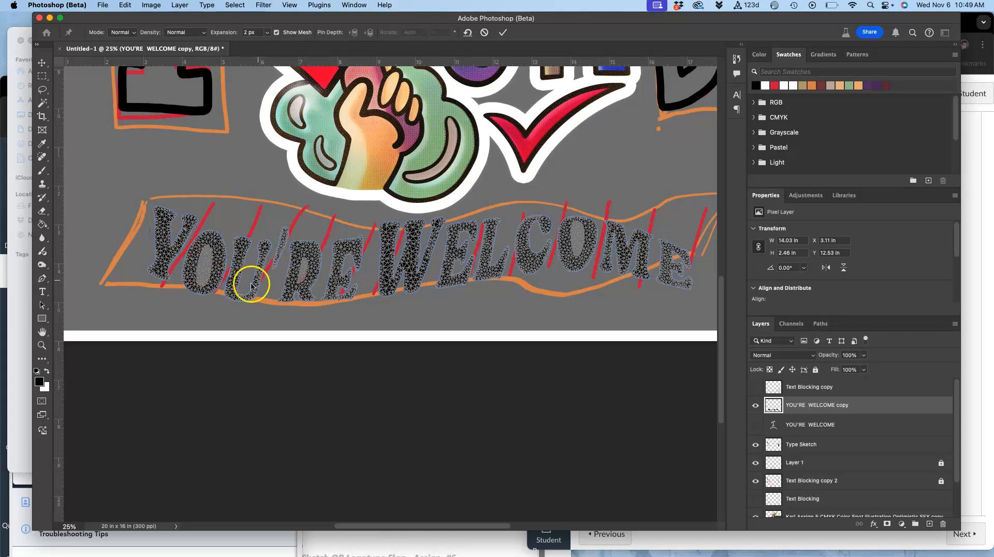
scroll(273, 277, right, 2)
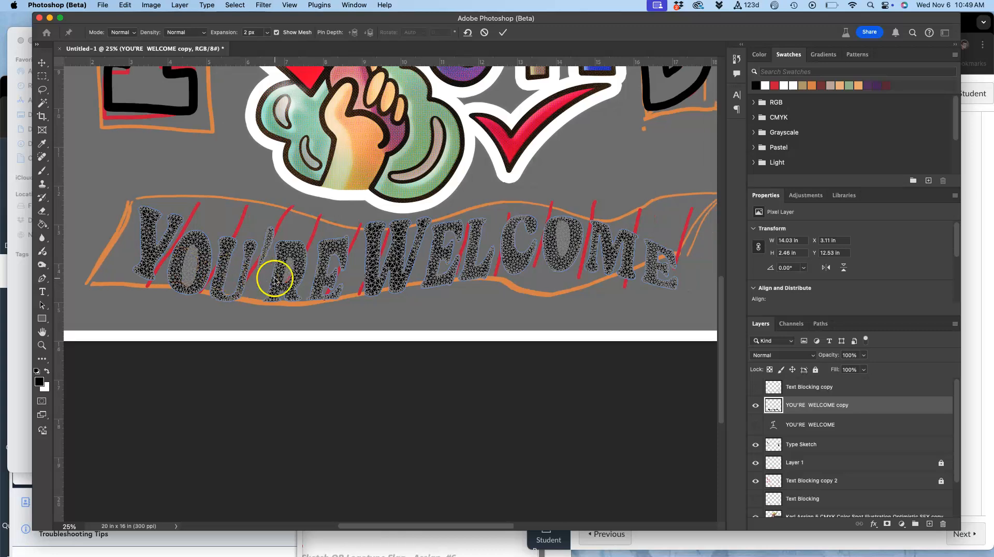
click(197, 239)
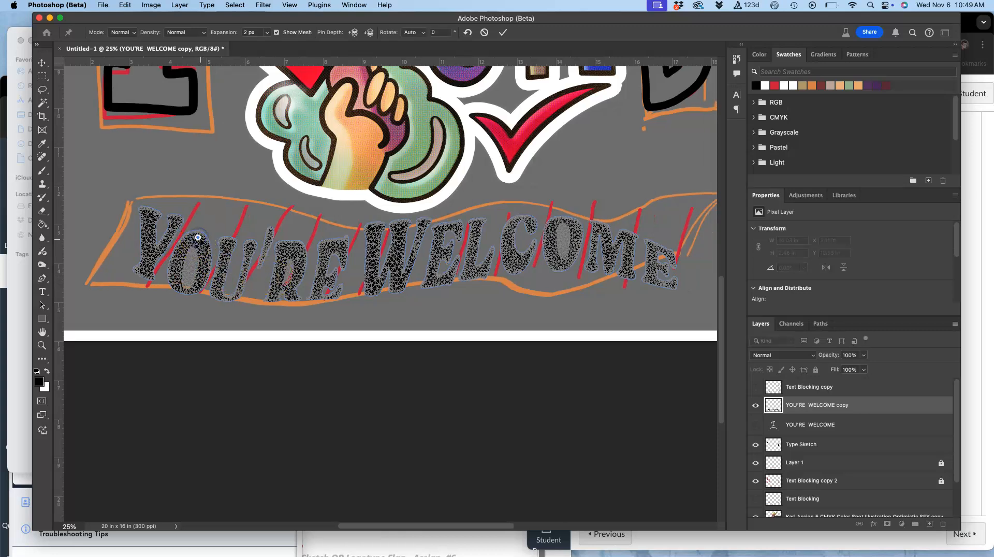
drag(197, 237, 205, 220)
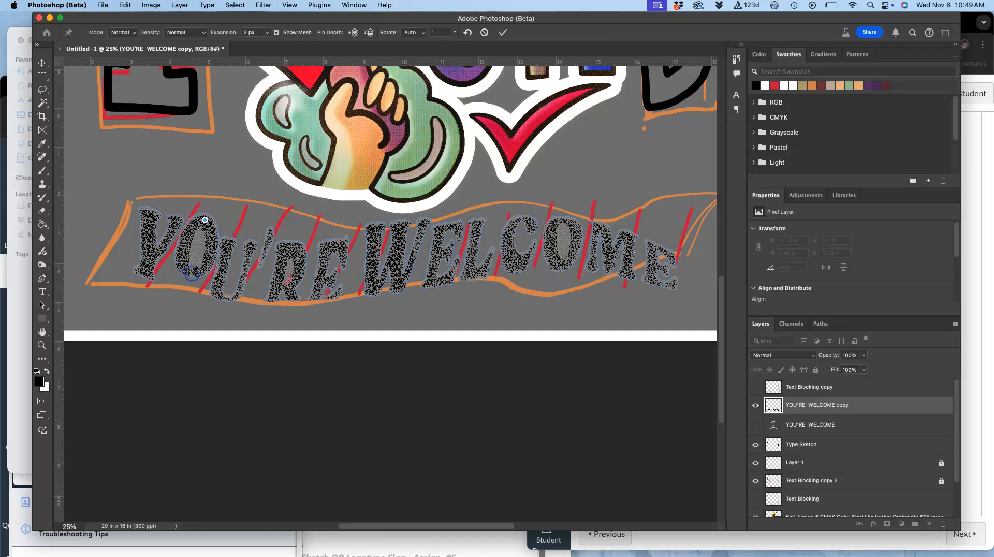
drag(192, 273, 187, 282)
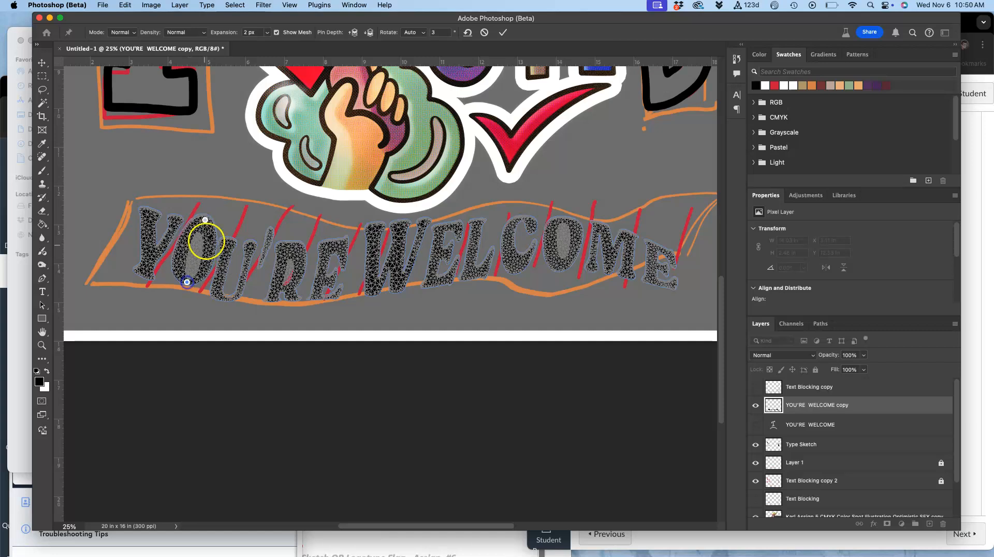
drag(205, 220, 209, 221)
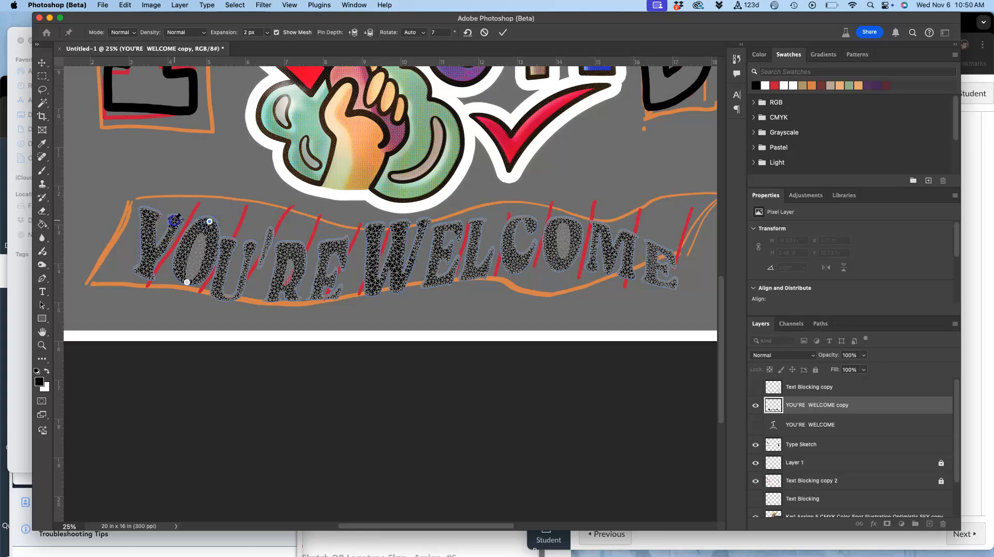
- Pin the ends of the Y, pulling its foot down and outward and extending its right arm up toward the O
click(149, 213)
click(143, 275)
drag(143, 275, 131, 279)
drag(144, 221, 182, 210)
key(super+z)
click(174, 220)
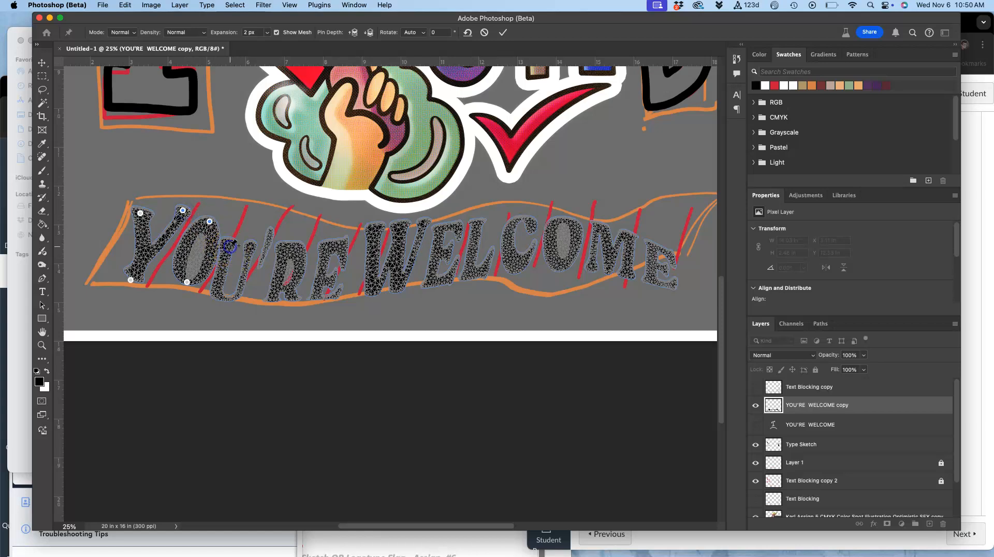
- Pull the U of "YOU'RE" up and slightly right with a pin and apply the Puppet Warp
drag(231, 247, 237, 235)
key(Return)
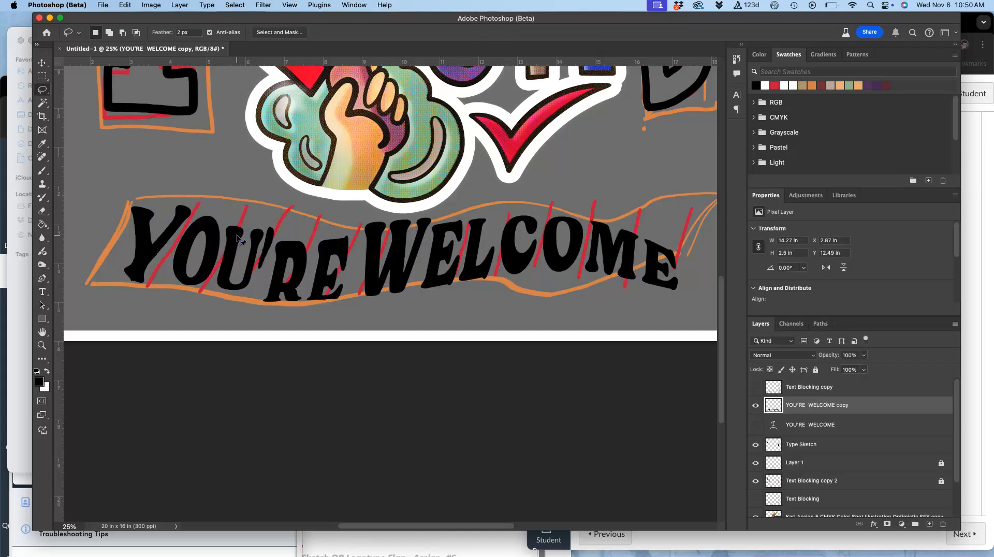
scroll(363, 244, down, 2)
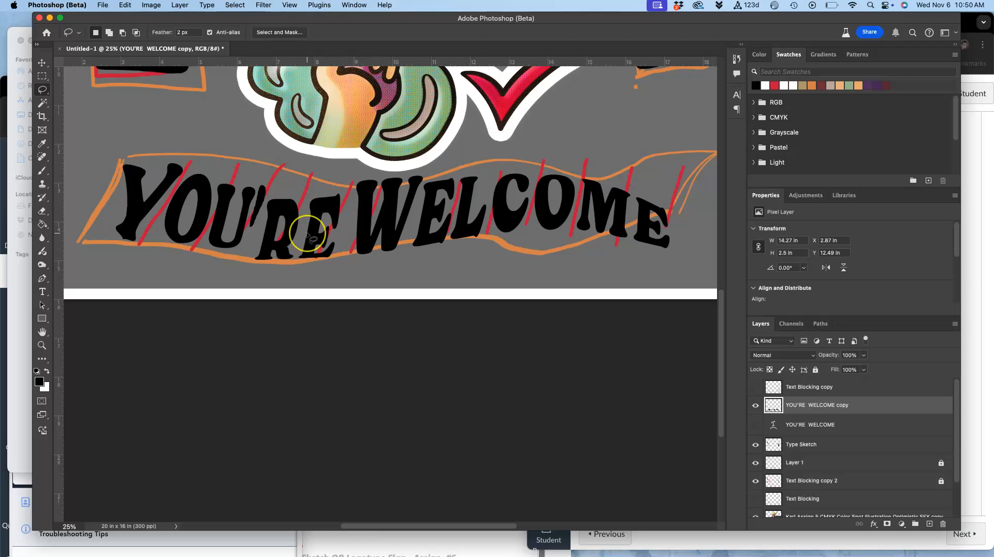
- Hide the Background, Background copy, illustration, Text Blocking copy 2 and Layer 1 layers, leaving only the black lettering visible
key(super+minus)
key(super+minus)
key(super+minus)
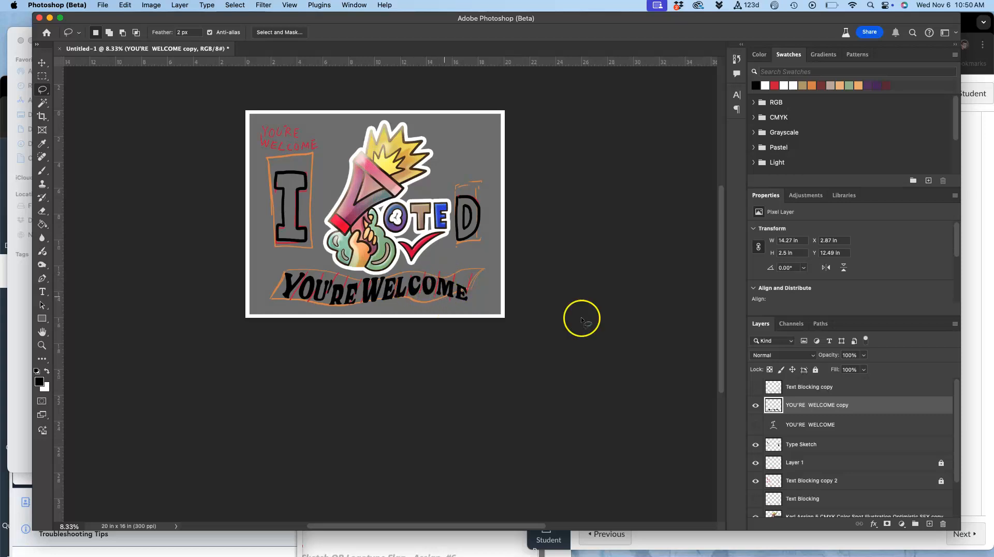
scroll(780, 425, down, 1)
scroll(779, 425, down, 2)
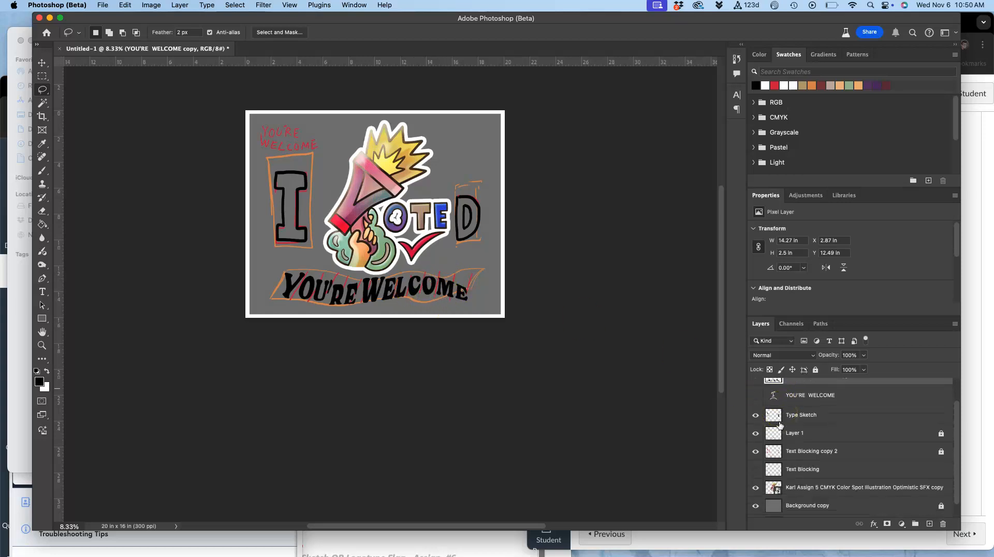
click(755, 507)
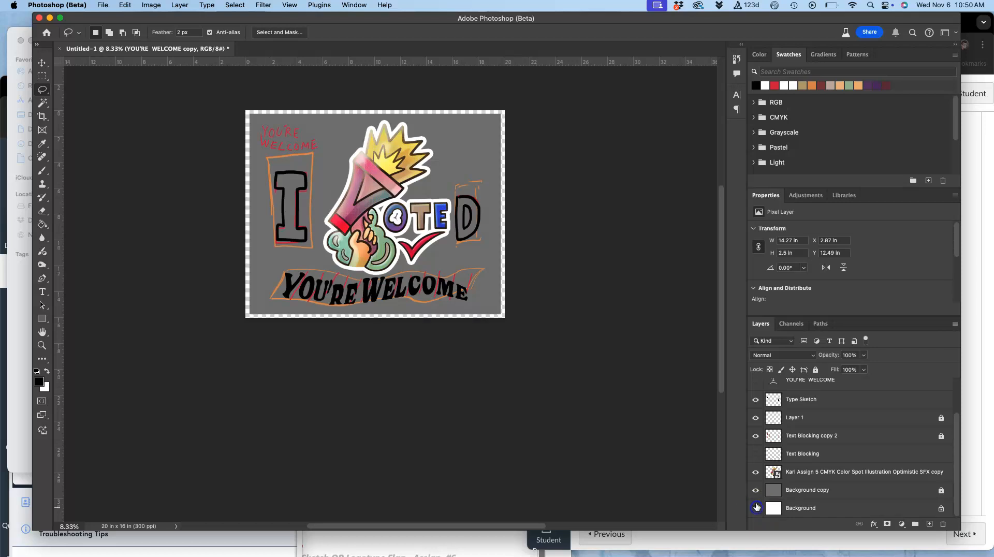
click(756, 490)
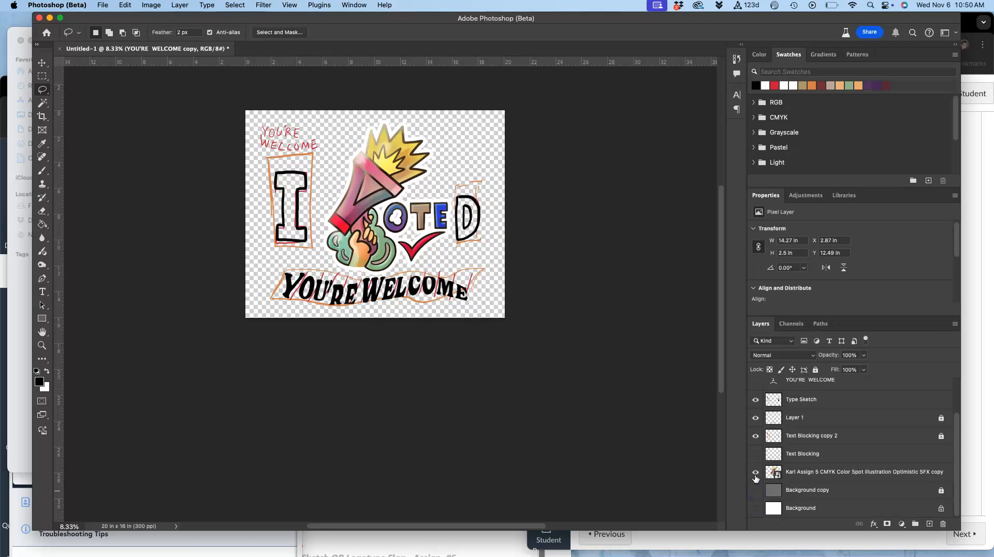
click(756, 472)
click(756, 437)
scroll(757, 441, up, 2)
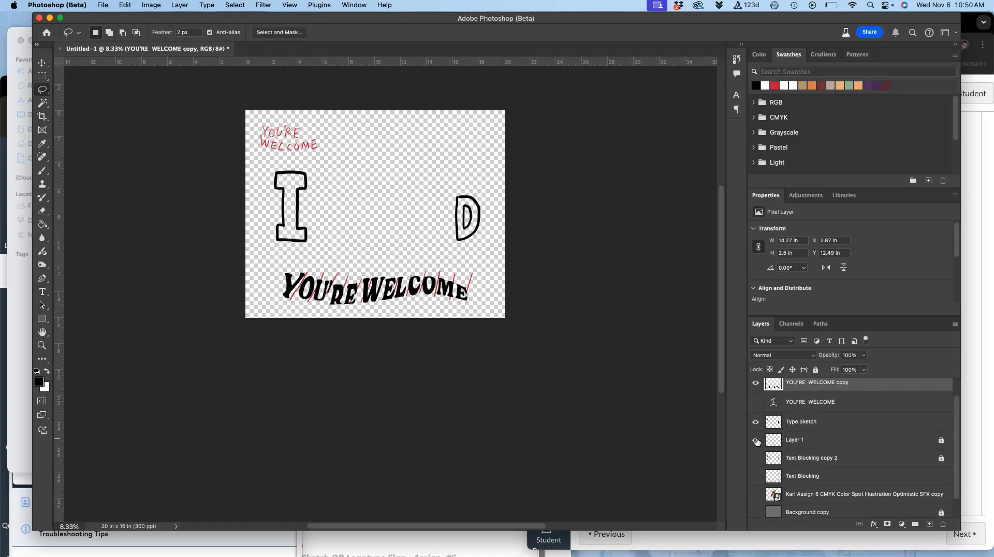
click(756, 440)
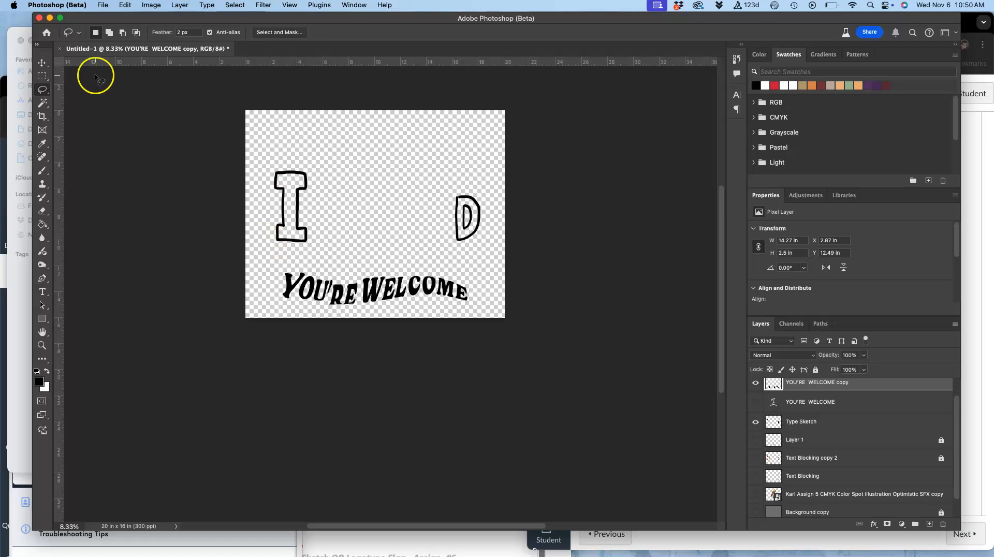
- Save a copy of the document as a PNG named test, using the large file size option
click(104, 5)
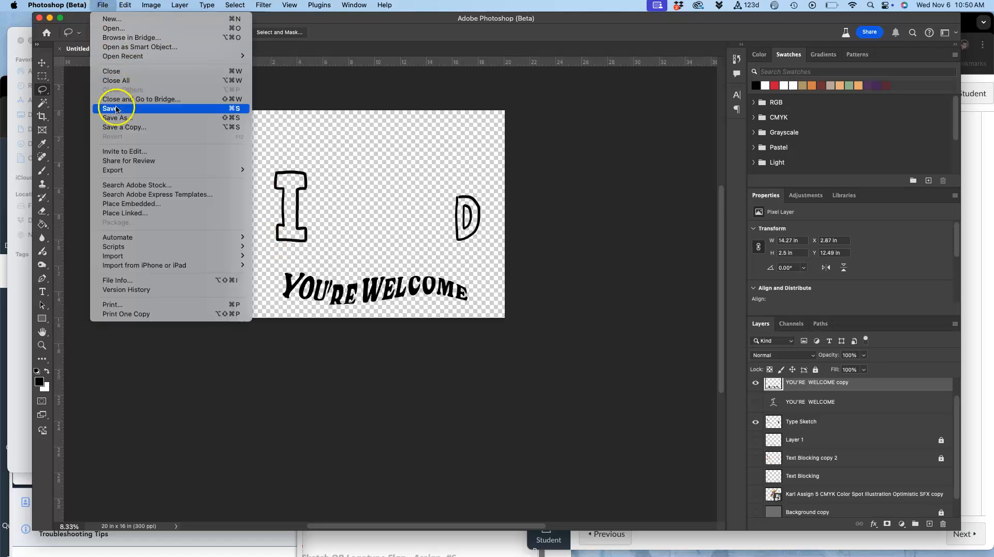
click(115, 119)
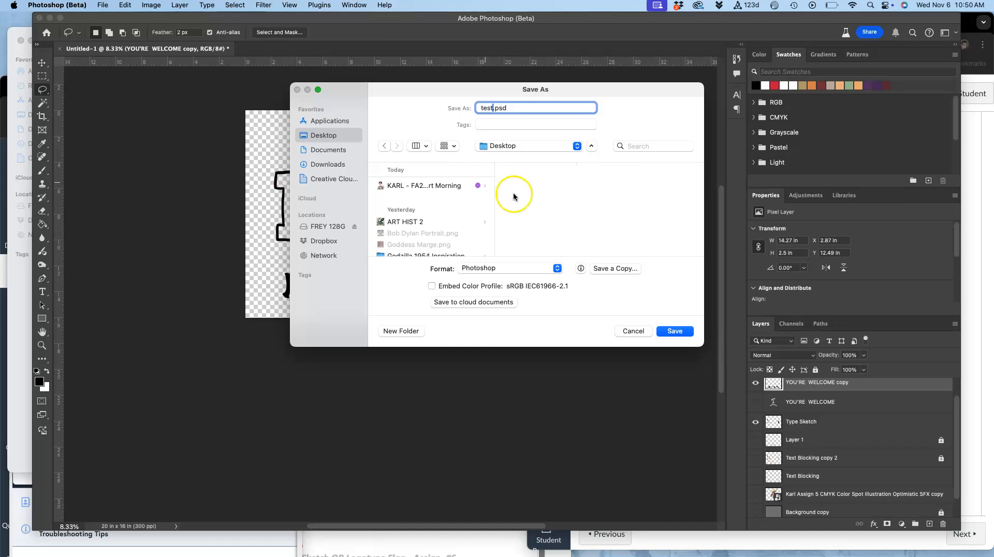
click(535, 267)
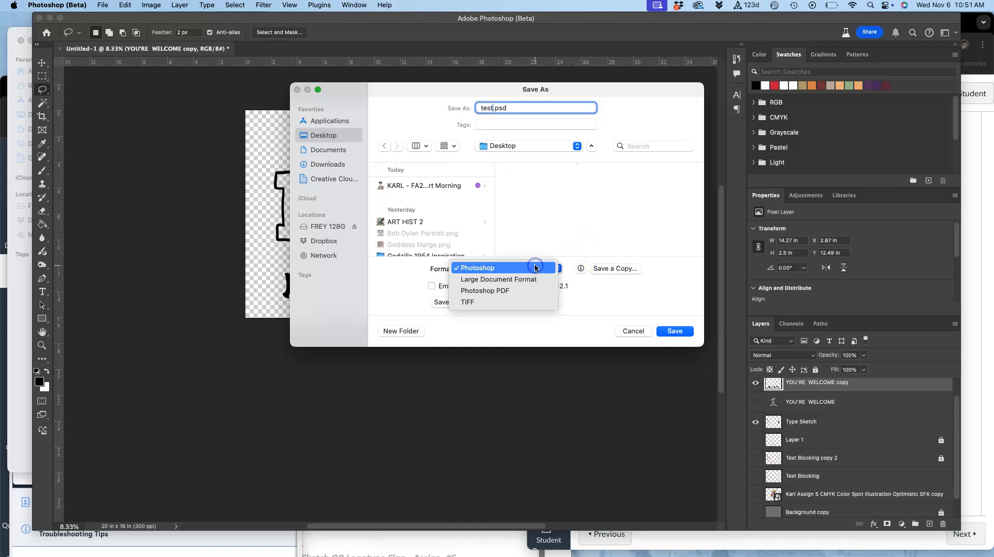
click(590, 267)
click(599, 268)
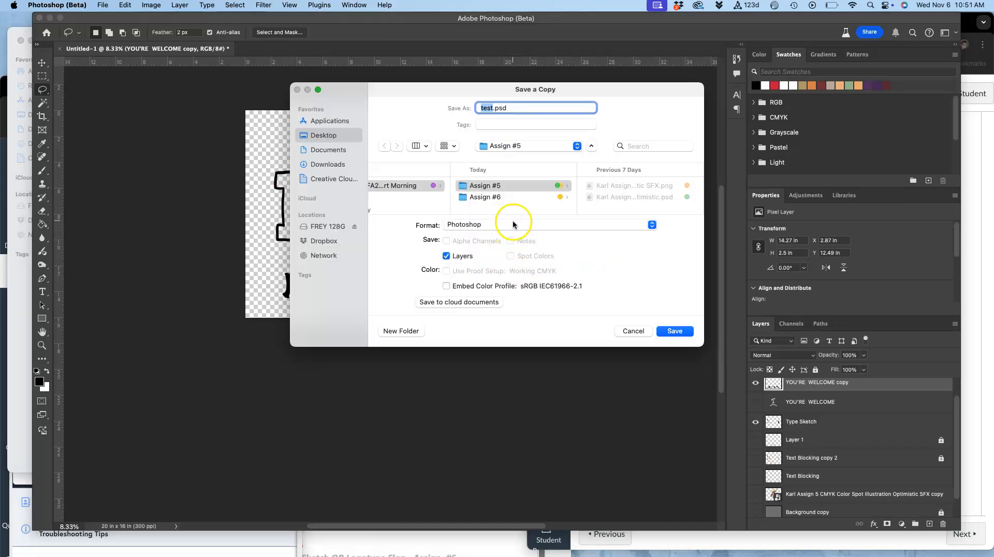
click(501, 224)
click(496, 395)
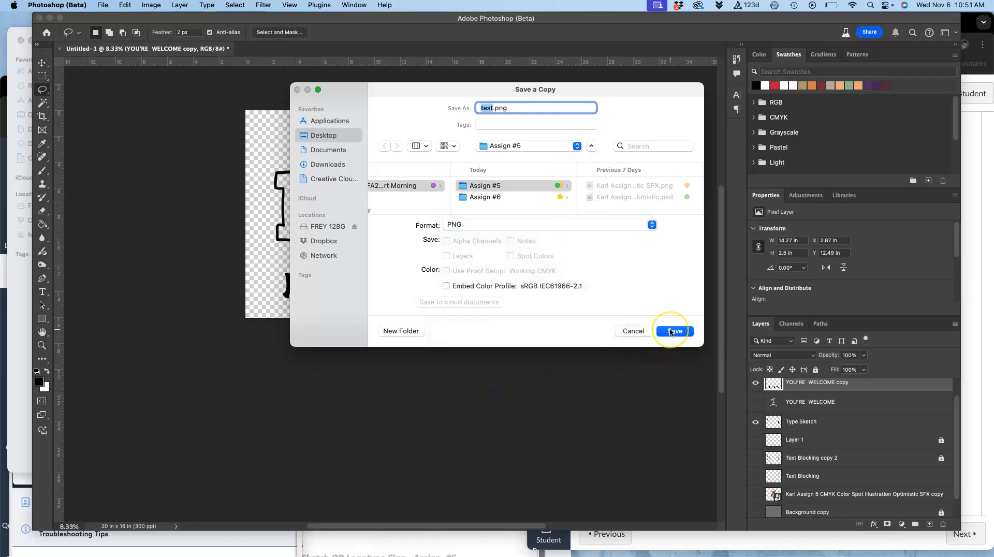
click(670, 332)
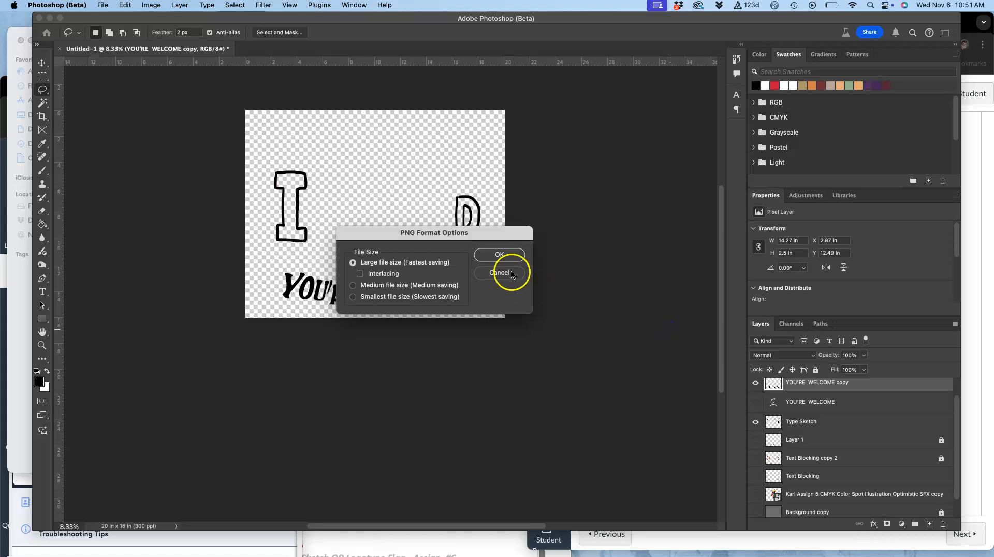
click(500, 255)
- Open test.png from the desktop in Adobe Illustrator 2025
key(F11)
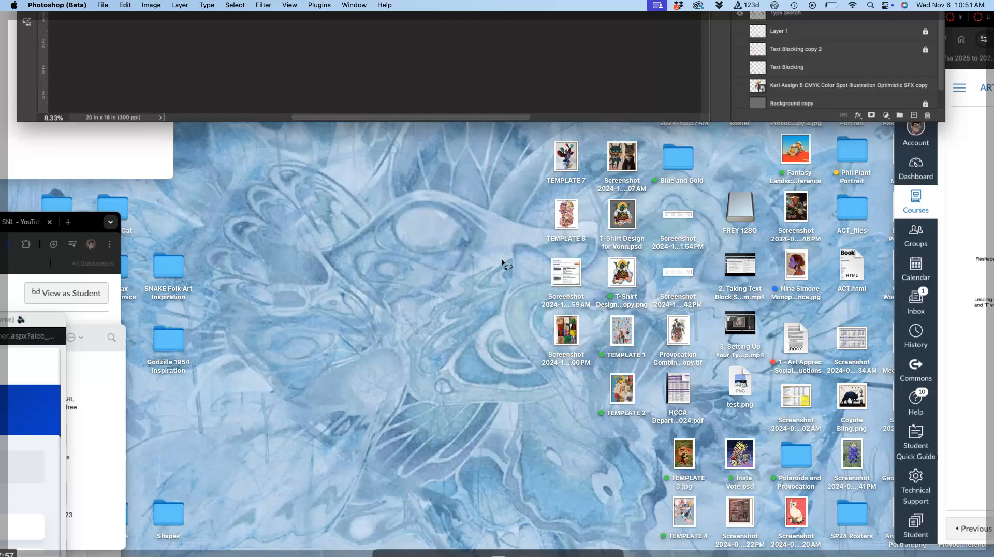
right_click(743, 380)
mouse_move(824, 363)
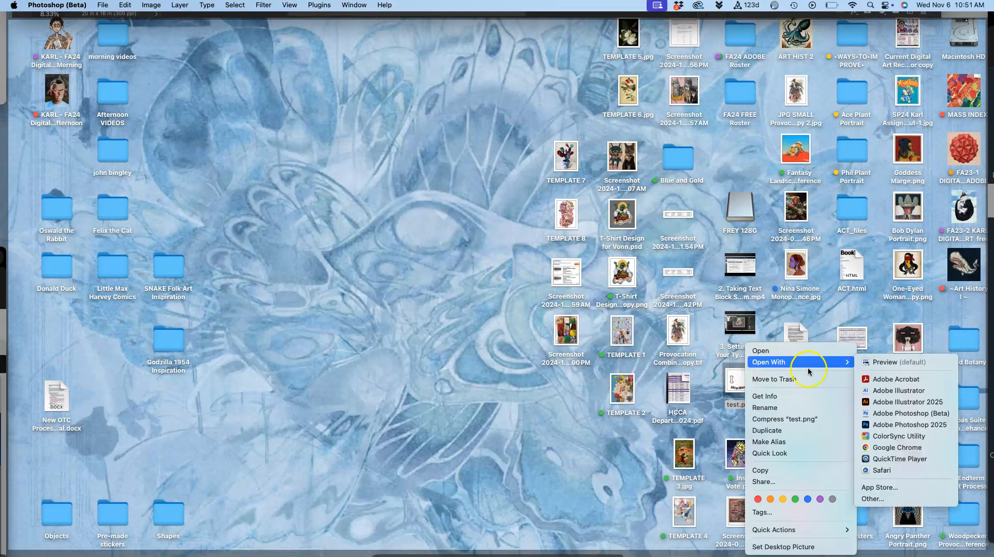
click(874, 402)
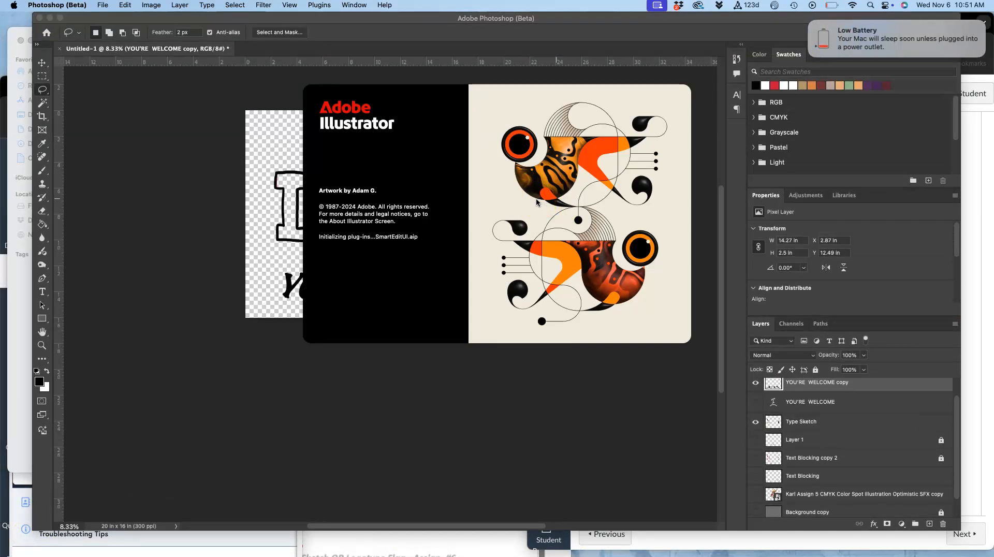
click(830, 8)
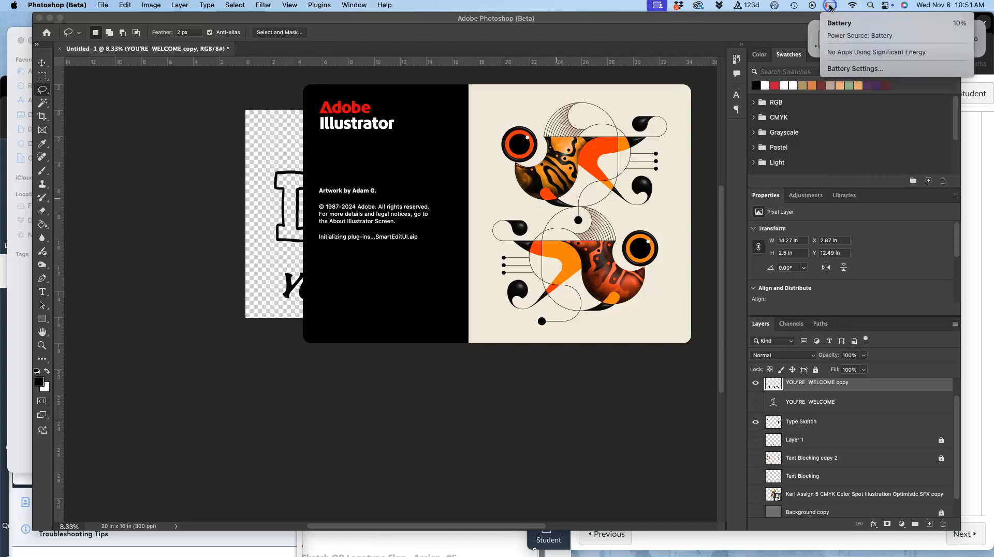
scroll(606, 229, down, 2)
scroll(606, 230, right, 3)
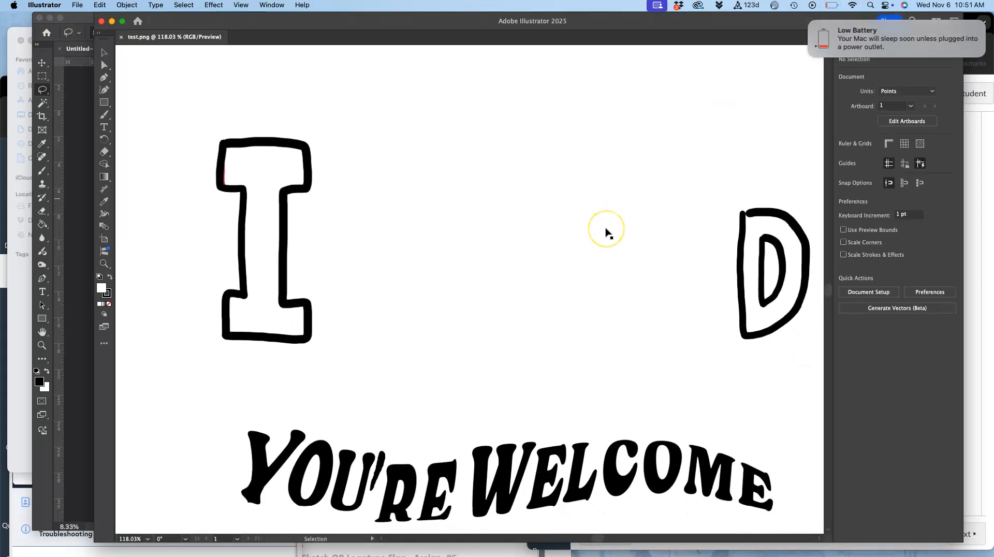
- Select the lettering image on the artboard and allow Illustrator to find devices on local networks
click(246, 156)
key(super+minus)
key(super+minus)
key(super+minus)
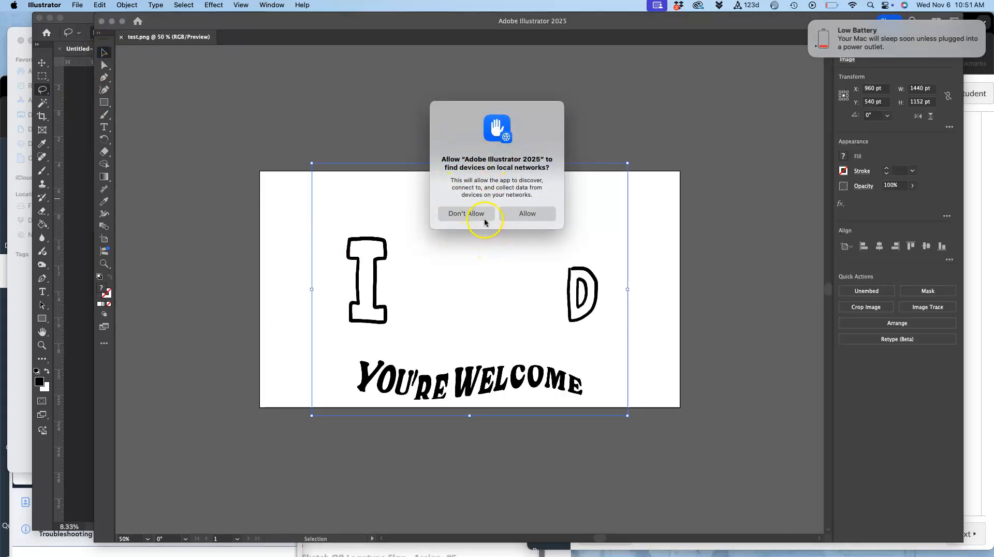
click(519, 215)
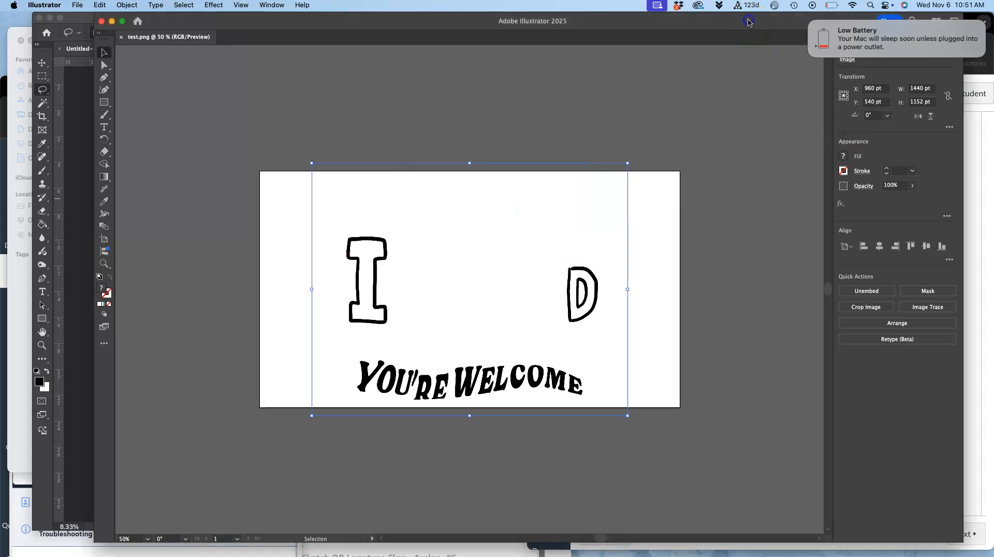
drag(747, 22, 747, 41)
click(848, 72)
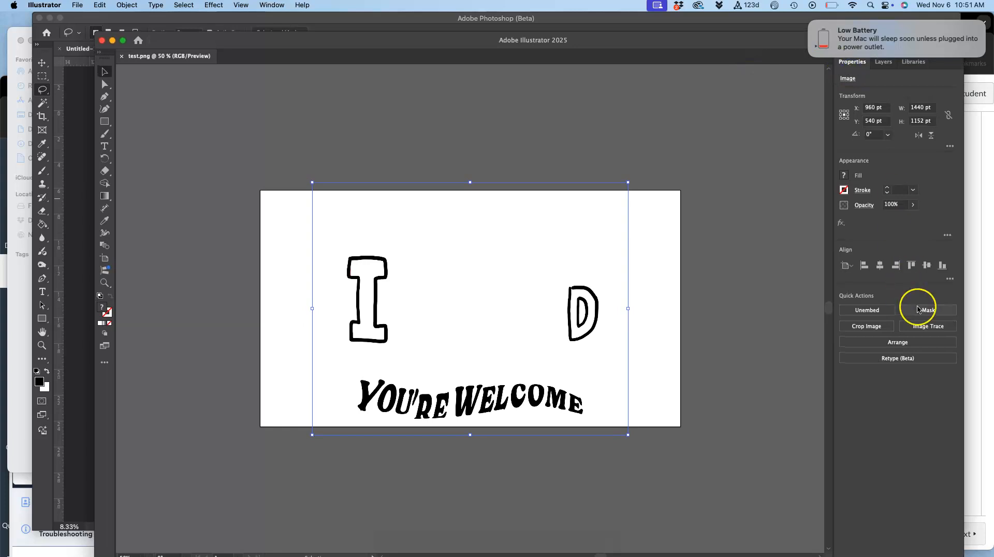
- Image Trace the lettering with the Black and White Logo preset, ignoring white, and expand the tracing into vector paths
click(919, 326)
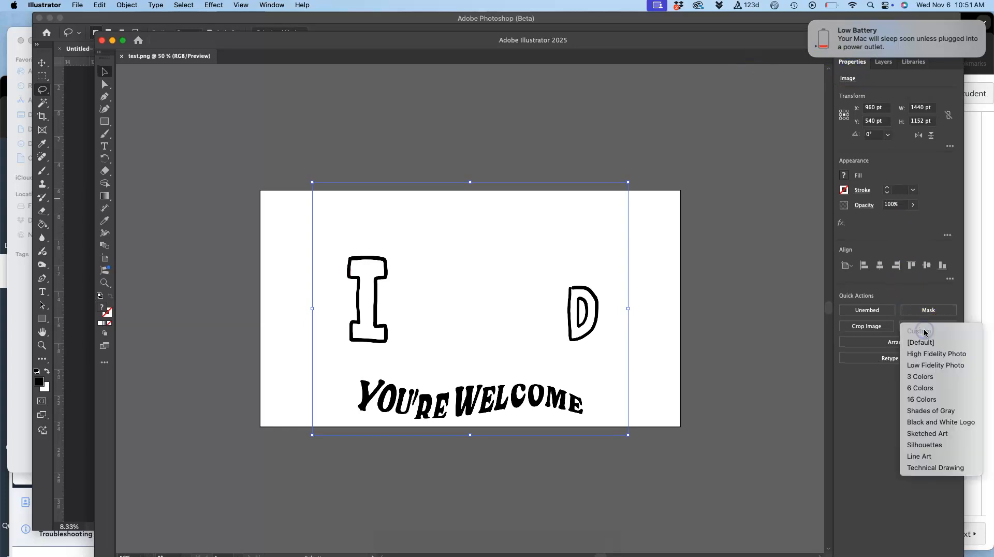
click(930, 425)
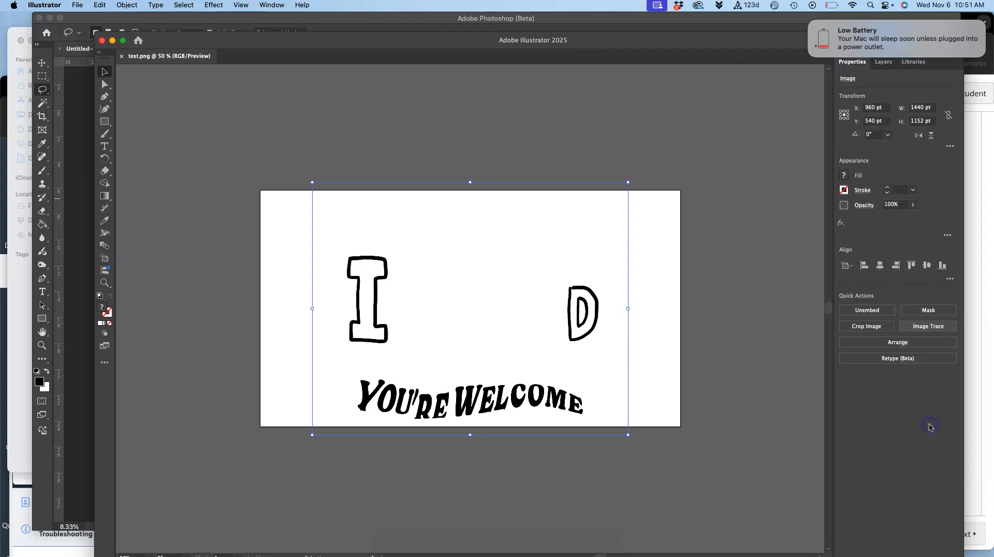
click(930, 309)
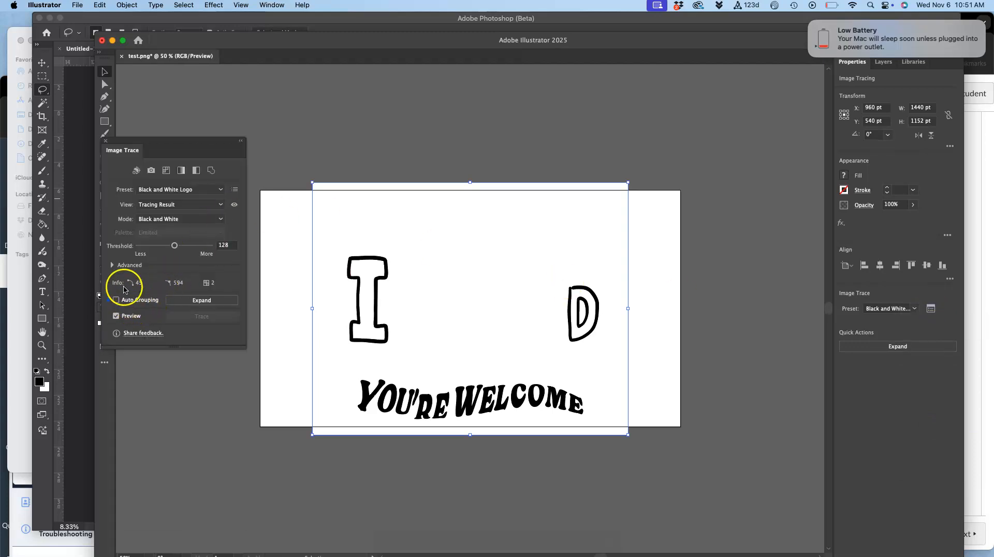
click(112, 265)
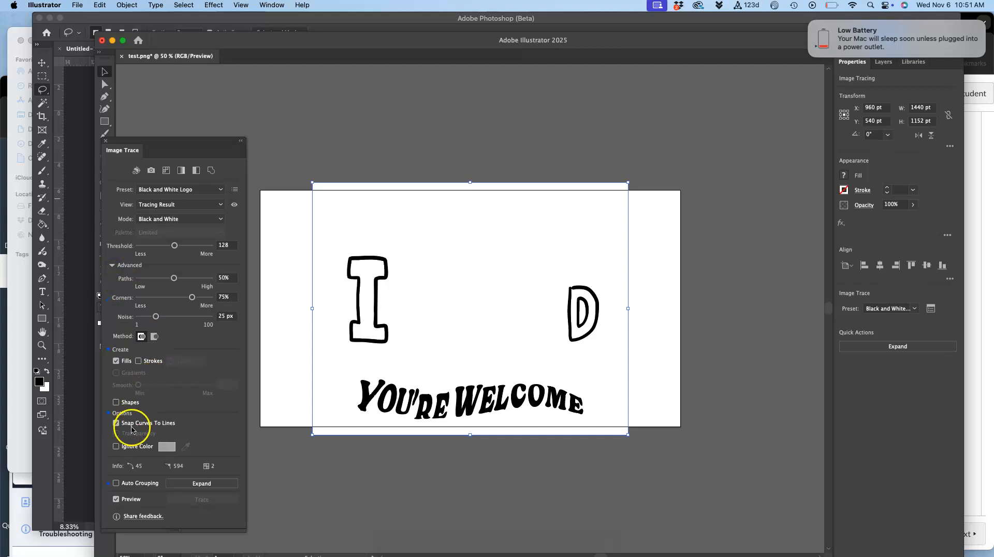
click(116, 446)
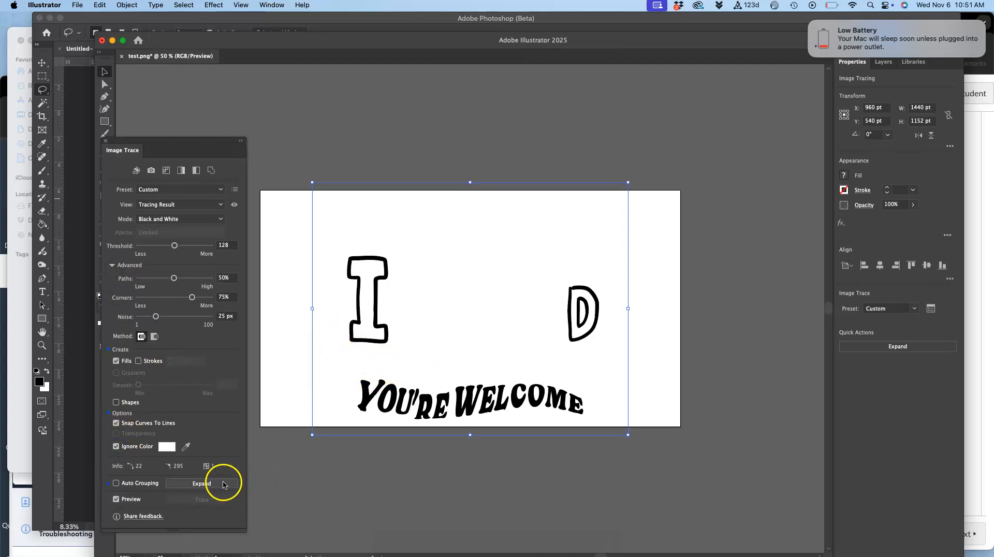
click(885, 346)
- Examine the expanded vector lettering at different magnifications to check the traced edges
key(super+1)
key(super+equal)
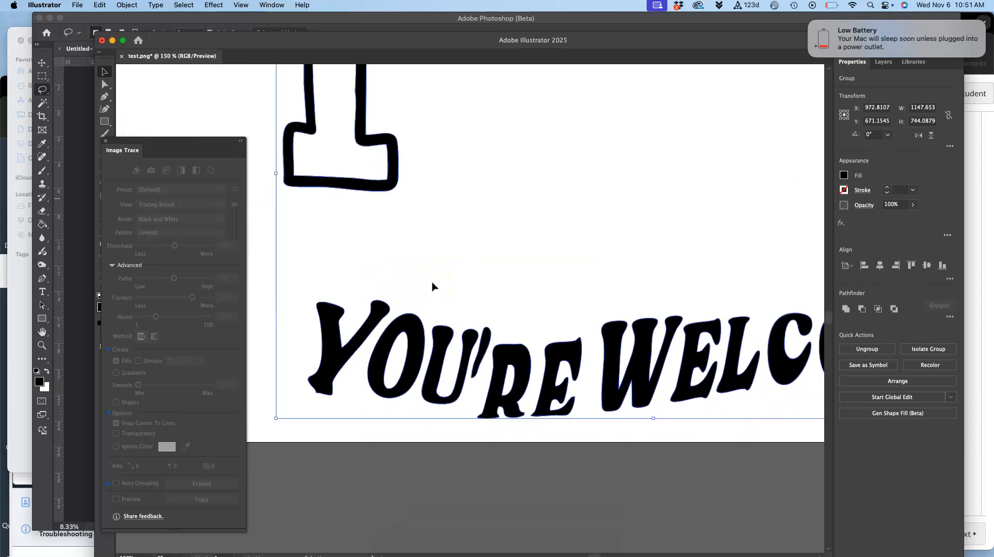
key(super+equal)
key(super+equal)
key(super+1)
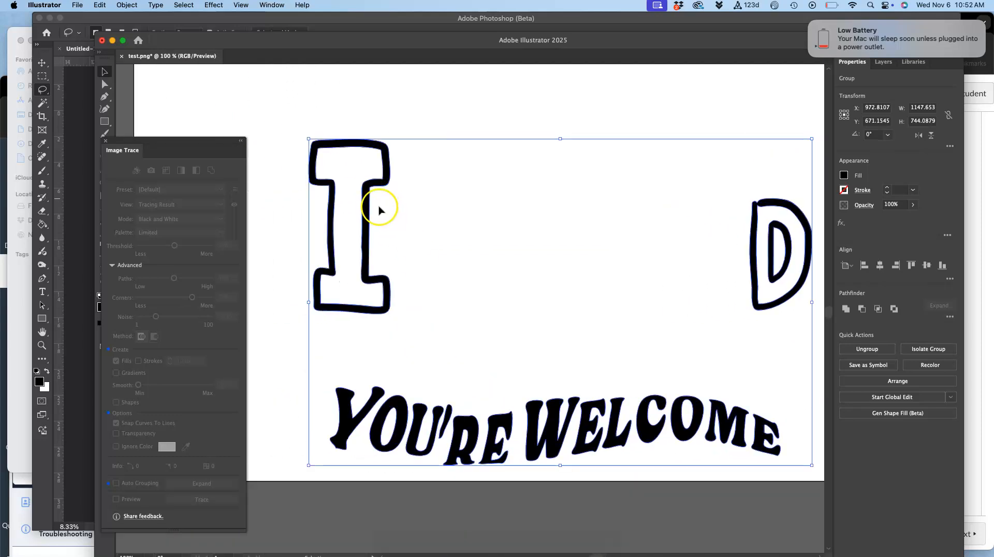
scroll(414, 270, right, 1)
scroll(415, 269, down, 1)
scroll(414, 270, down, 5)
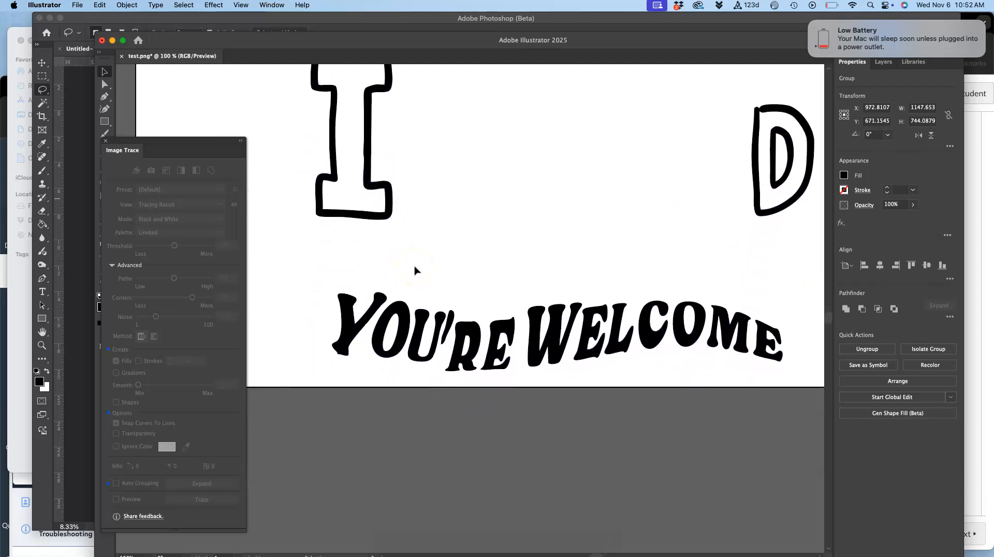
- Use Direct Selection to move the R of "YOU'RE" up about 15 pt and slightly right, and raise the E to match
key(super+equal)
key(super+equal)
scroll(415, 270, down, 10)
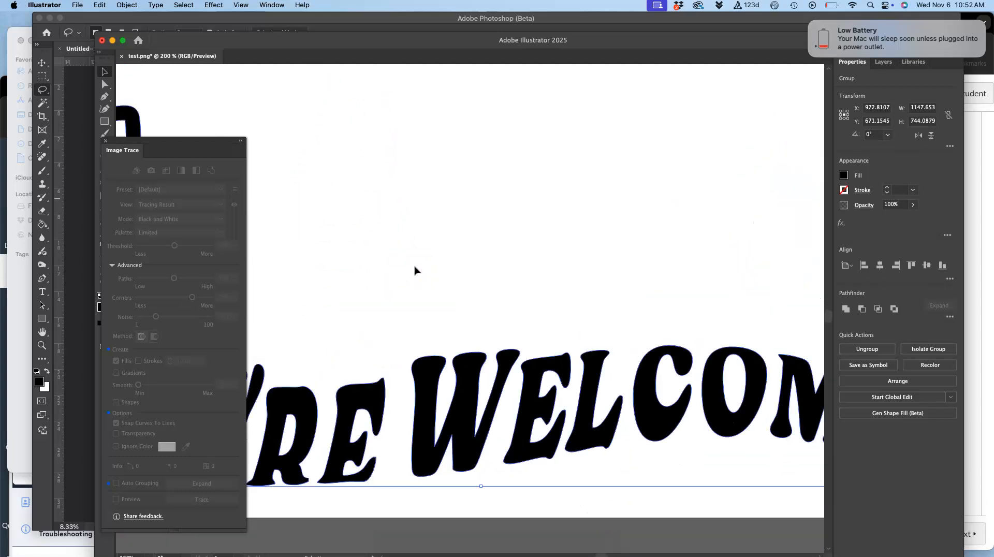
scroll(414, 270, left, 8)
scroll(414, 270, left, 2)
scroll(415, 270, down, 1)
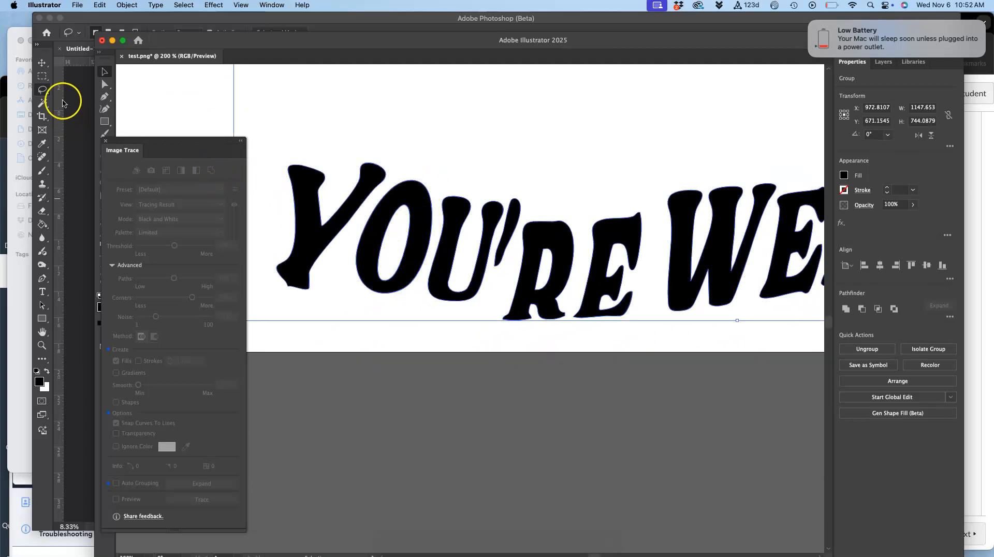
click(104, 85)
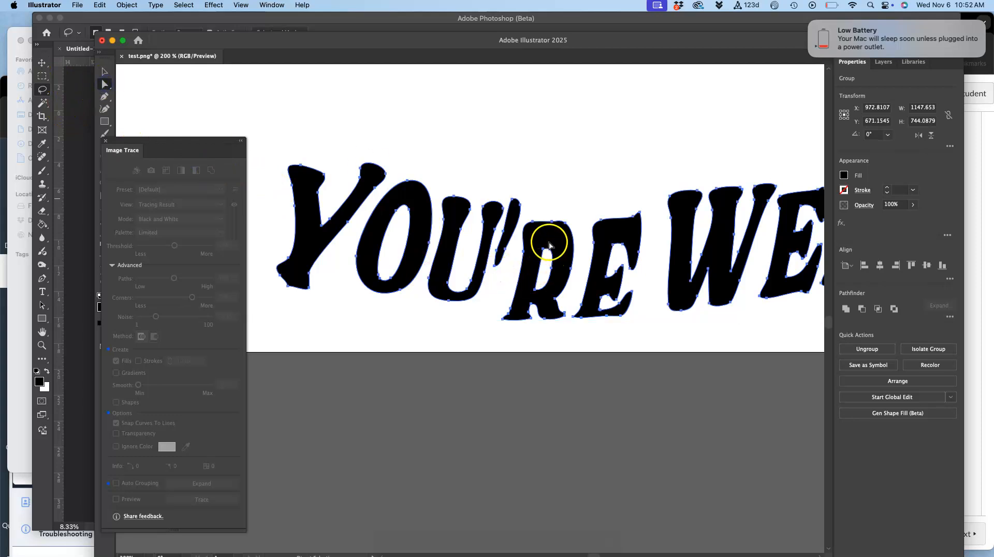
click(561, 184)
click(554, 226)
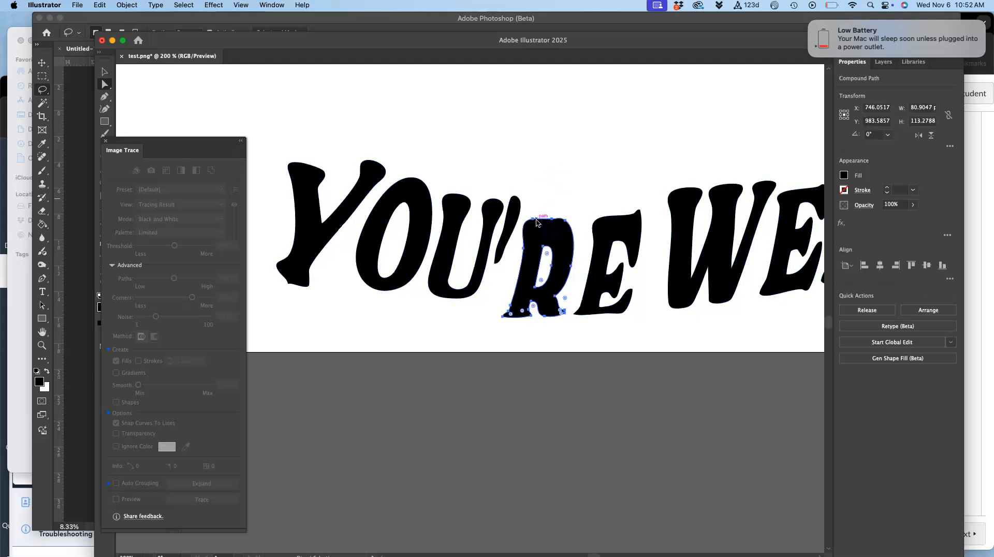
drag(536, 222, 536, 207)
click(616, 226)
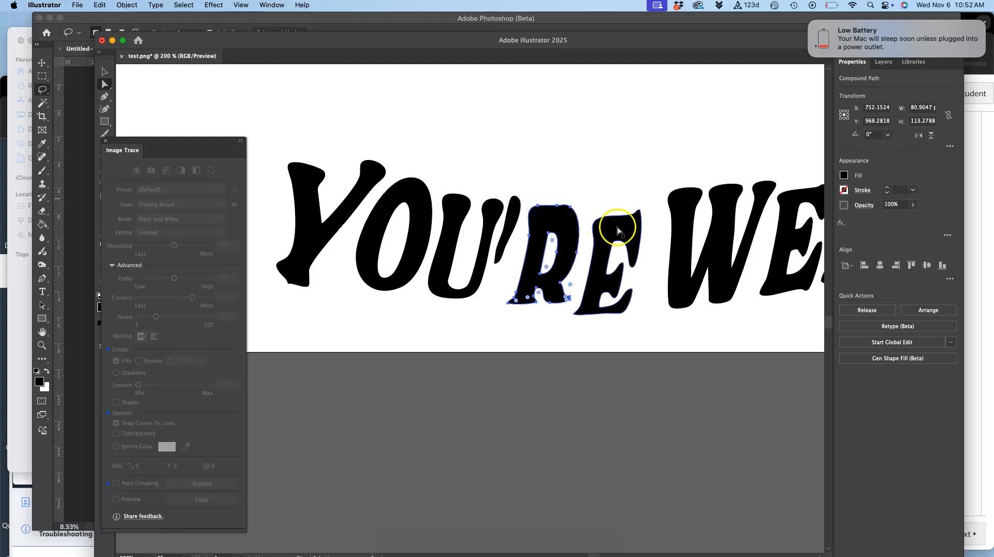
drag(601, 220, 606, 208)
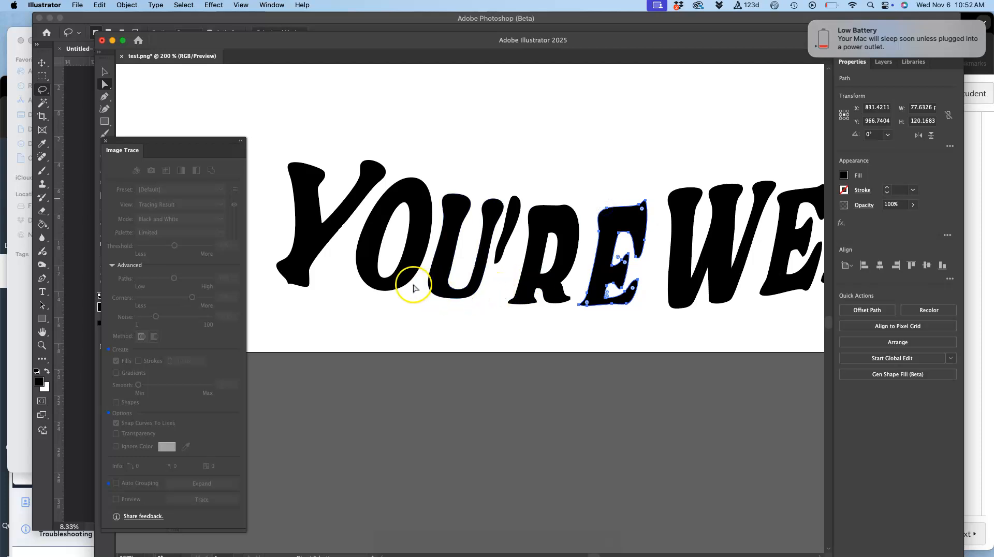
- Select the letter Y, close the Image Trace panel, and set the Pencil tool's fidelity one notch closer to Smooth
click(308, 272)
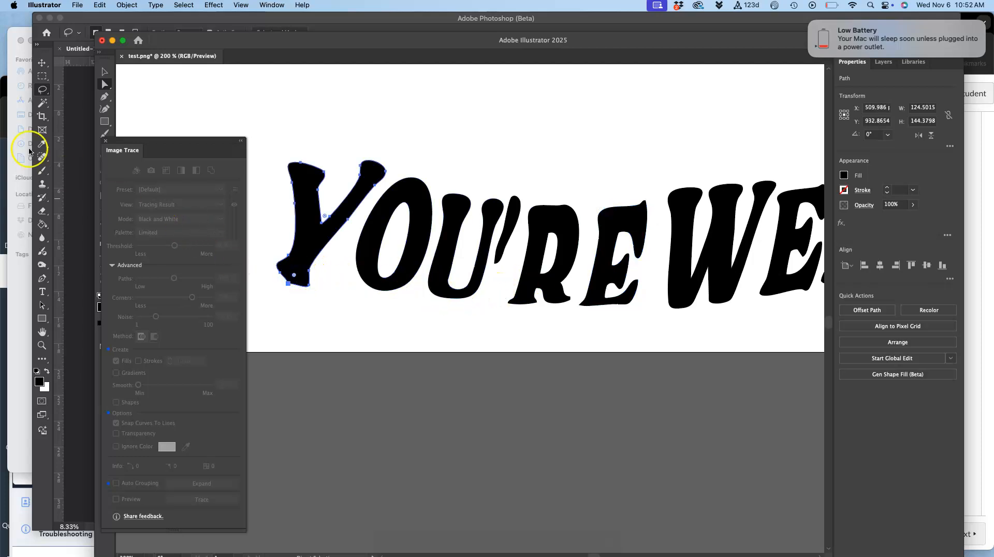
click(105, 141)
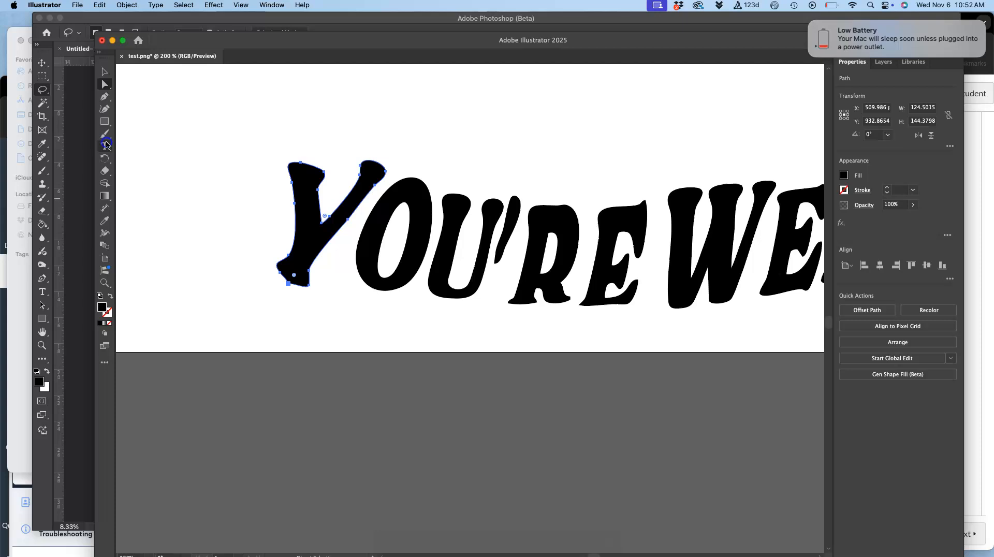
click(107, 135)
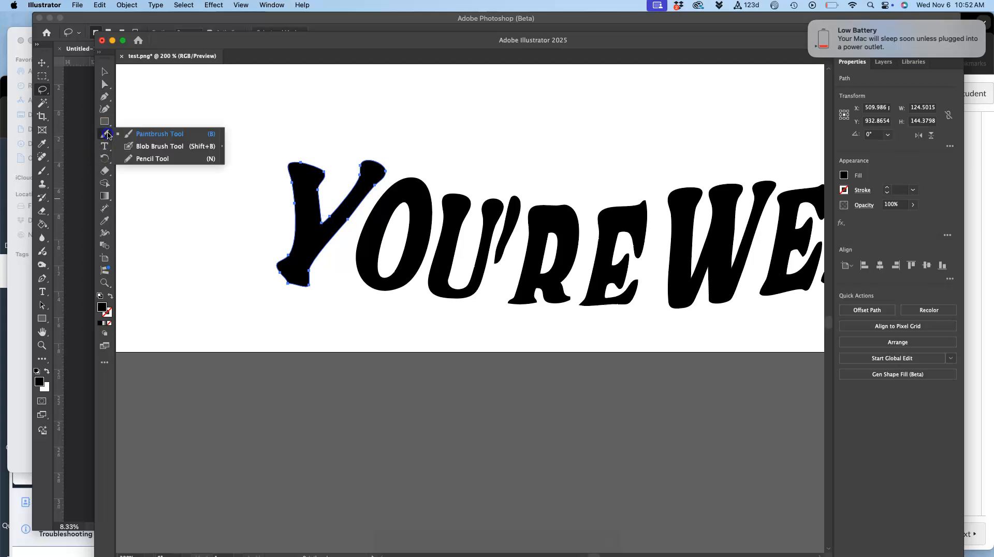
click(151, 156)
double_click(105, 134)
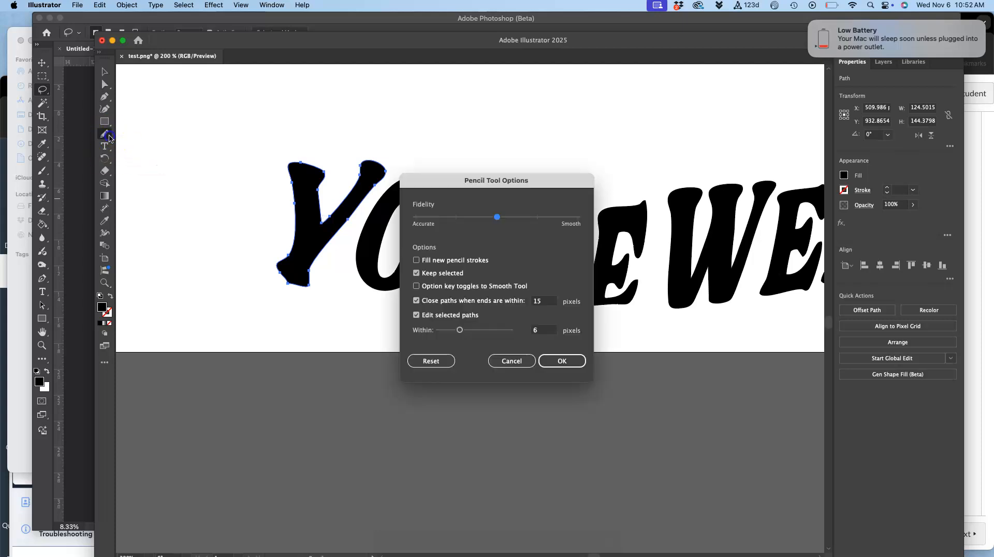
drag(497, 217, 538, 216)
click(571, 362)
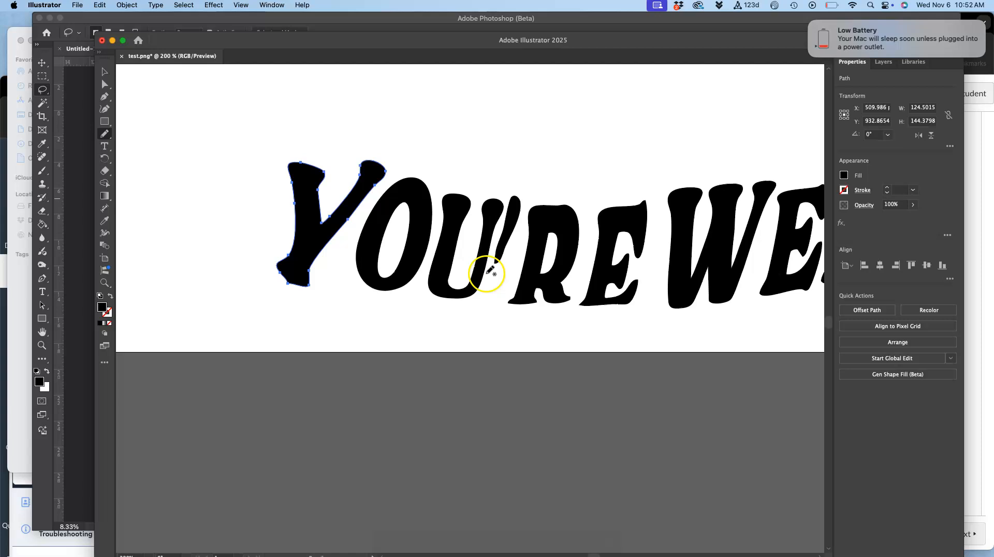
- Redraw rough edges of the Y with the Pencil tool, and shorten the apostrophe by drawing a rounded lower tip
key(super+equal)
key(super+equal)
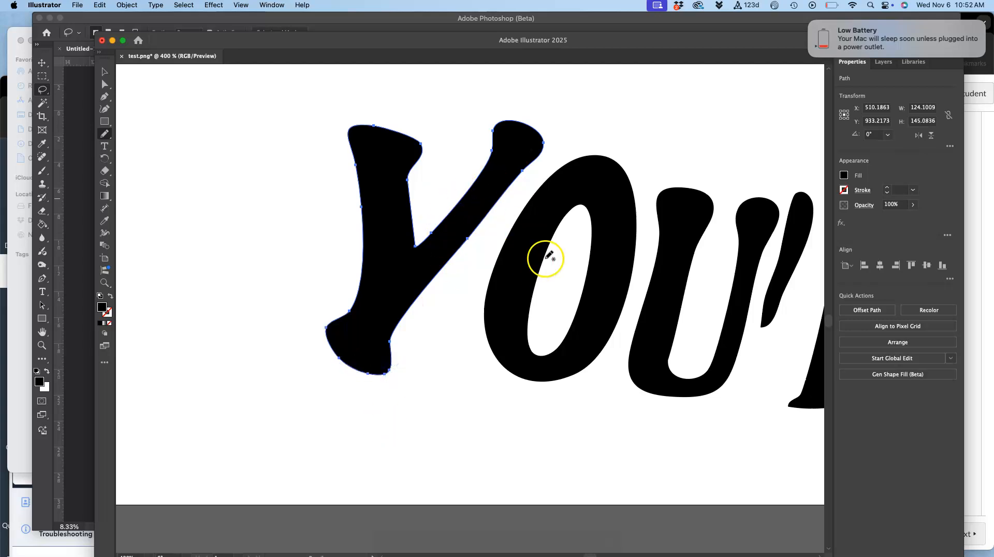
drag(544, 246, 503, 248)
scroll(503, 248, right, 5)
click(568, 248)
click(555, 253)
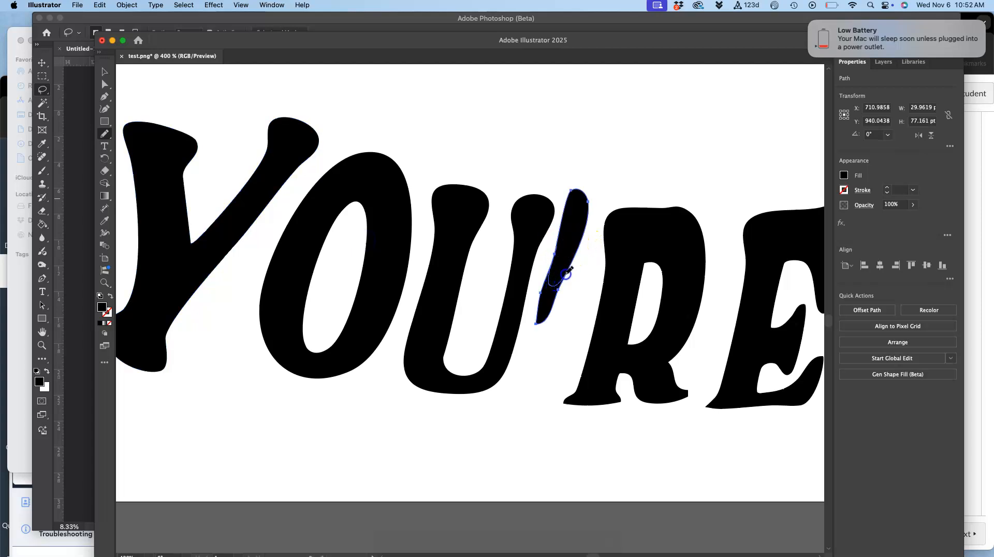
drag(567, 273, 569, 271)
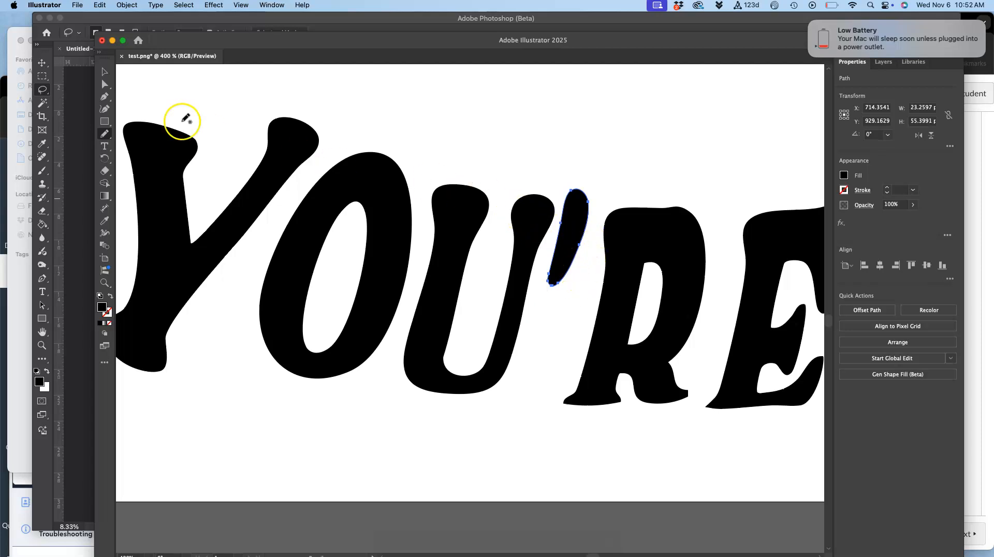
- Use Direct Selection to move the shortened apostrophe up and right, and nudge the R of "YOU'RE" slightly up and right
click(105, 84)
drag(579, 228, 590, 211)
click(621, 341)
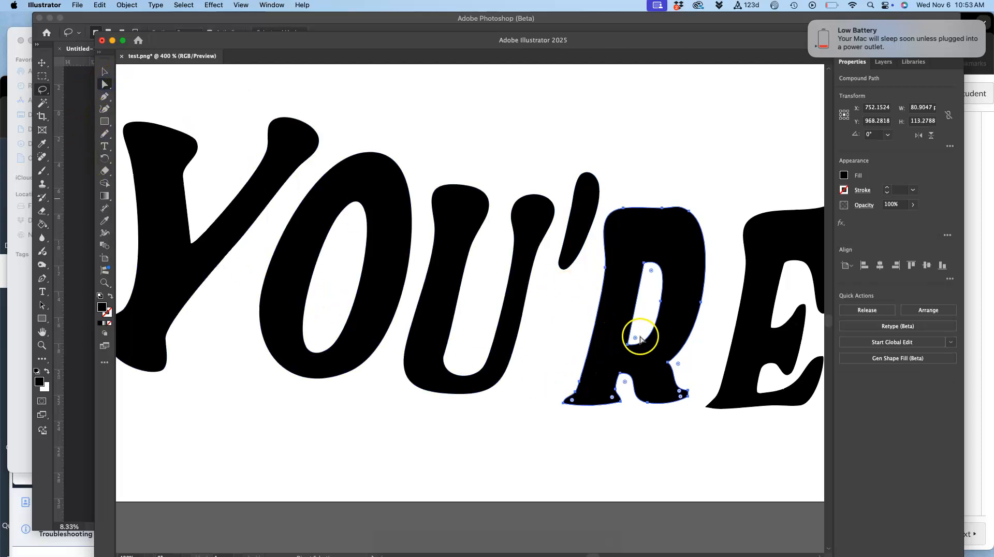
mouse_move(636, 337)
mouse_down()
mouse_move(638, 330)
mouse_move(633, 337)
mouse_up()
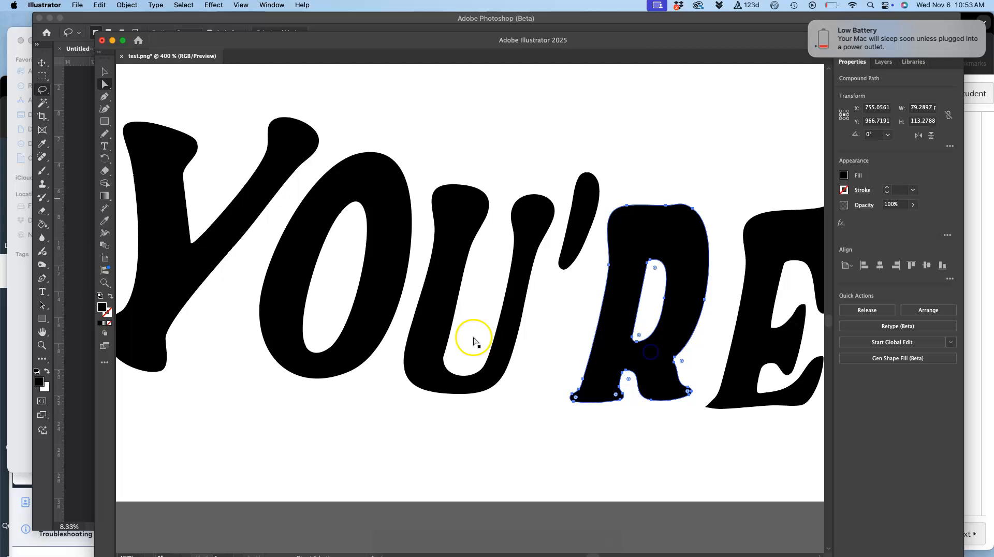
- Redraw the R with the Pencil tool, giving it a shorter, rounder counter and a taller notch between its legs
click(105, 135)
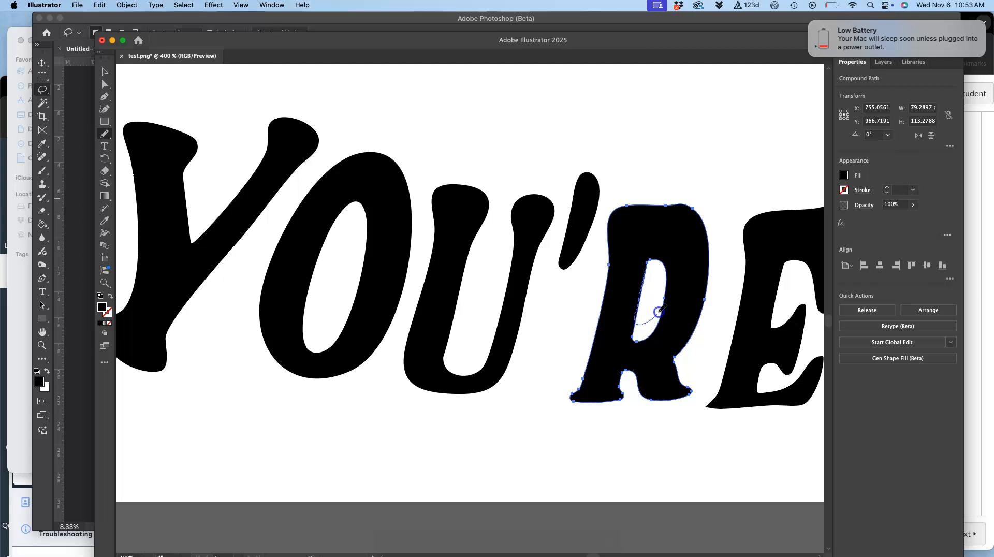
drag(665, 290, 665, 282)
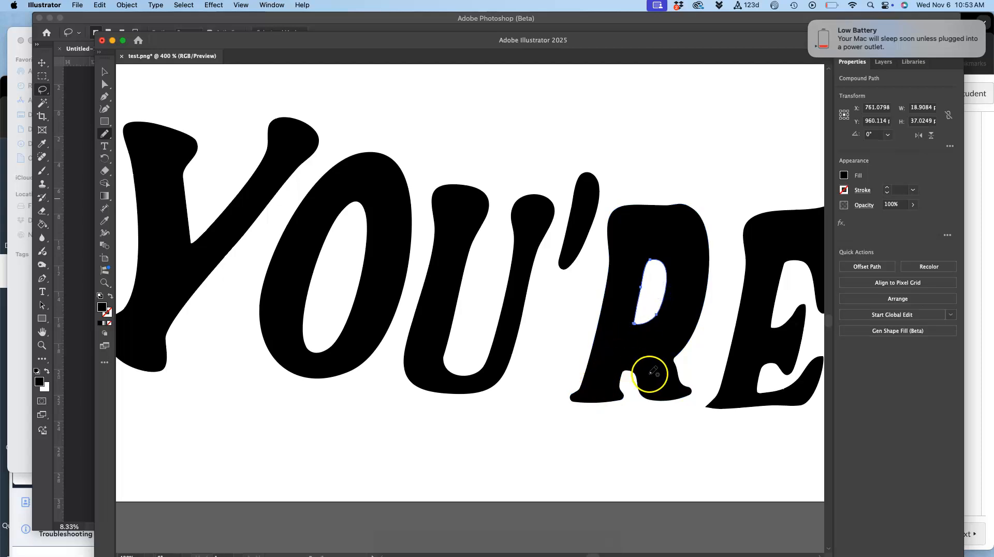
super+click(634, 351)
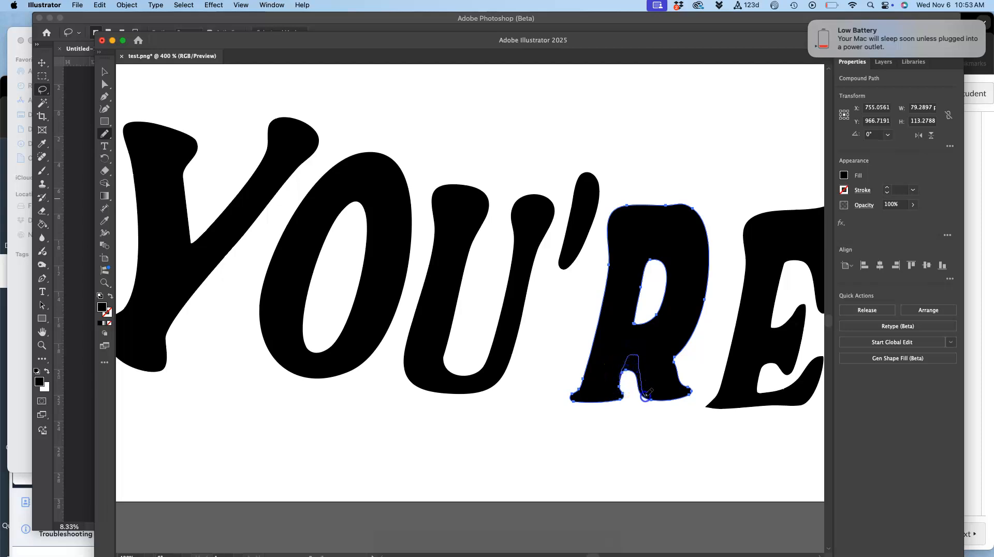
drag(646, 397, 647, 399)
key(space)
drag(717, 328, 604, 316)
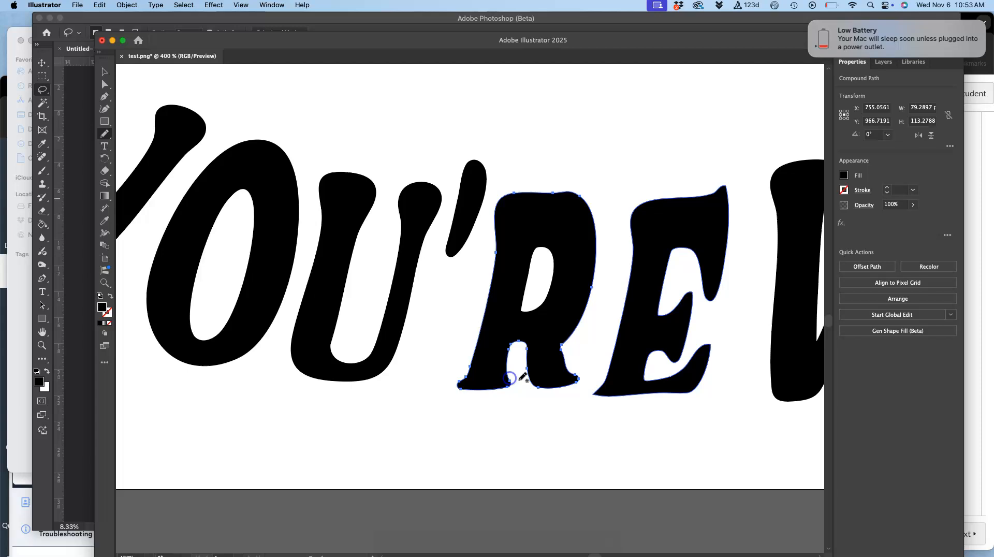
key(super+z)
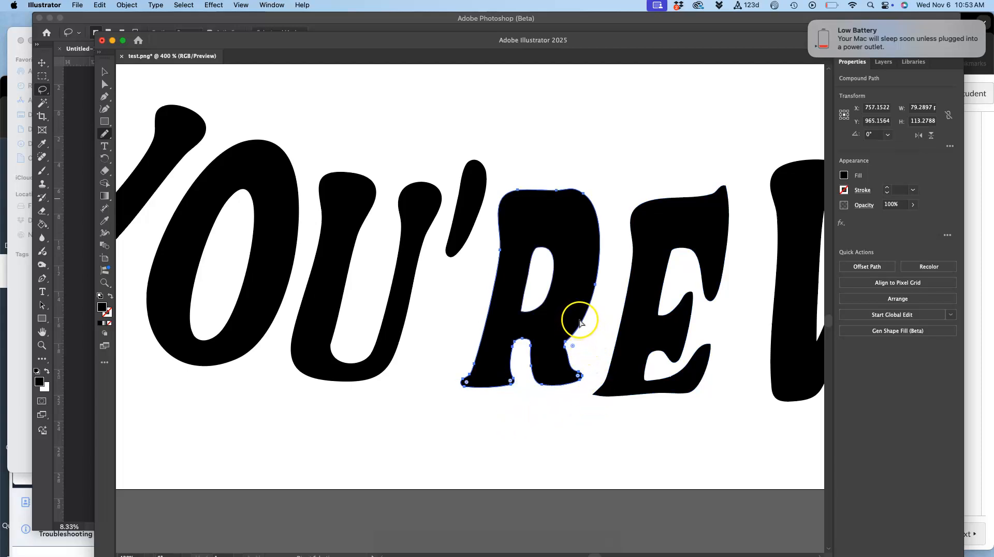
key(super+shift+z)
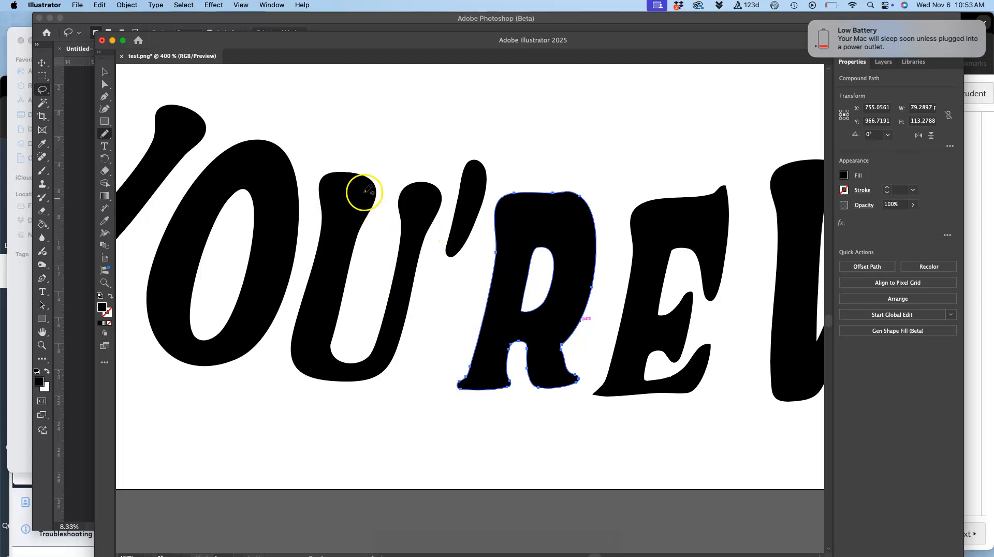
- Deselect the lettering, review it whole, and close test.png in Illustrator without saving the changes
click(104, 84)
click(295, 117)
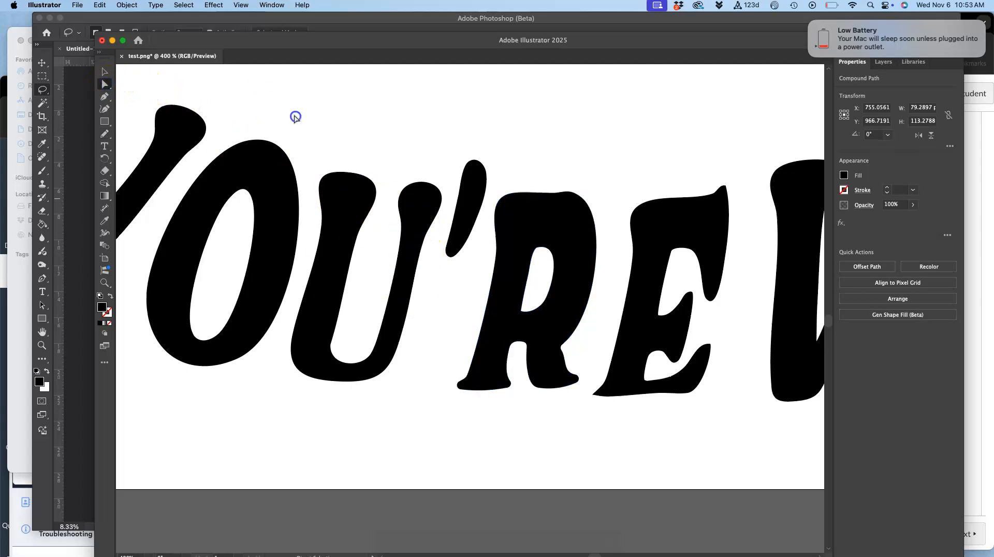
key(super+minus)
key(super+minus)
key(super+minus)
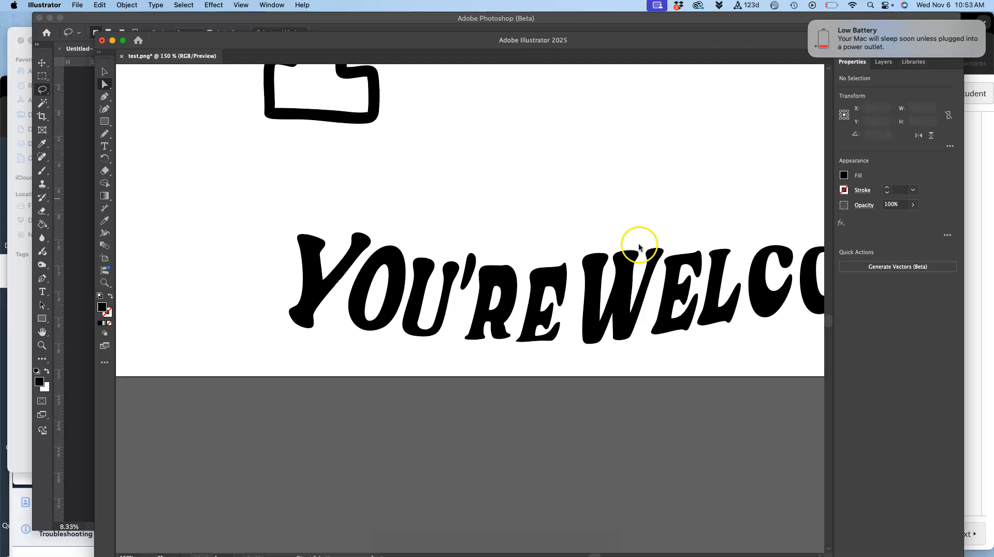
scroll(638, 248, right, 5)
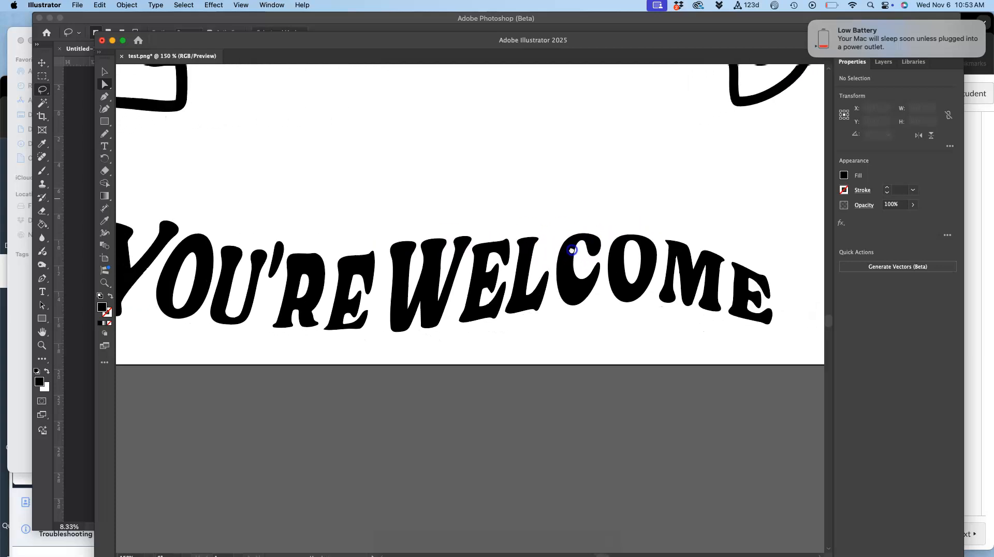
key(super+minus)
key(super+minus)
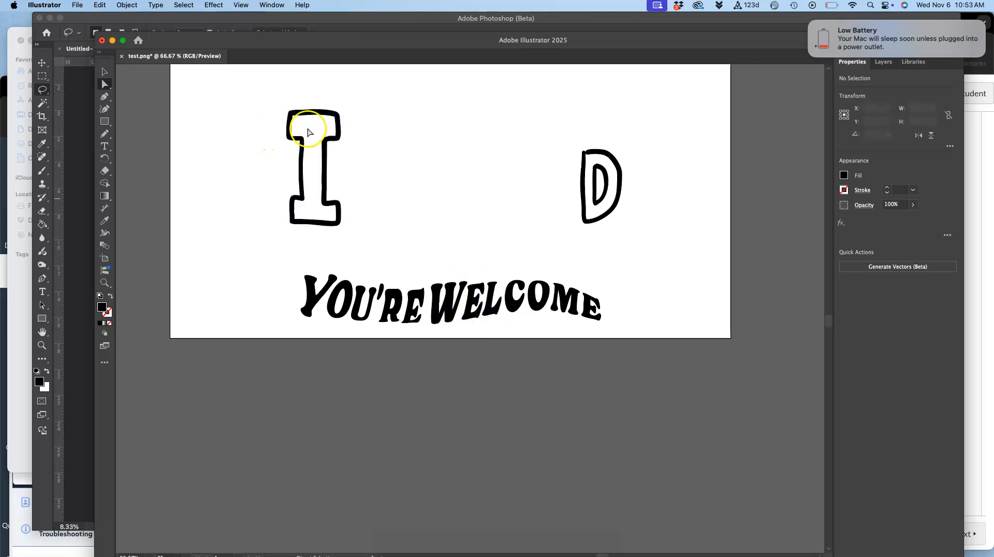
click(102, 41)
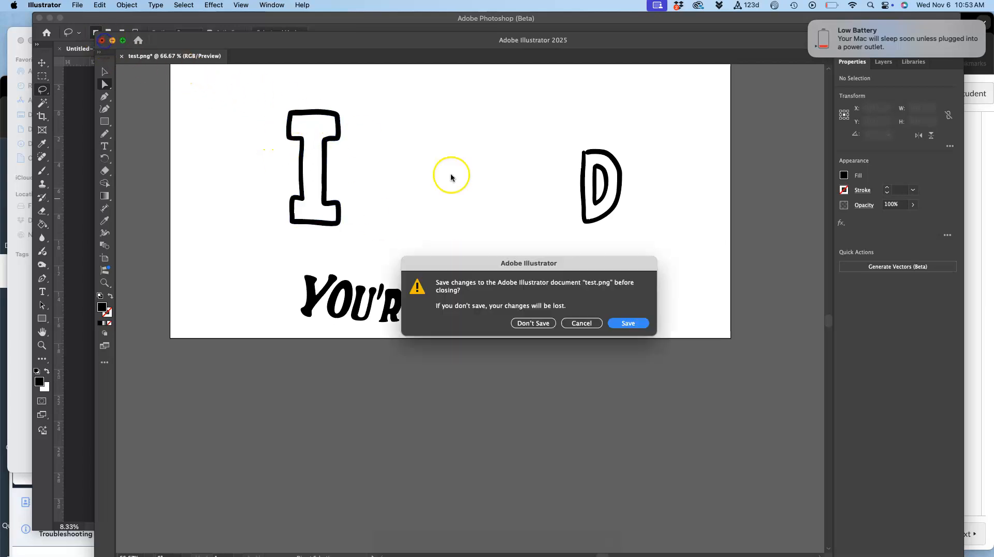
click(533, 323)
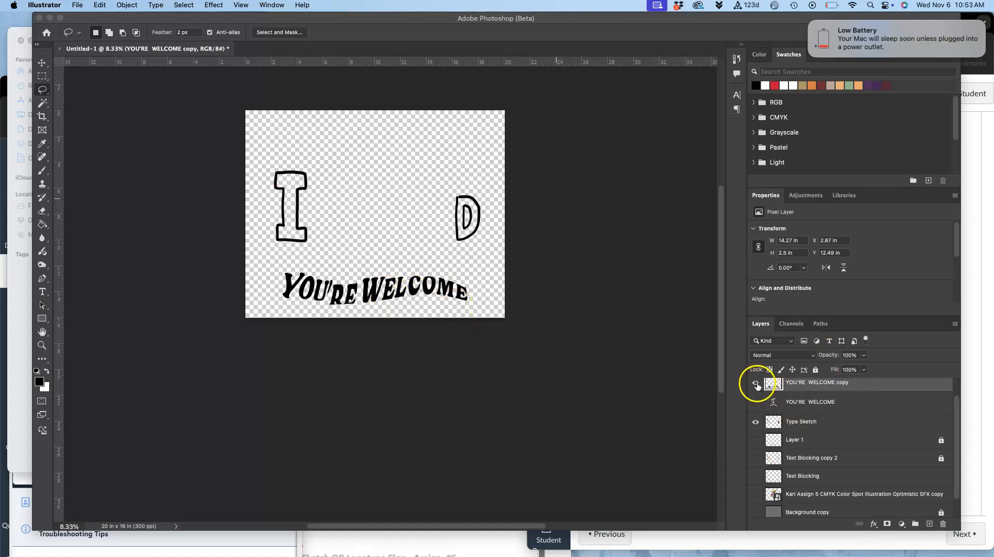
- In Photoshop, hide the YOU'RE WELCOME copy layer and show the color spot illustration, Text Blocking and Layer 1 layers
click(755, 383)
click(756, 384)
scroll(797, 440, down, 2)
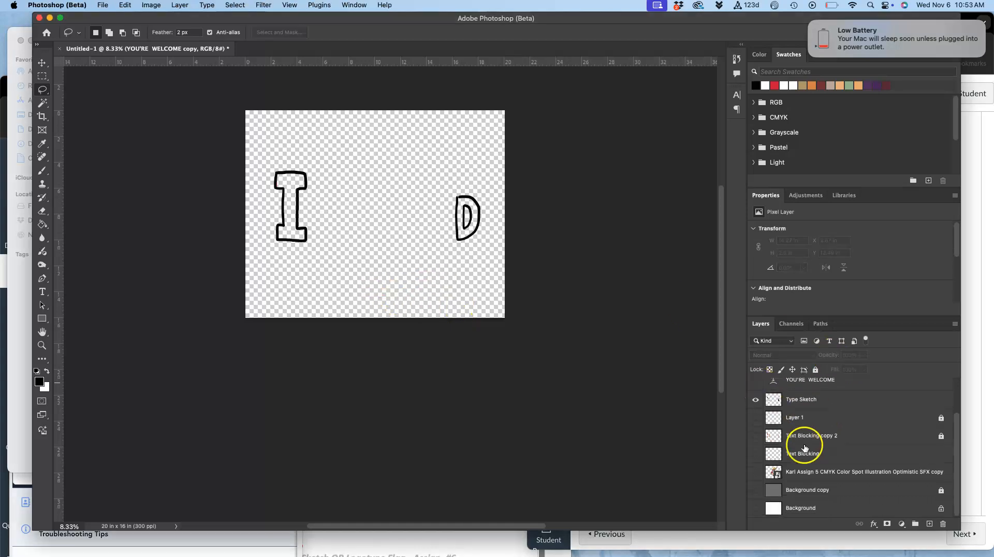
click(755, 472)
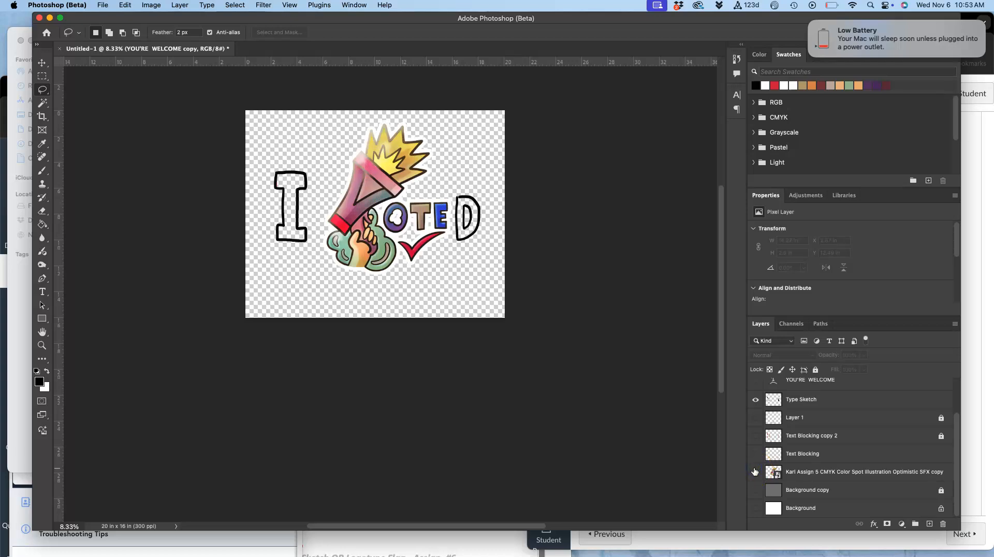
click(754, 454)
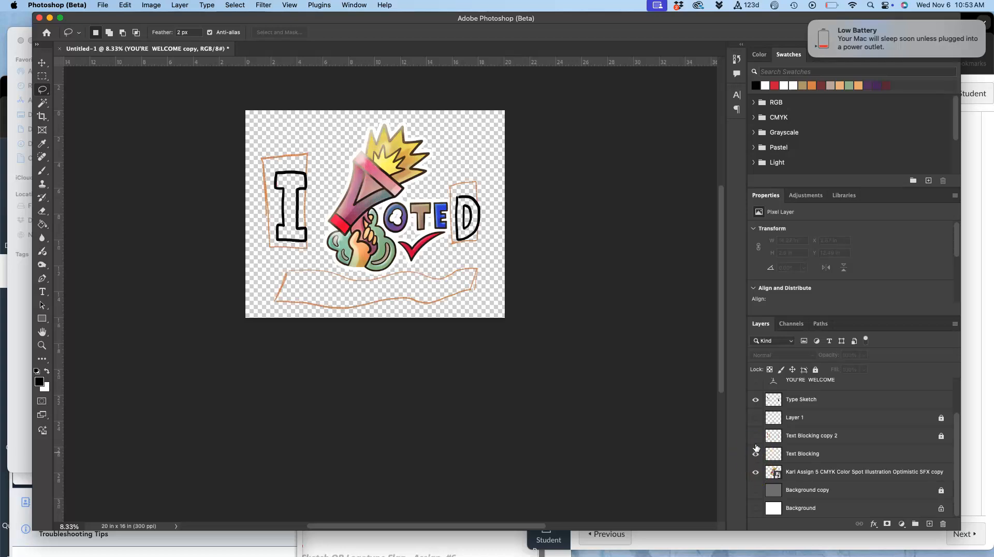
click(756, 436)
click(755, 437)
click(756, 418)
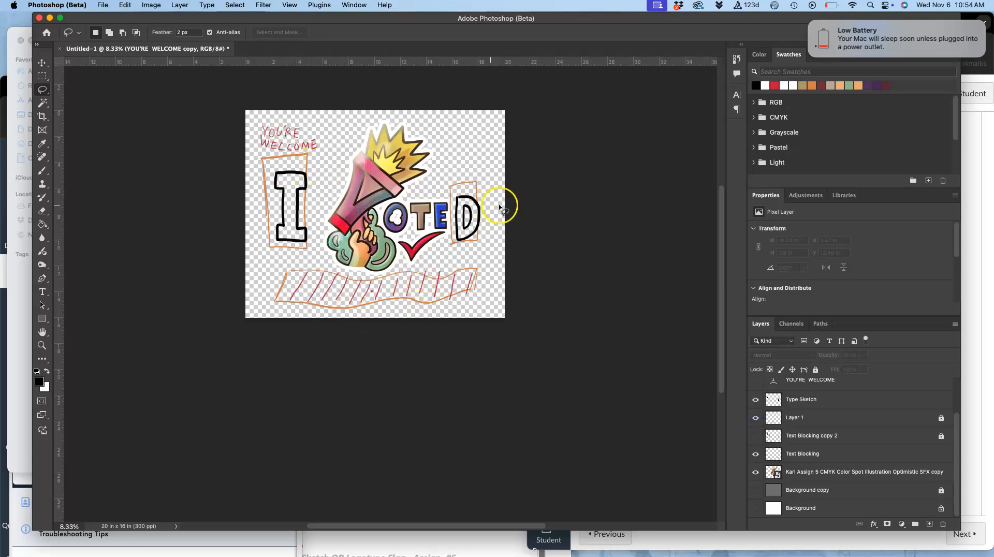
- Show the Background copy and Background layers behind the artwork
click(103, 5)
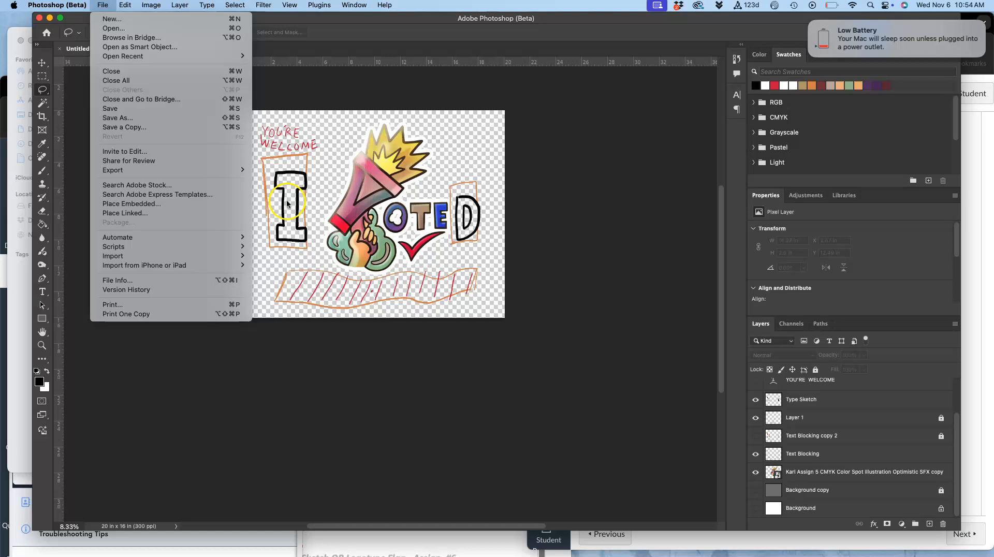
click(221, 109)
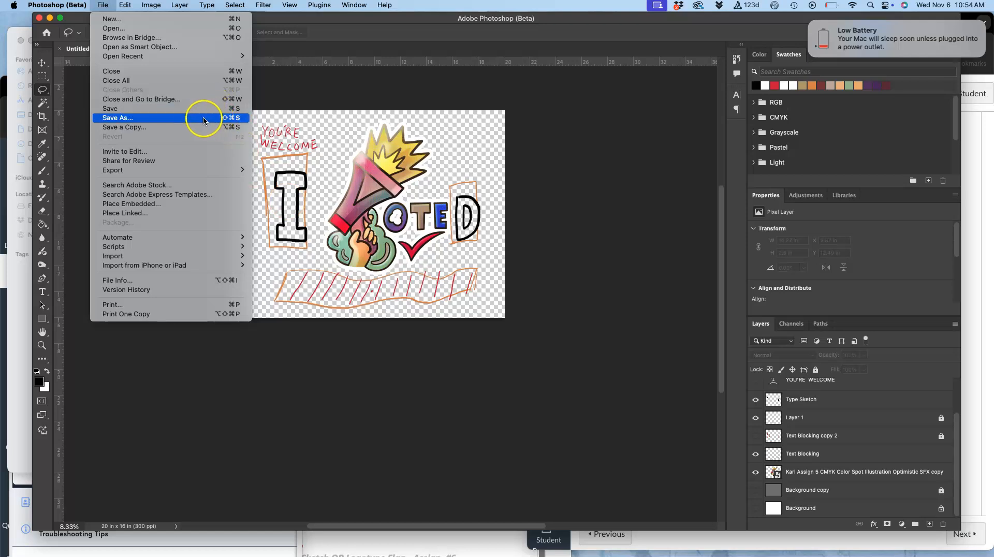
click(750, 432)
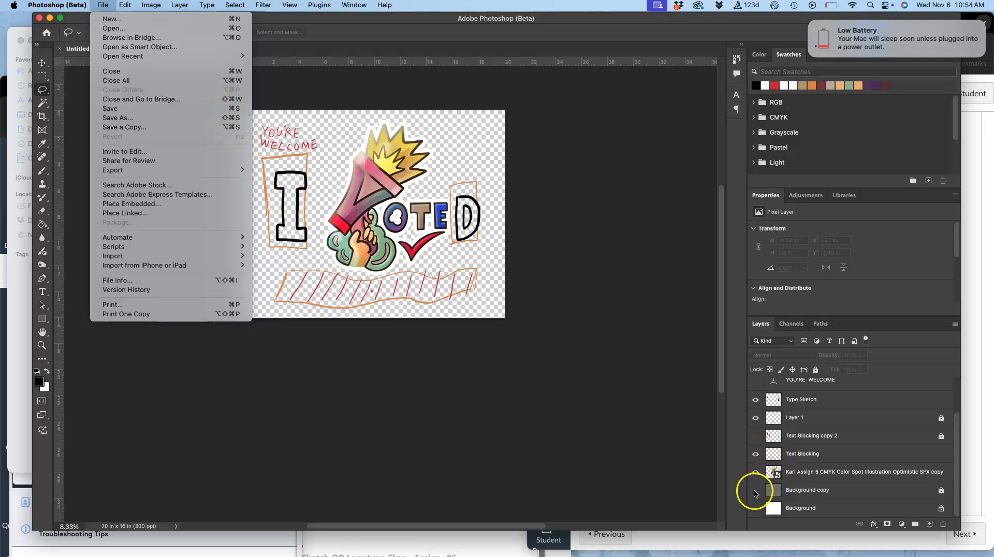
click(754, 491)
click(755, 491)
click(755, 511)
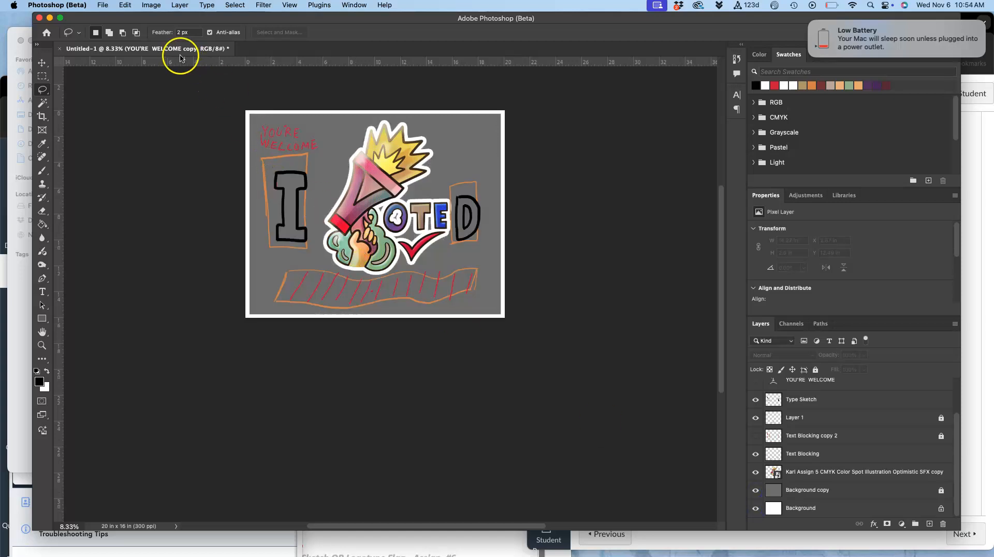
- Save the document to the Desktop in Photoshop format, naming it FA24-1, the student's name, and "Assign #6 Text Design"
click(104, 6)
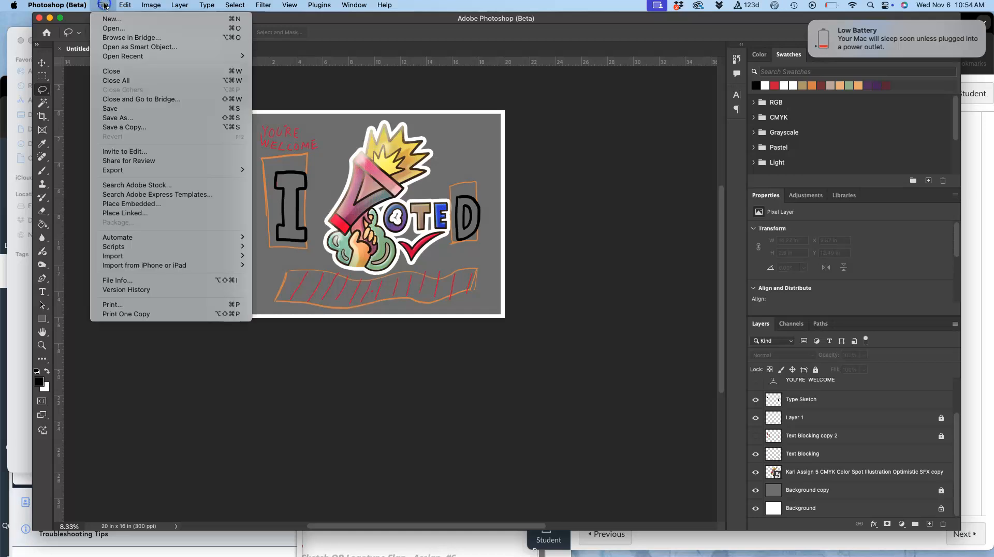
click(136, 121)
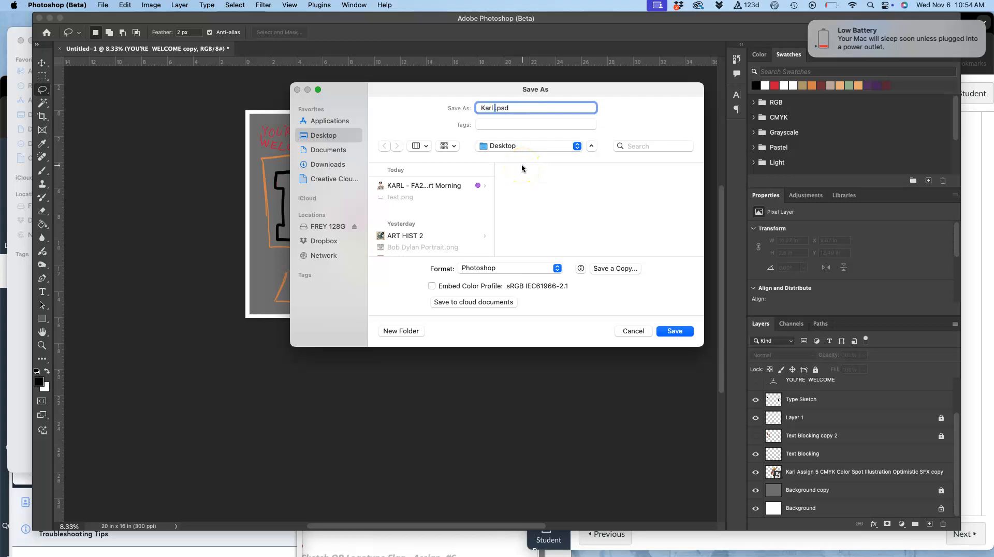
text(Karl Assign #6 Text)
text(Design)
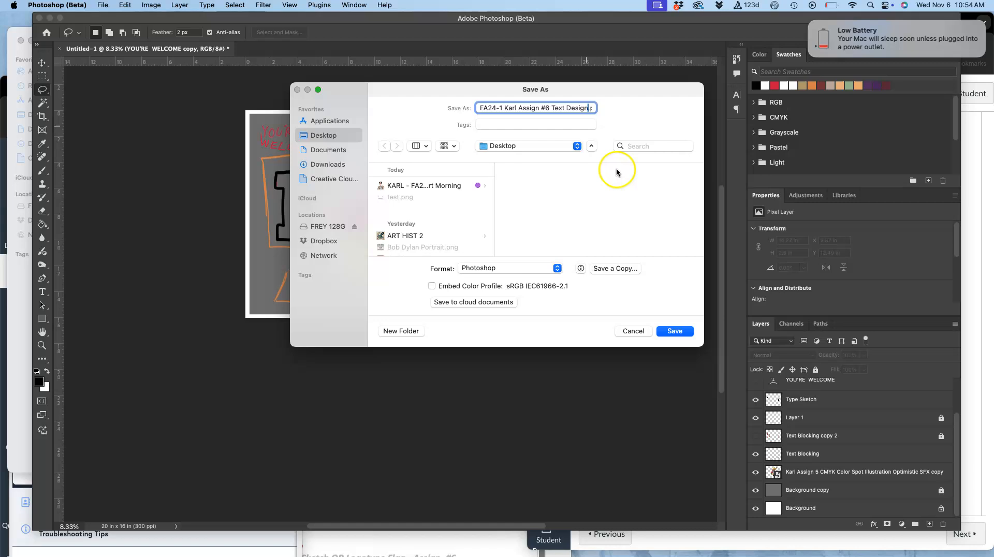
click(675, 330)
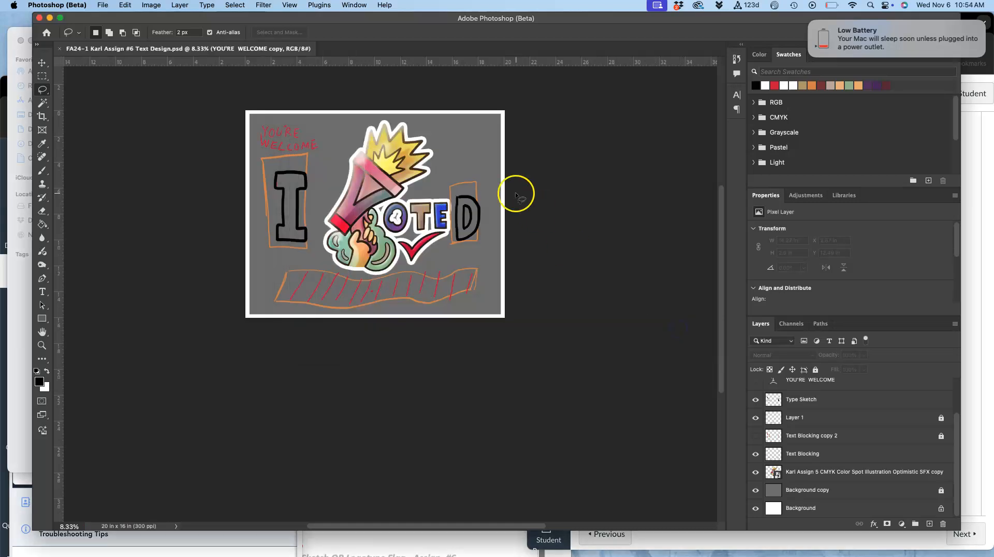
- Save a JPEG copy of the text design to the Desktop at quality 10, Maximum, Baseline ("Standard")
click(103, 5)
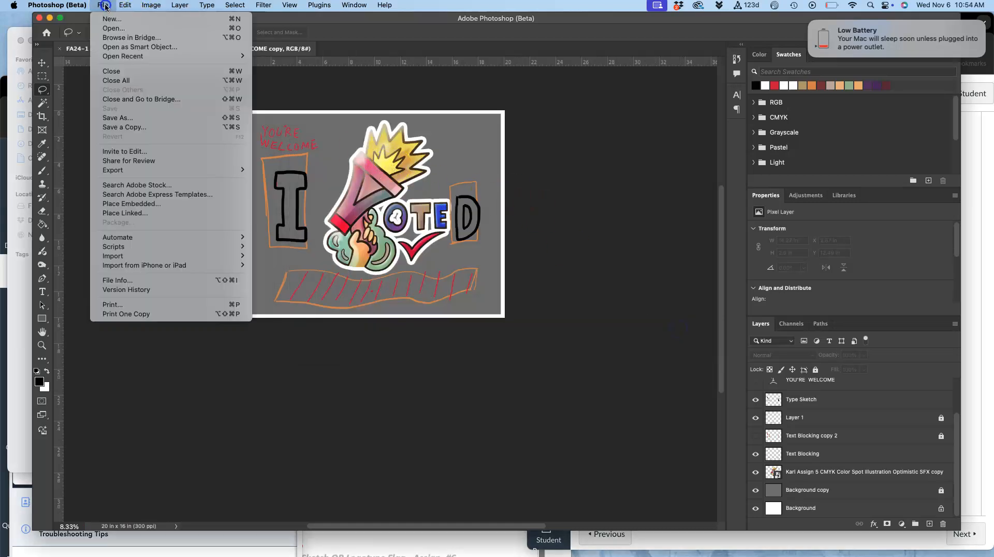
click(128, 127)
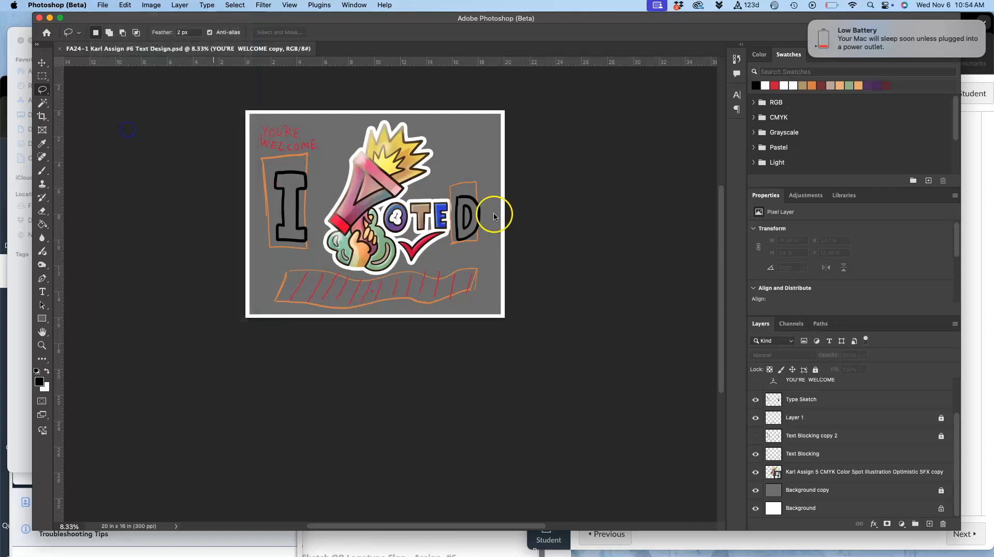
click(505, 223)
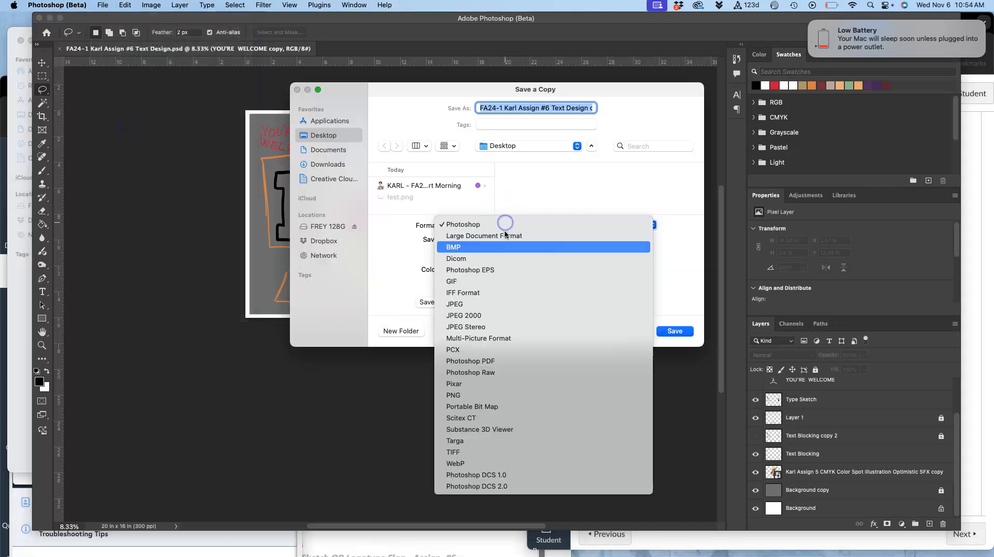
click(497, 305)
click(671, 331)
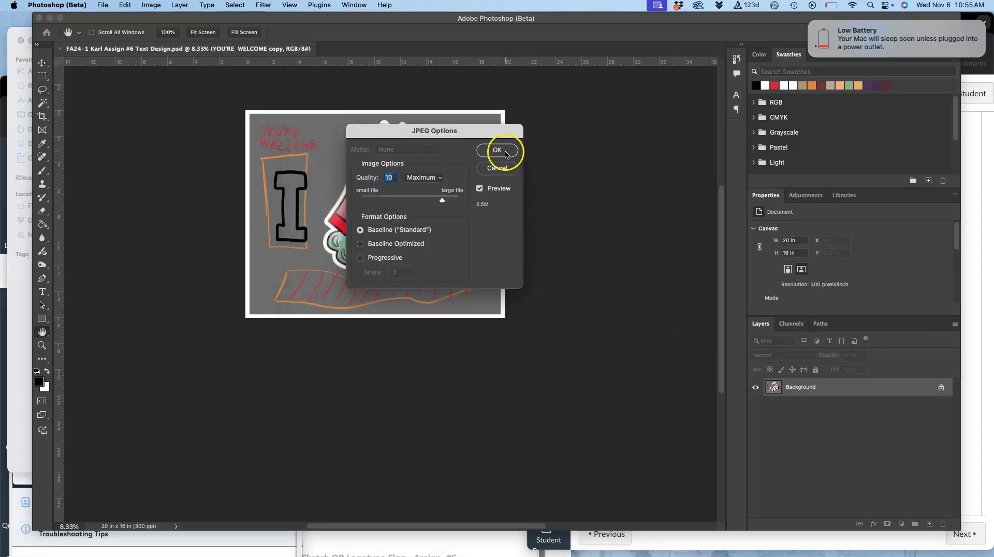
click(505, 154)
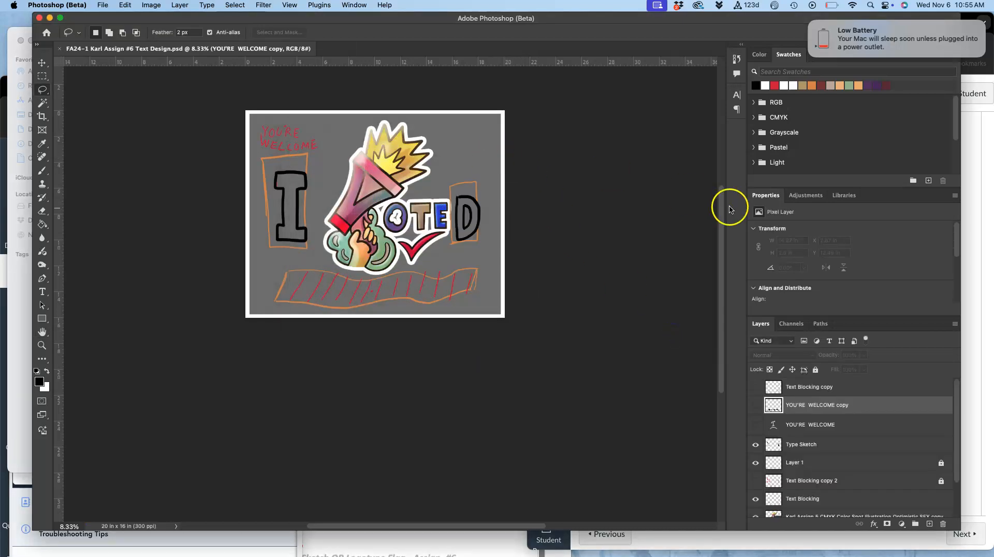
- Switch to Chrome, find the REQUIREMENT #1 Text Blocking Sketch reply in the assignment discussion, and open it for editing
click(977, 193)
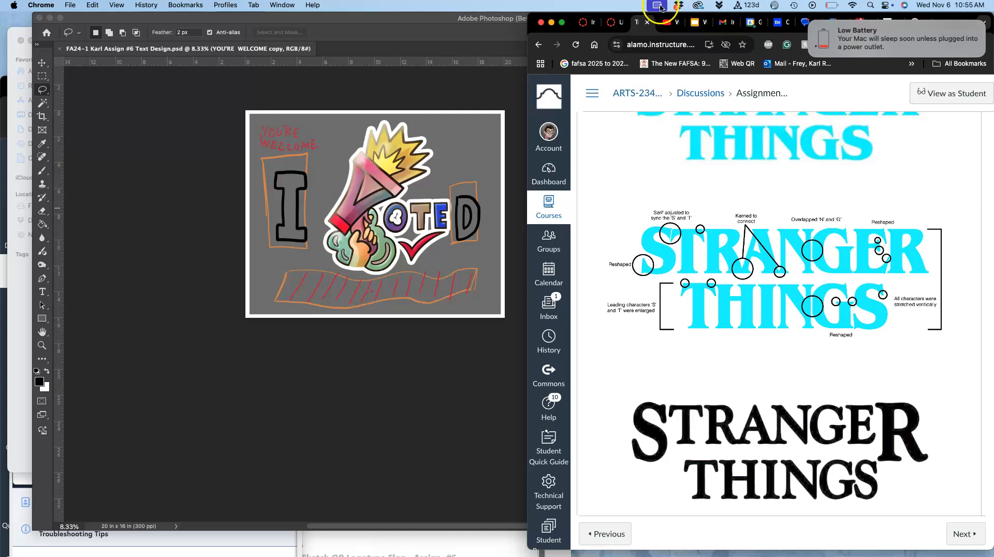
click(616, 23)
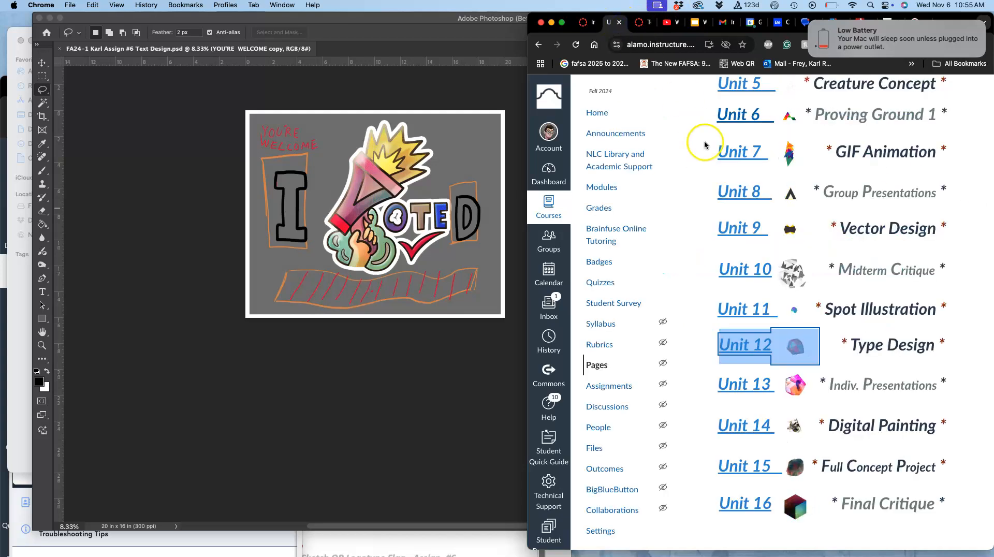
click(644, 23)
scroll(847, 312, down, 20)
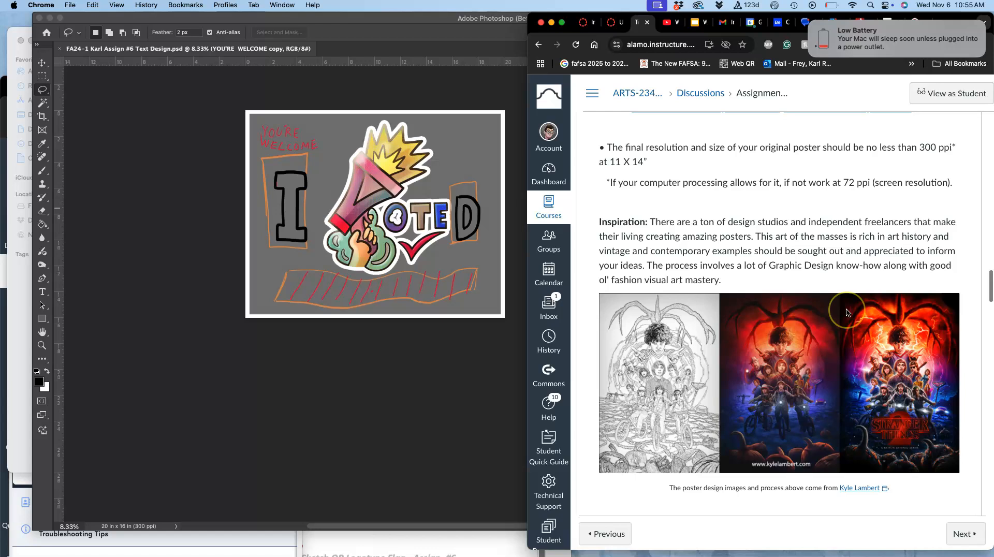
scroll(838, 309, up, 5)
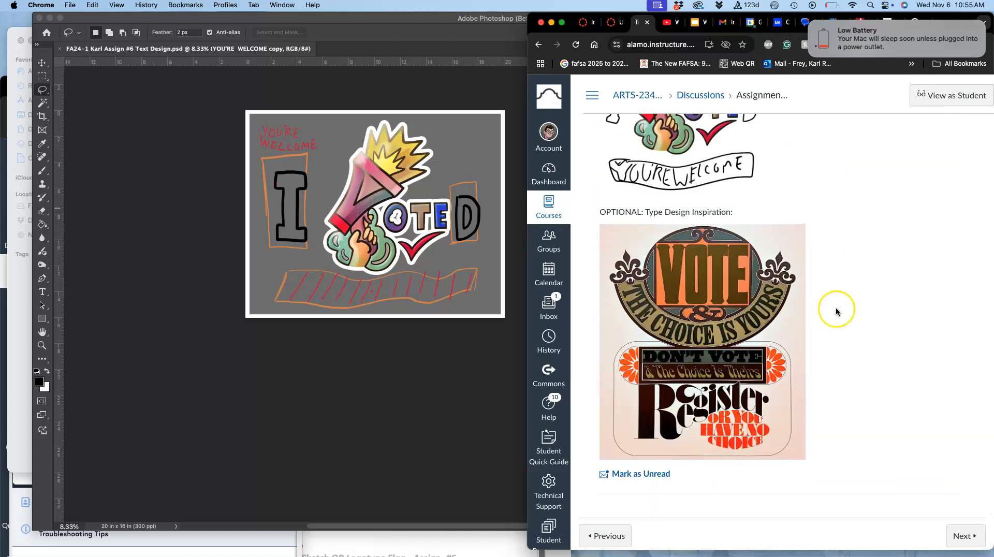
scroll(741, 257, up, 2)
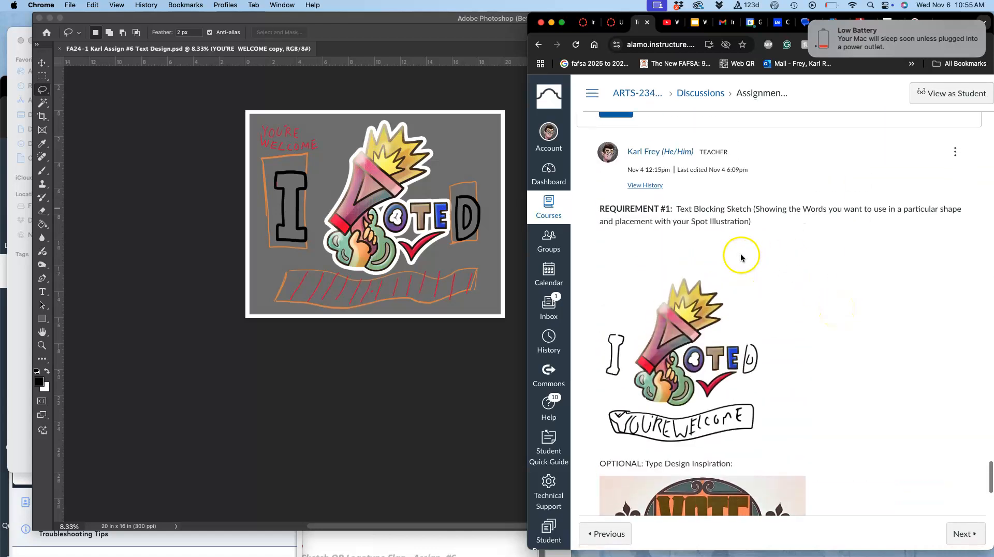
click(955, 153)
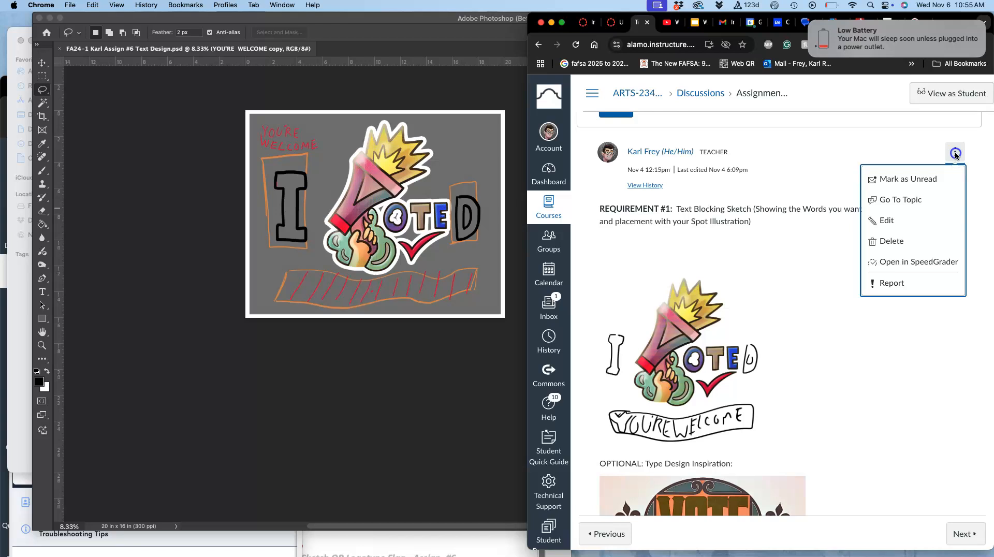
click(890, 220)
click(790, 407)
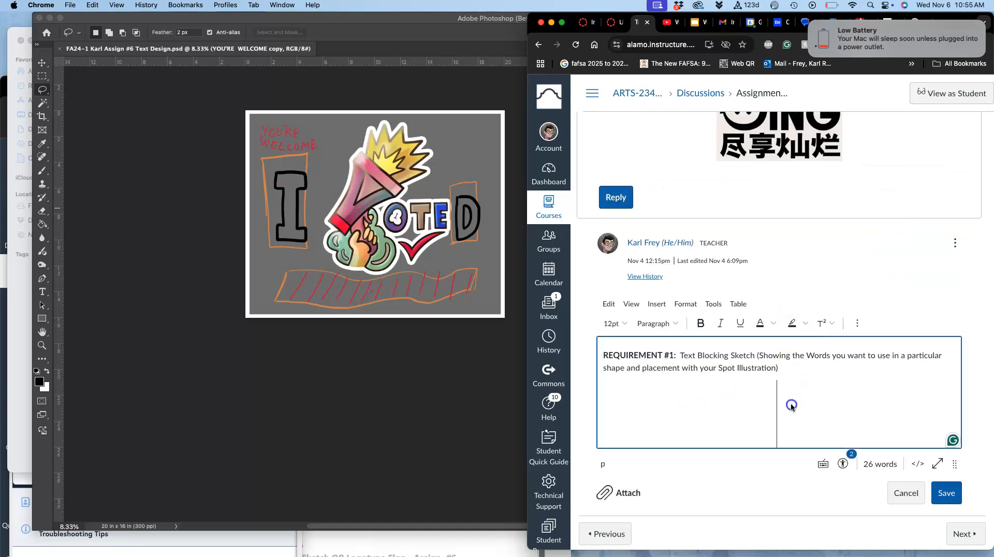
key(super+v)
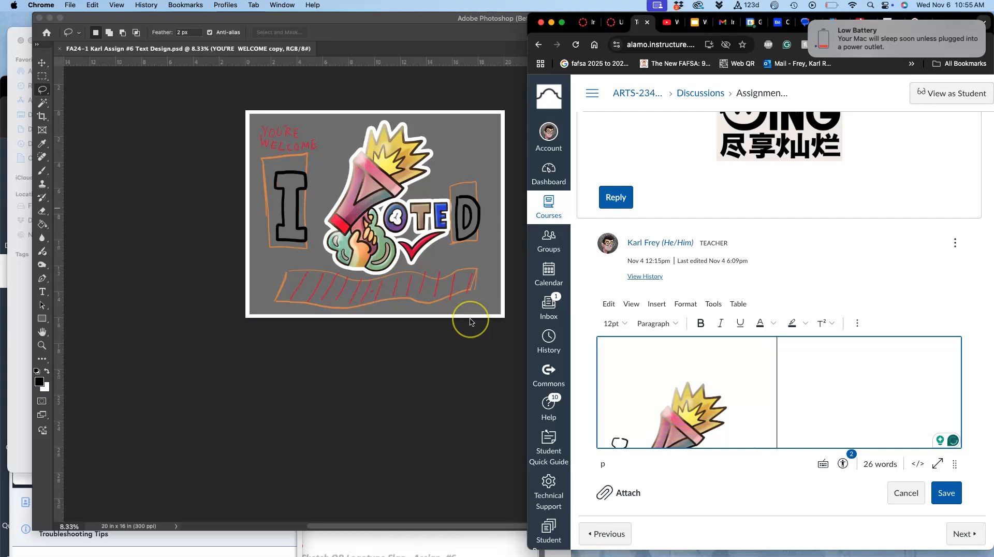
- On the desktop, move the text design PSD to an open area and tag it green only, and tag the JPEG copy orange
key(F11)
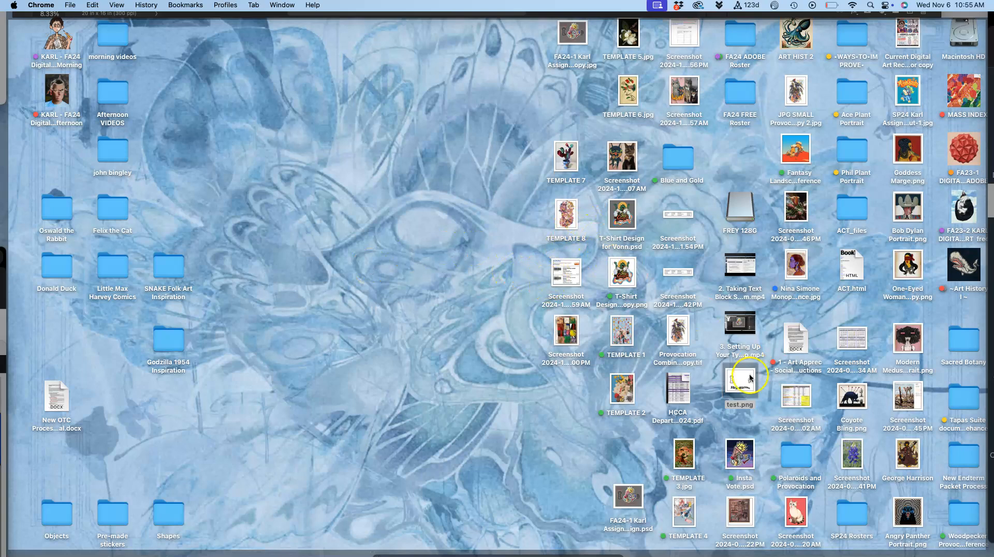
mouse_move(742, 387)
mouse_down()
mouse_move(725, 385)
mouse_move(736, 385)
mouse_up()
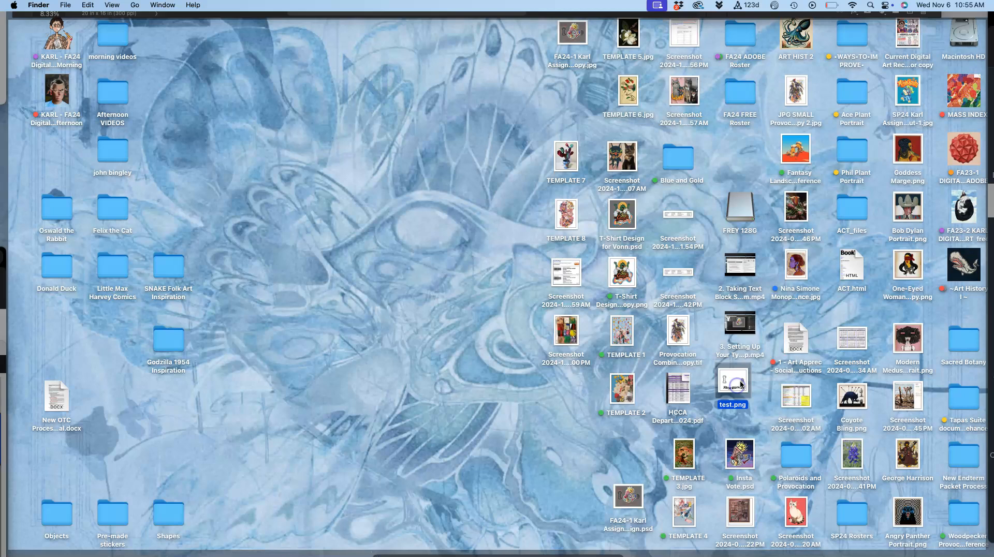
right_click(626, 500)
click(651, 500)
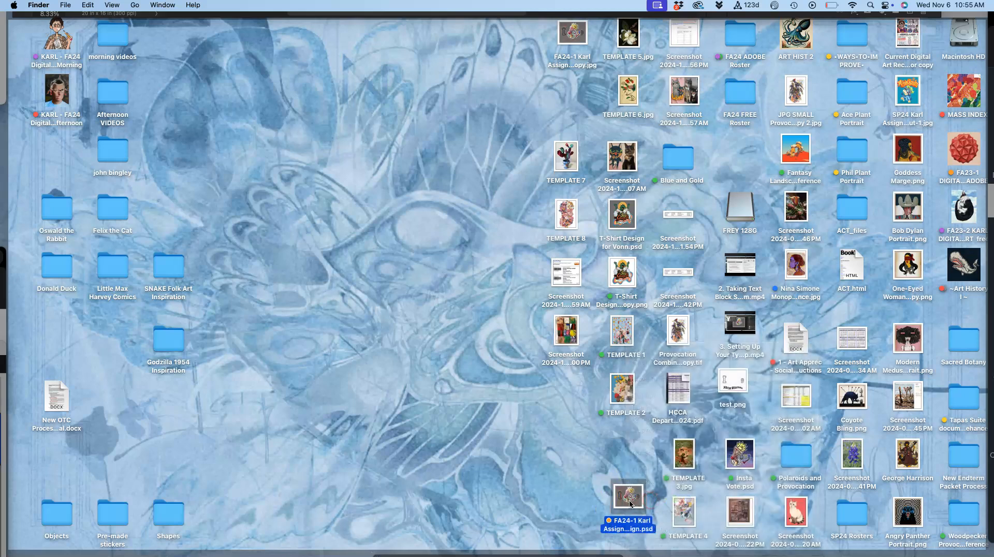
drag(628, 503, 318, 205)
right_click(318, 204)
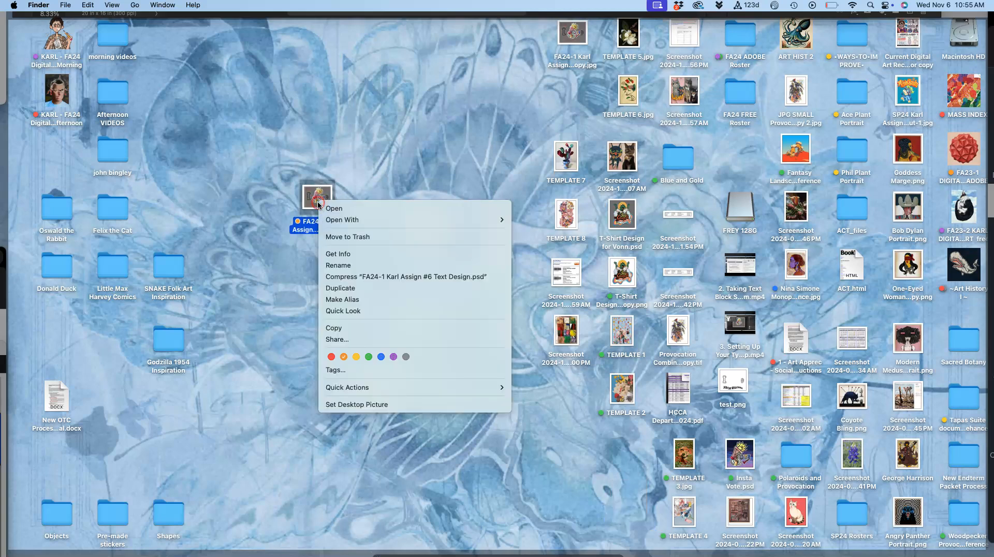
click(370, 357)
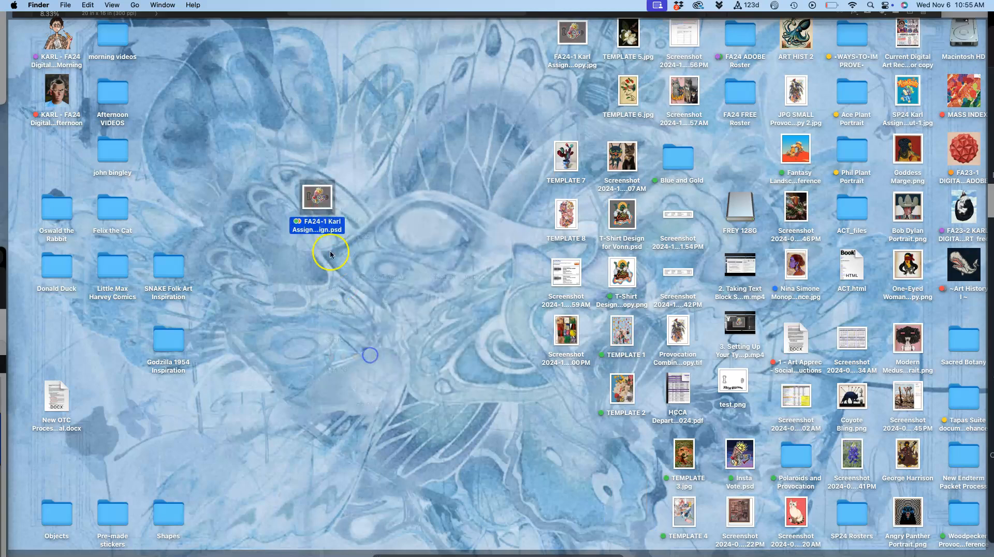
right_click(325, 216)
click(351, 374)
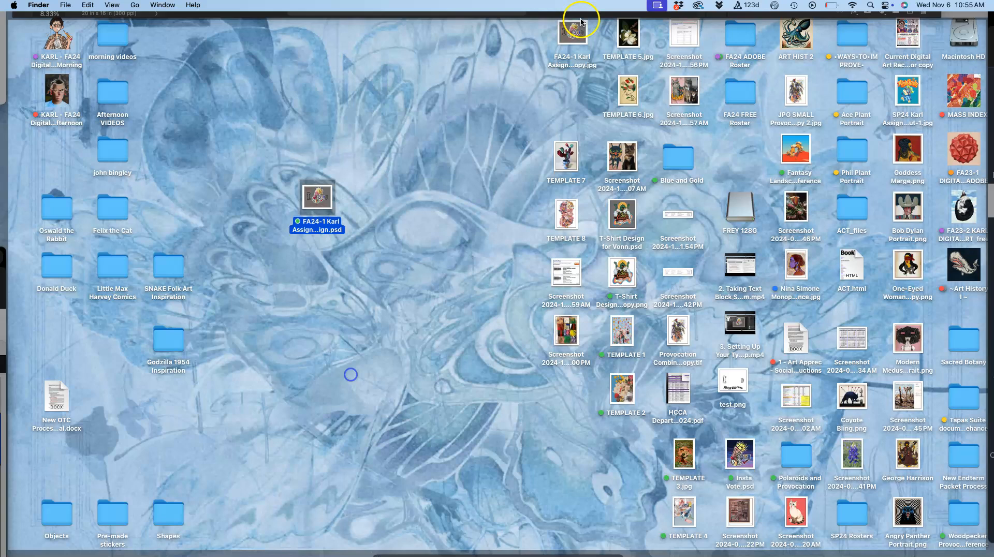
right_click(574, 56)
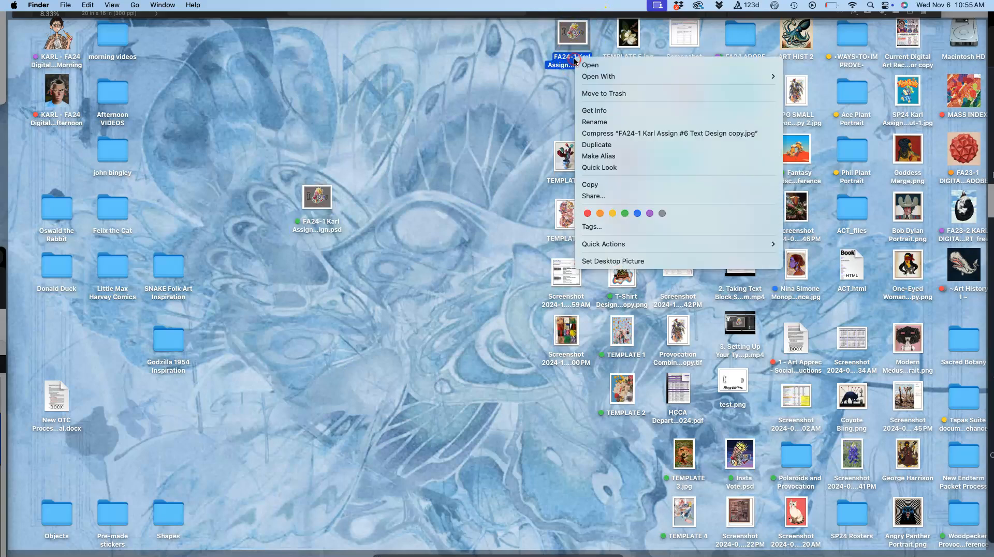
click(599, 213)
- Move the text design JPEG copy and PSD from the desktop into the Assign #6 folder inside the FA24 Digital Morning folder
double_click(59, 45)
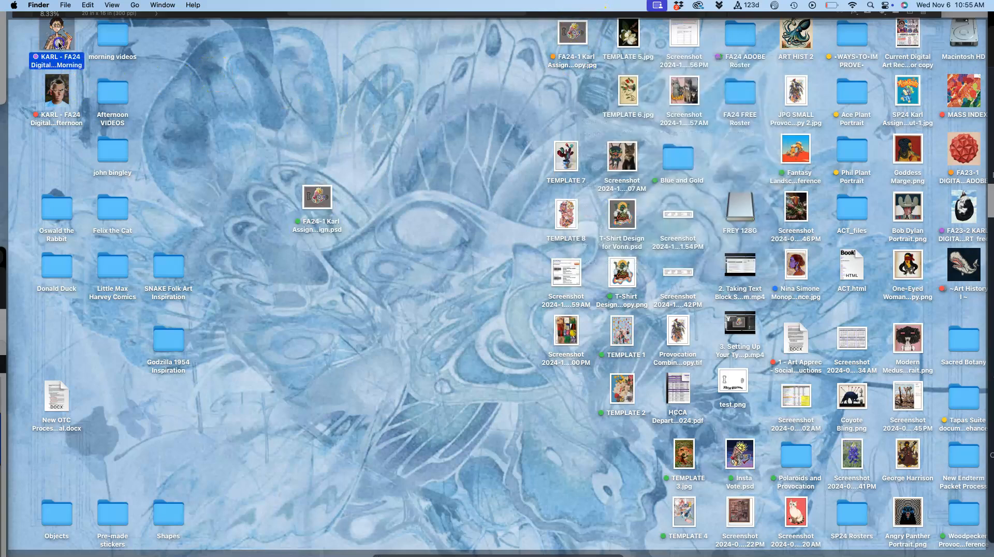
right_click(590, 148)
click(588, 136)
double_click(588, 136)
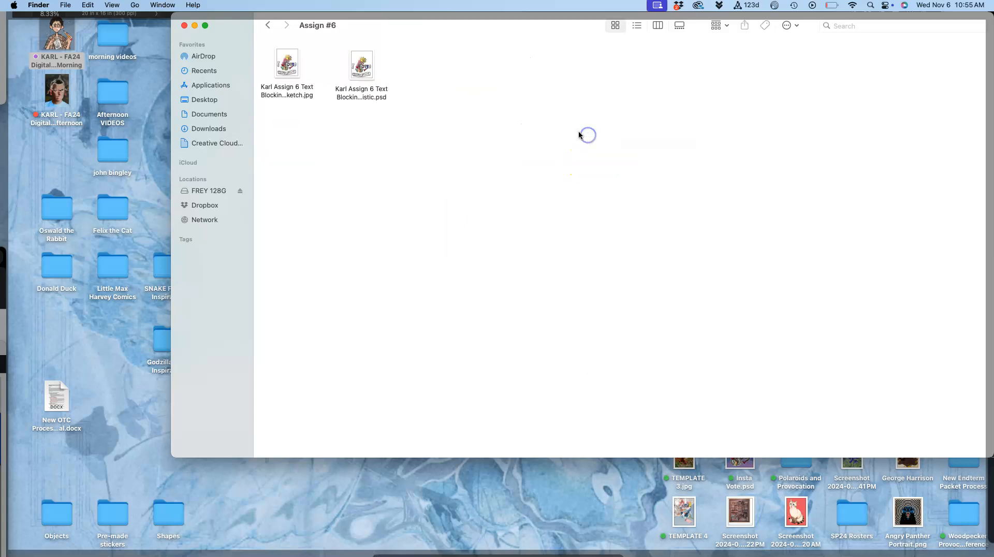
drag(459, 25, 433, 166)
drag(572, 32, 484, 173)
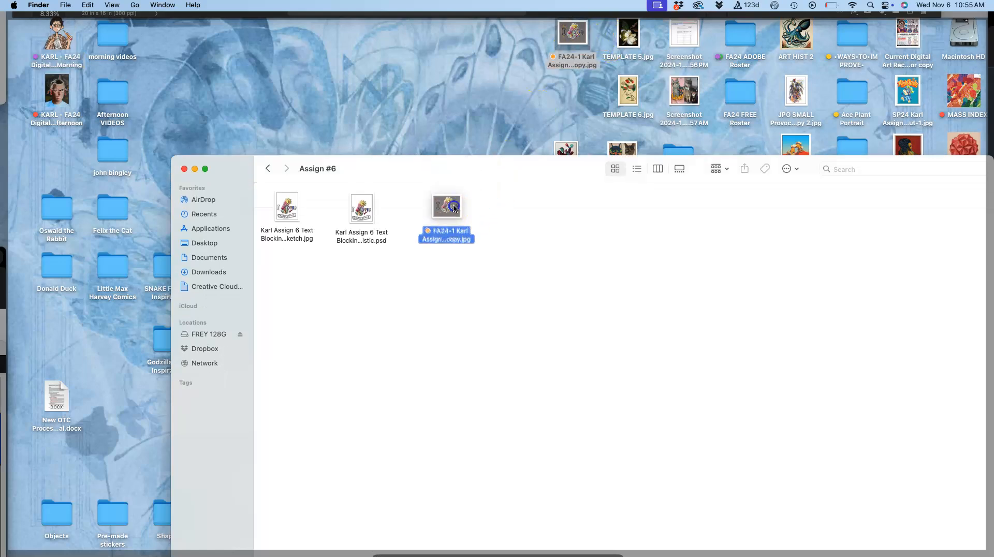
drag(411, 166, 706, 121)
drag(317, 197, 810, 165)
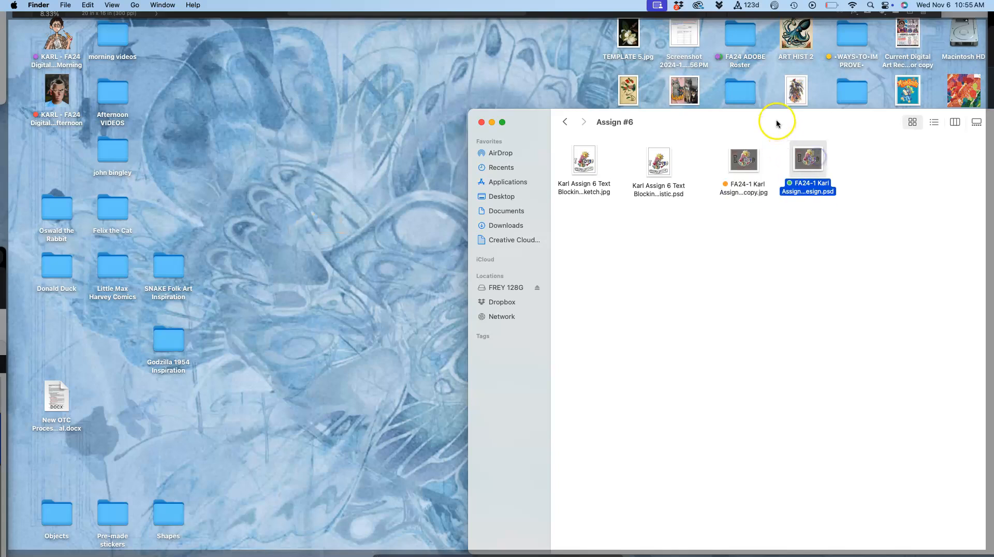
- Insert the text design JPEG copy from the Assign #6 folder into the Chrome discussion reply, directly below the text blocking sketch
double_click(636, 122)
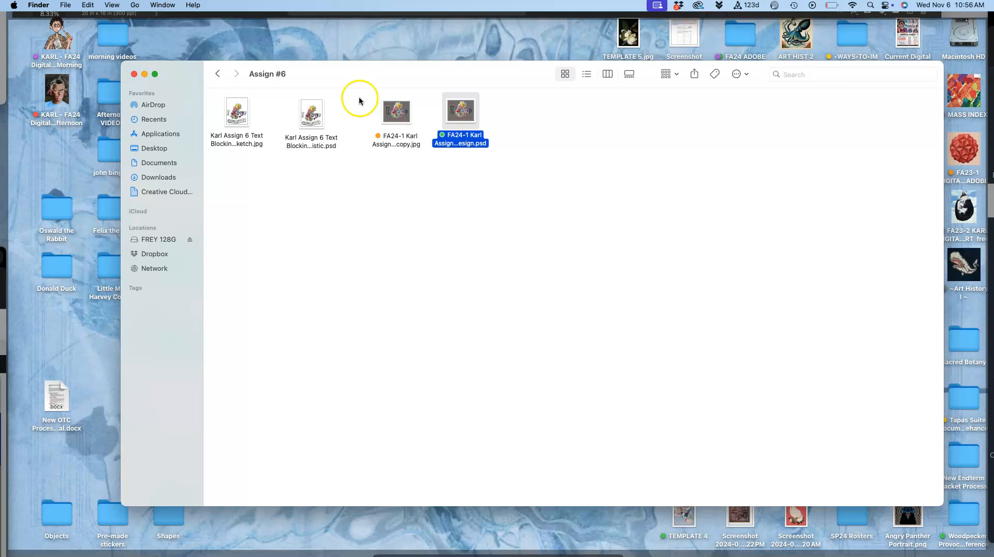
drag(393, 117, 949, 379)
scroll(832, 386, down, 3)
scroll(832, 386, up, 3)
scroll(832, 386, down, 8)
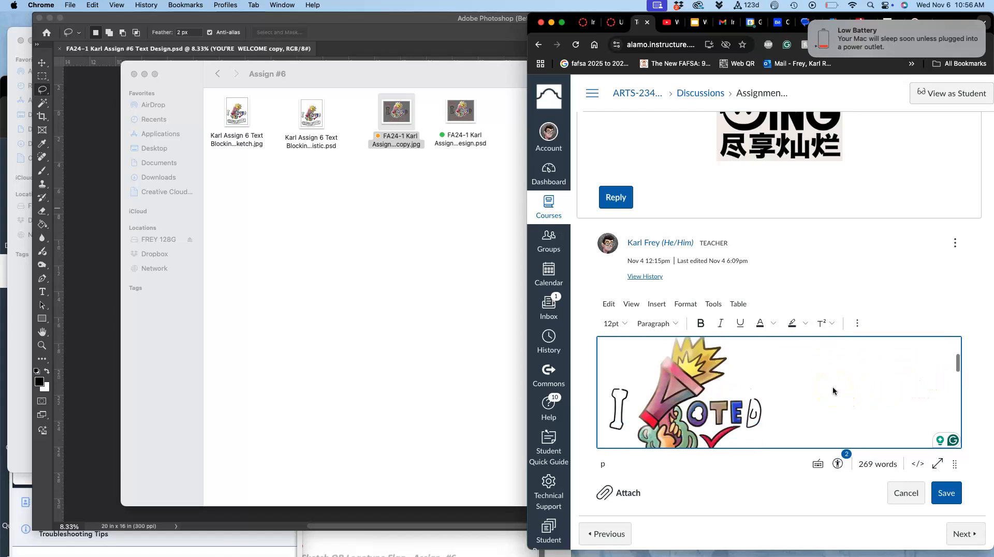
scroll(832, 386, up, 2)
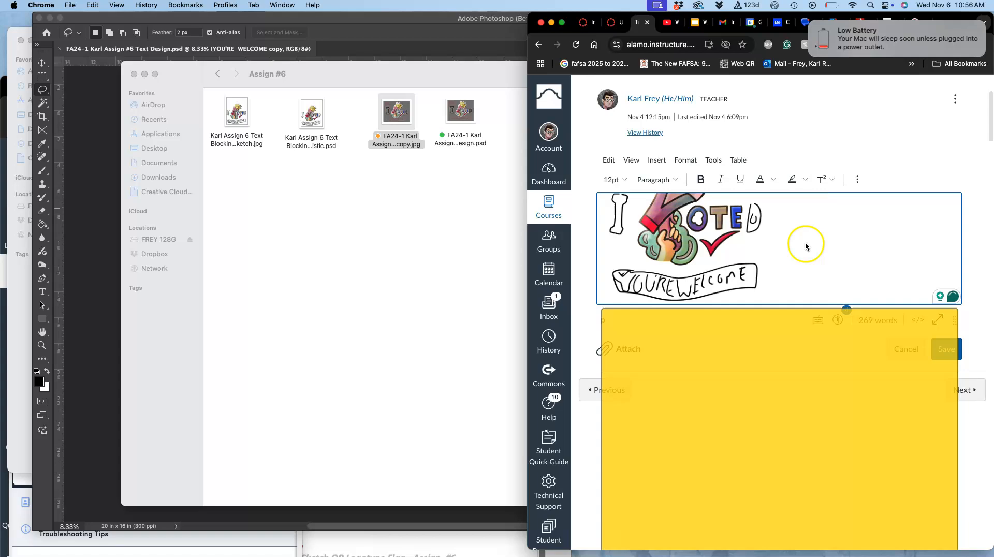
scroll(802, 238, down, 3)
click(802, 238)
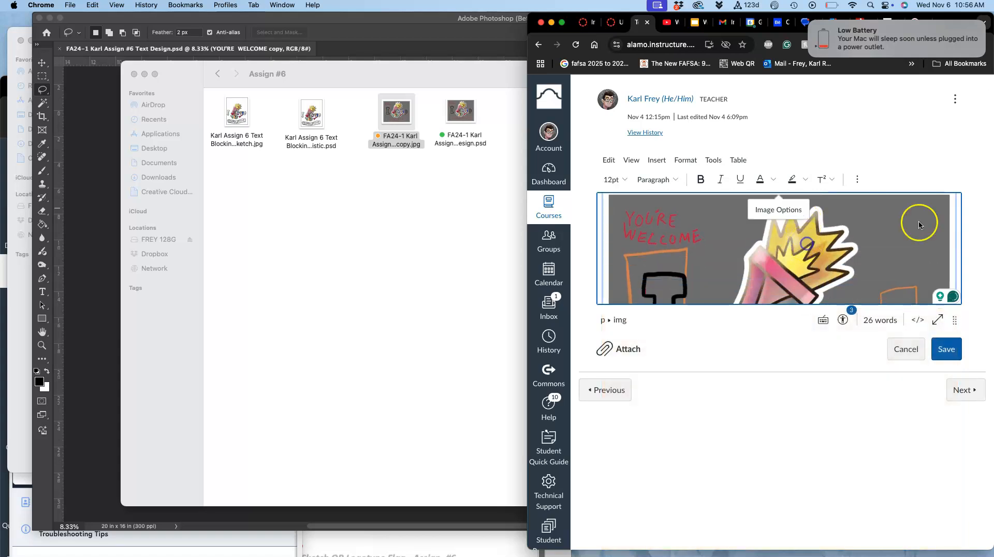
- Return to the start of the reply and make its editing area taller
scroll(952, 208, up, 10)
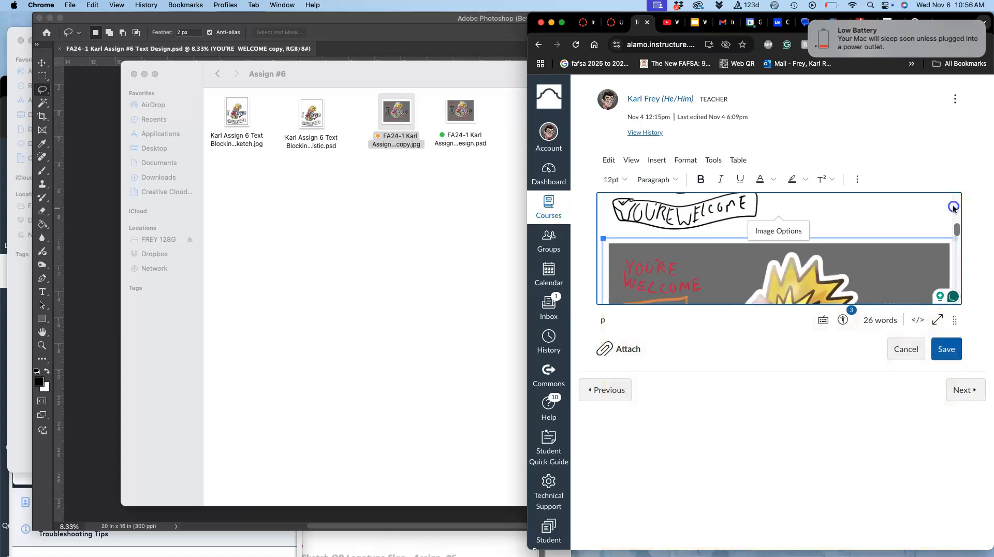
click(927, 250)
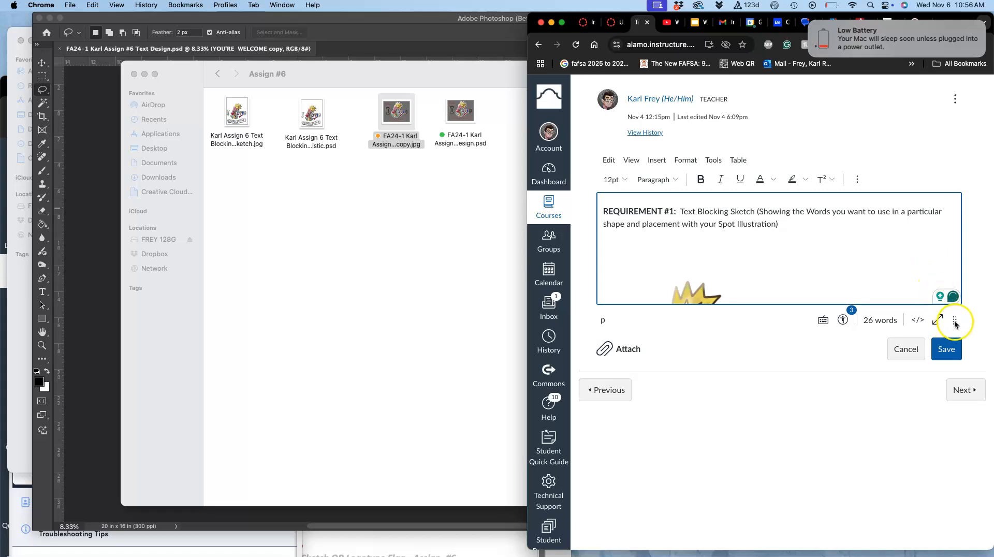
drag(961, 323, 953, 364)
- Shrink the inserted text design image proportionally to about two-thirds of the editor's width and save the edited reply
scroll(731, 276, down, 1)
scroll(731, 276, down, 4)
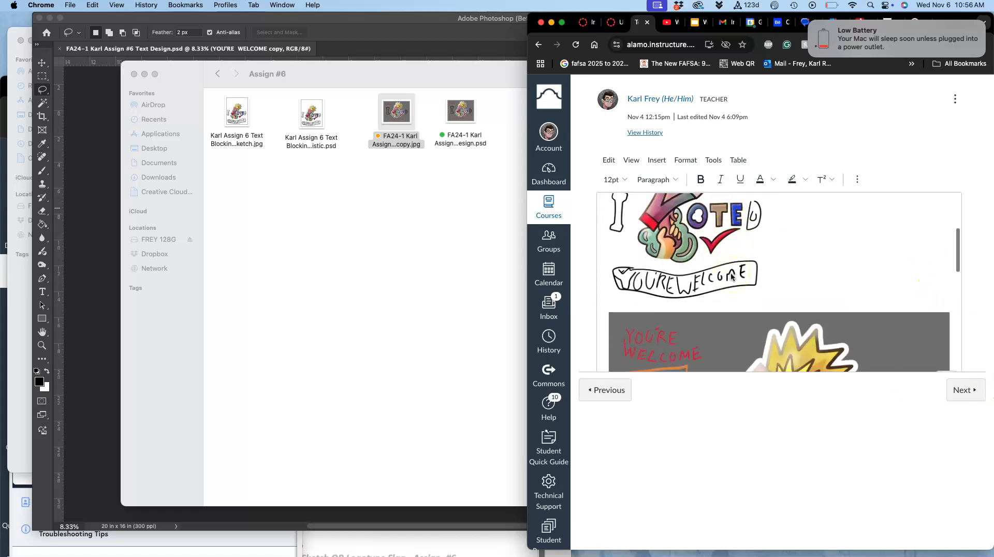
click(679, 309)
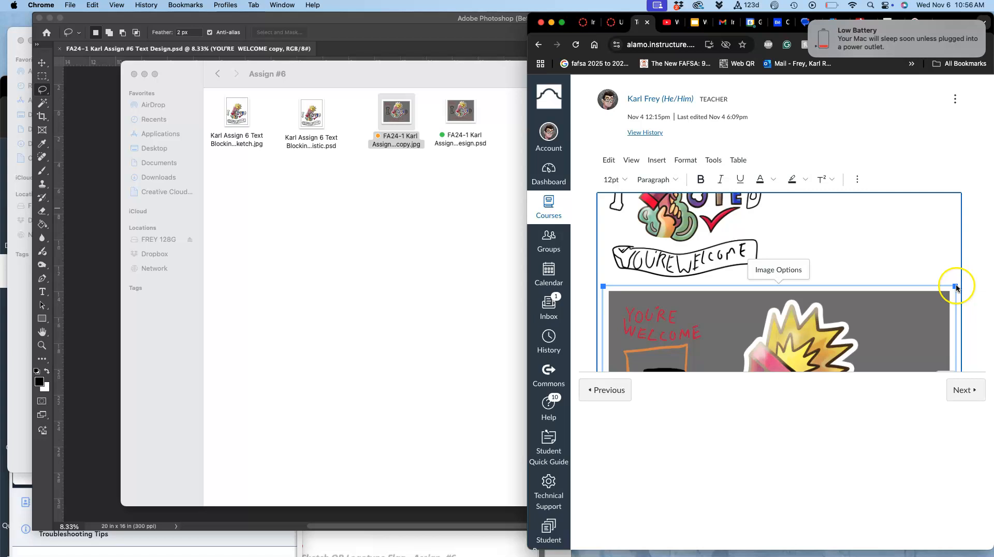
drag(954, 288, 849, 287)
scroll(849, 287, down, 5)
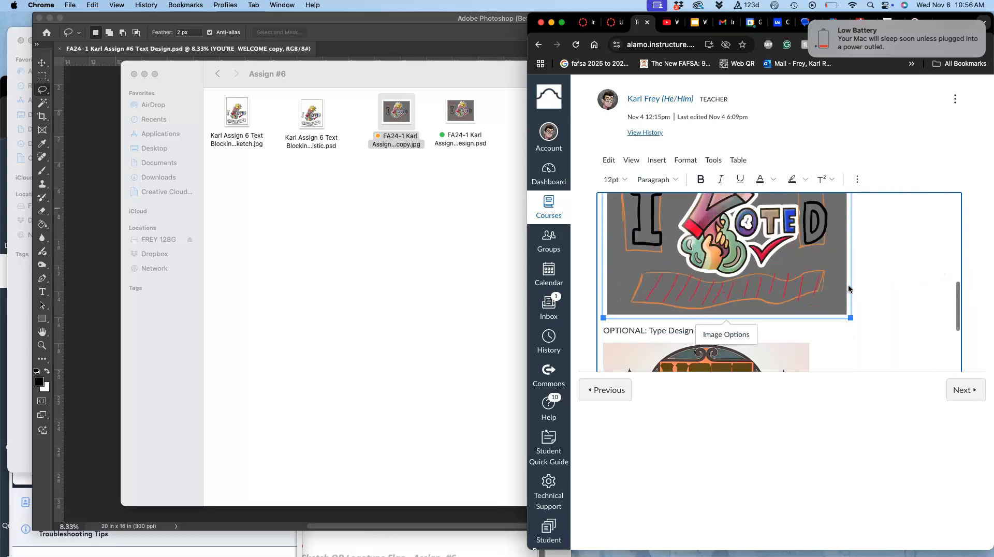
scroll(788, 336, down, 5)
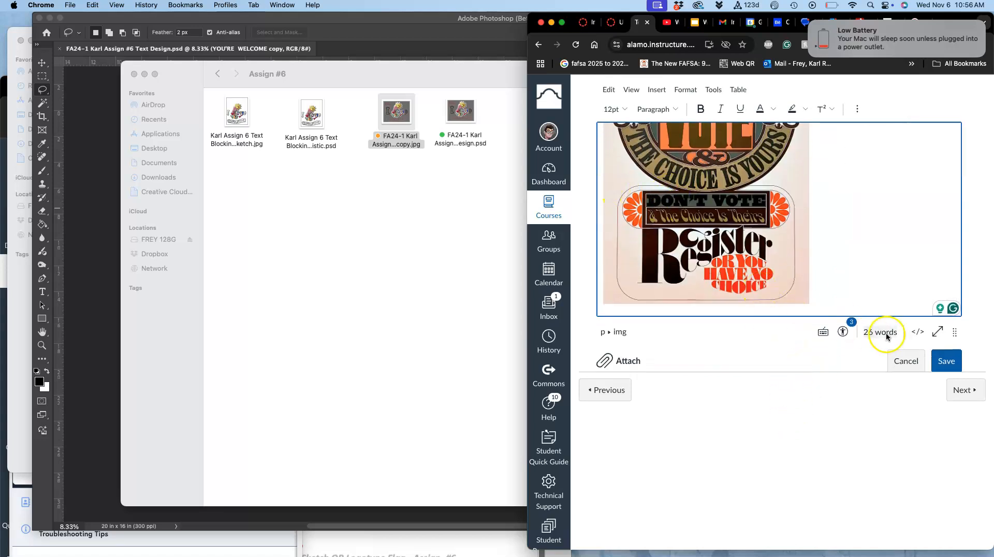
click(942, 364)
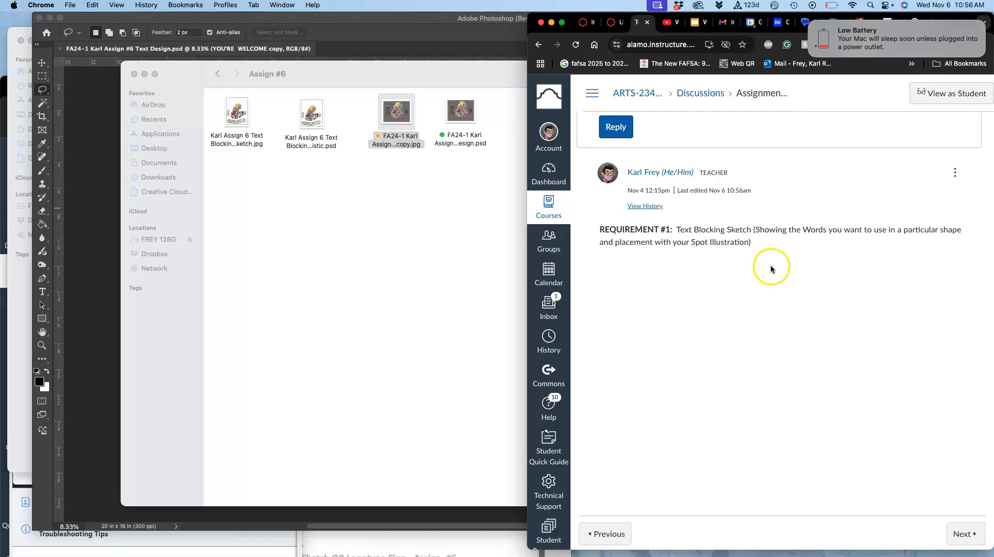
- Open the text design JPEG copy from the Assign #6 folder in Adobe Illustrator 2025
click(406, 220)
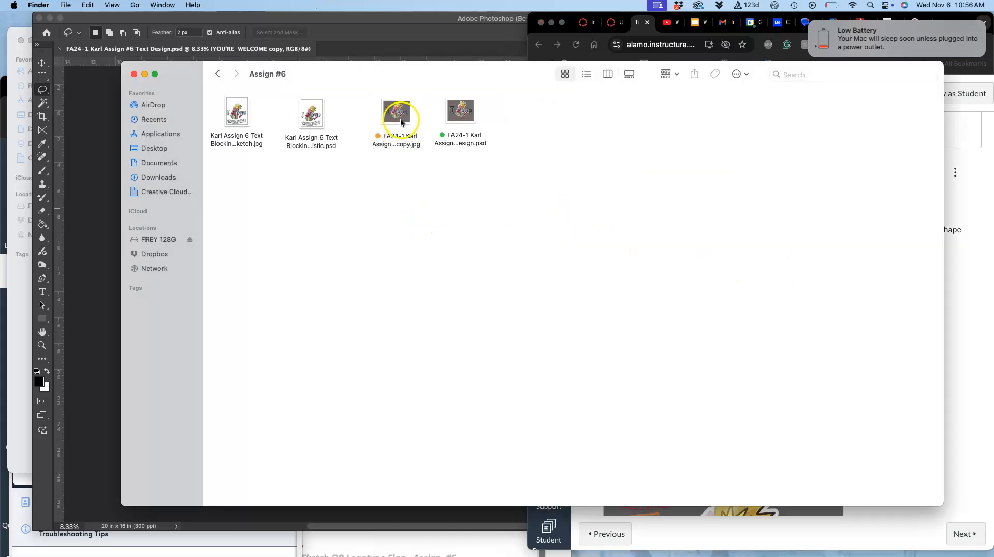
right_click(397, 116)
mouse_move(418, 140)
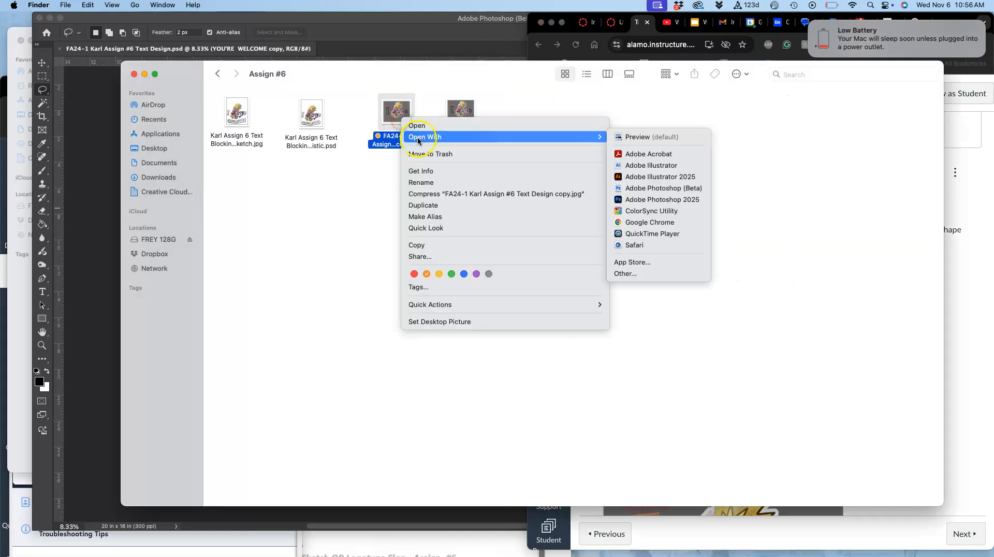
click(616, 177)
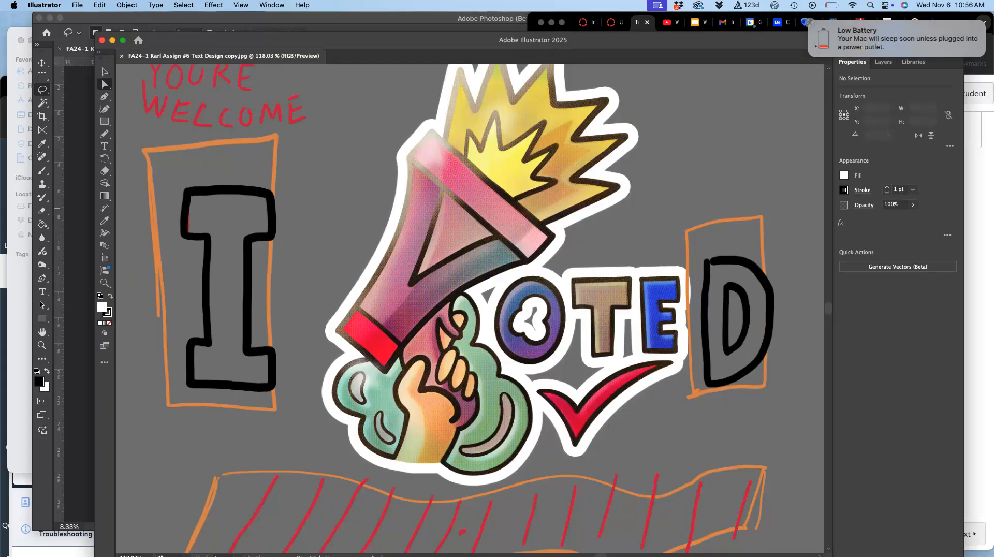
- Scale the placed text design image down proportionally about its centre to about 1297 by 1037 pt, fitting it inside the artboard
click(831, 5)
click(832, 5)
key(super+minus)
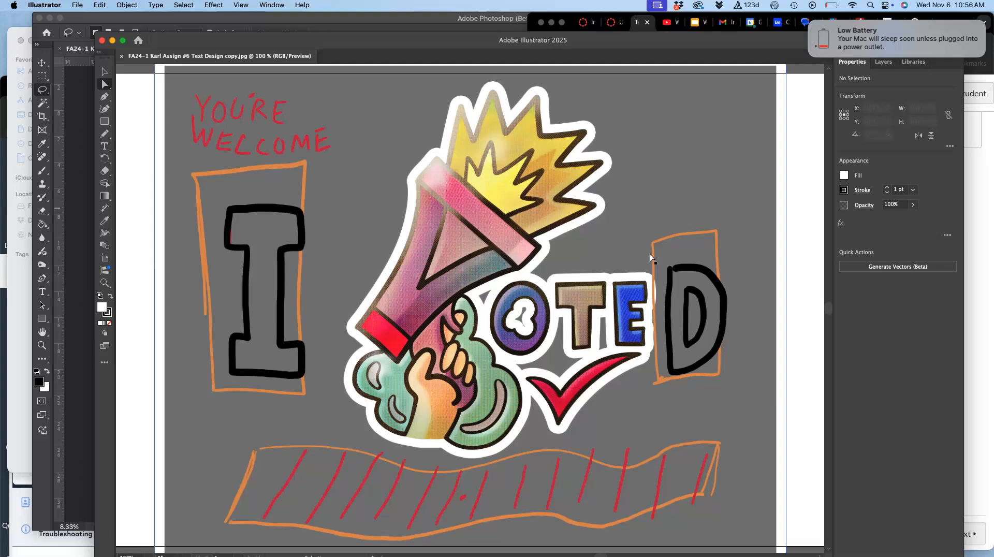
key(super+minus)
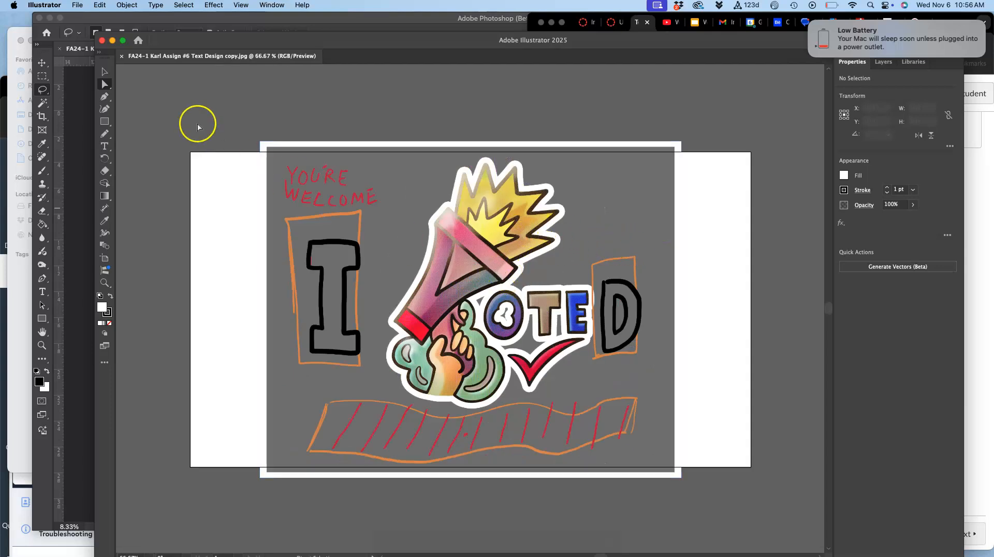
click(105, 72)
click(456, 228)
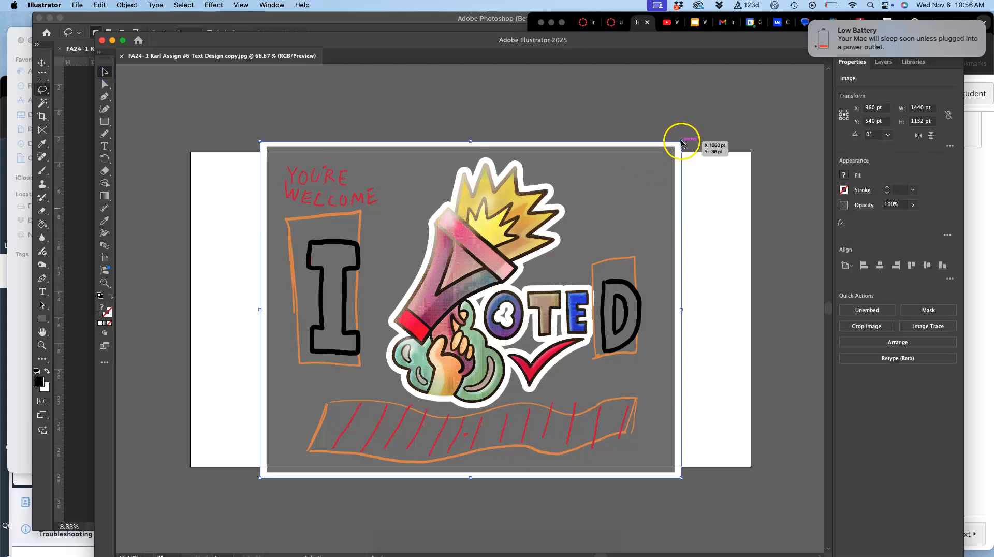
mouse_move(681, 143)
mouse_down()
mouse_move(669, 154)
mouse_move(681, 143)
mouse_up()
drag(682, 143, 666, 158)
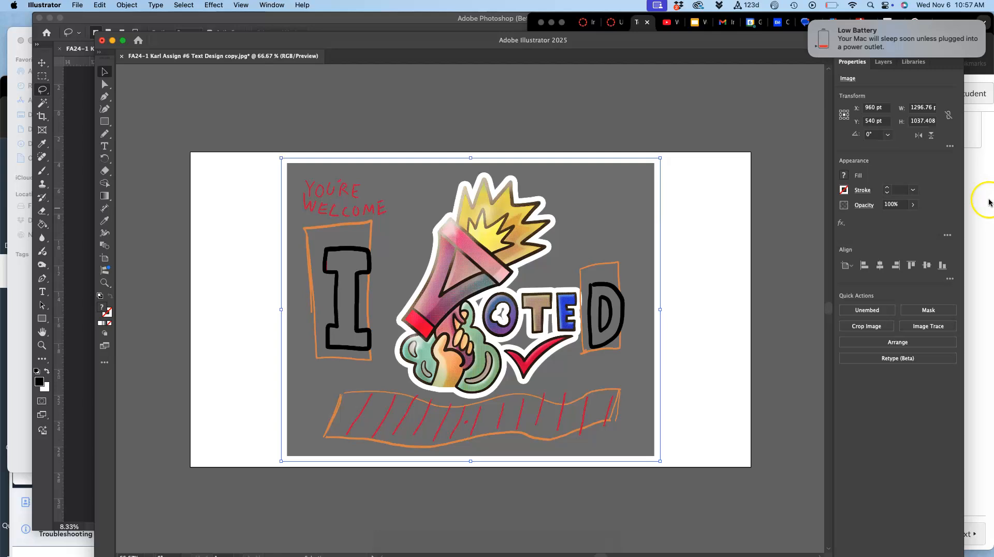
- Turn on image dimming for Layer 1 and set it to 70%
click(883, 62)
double_click(902, 99)
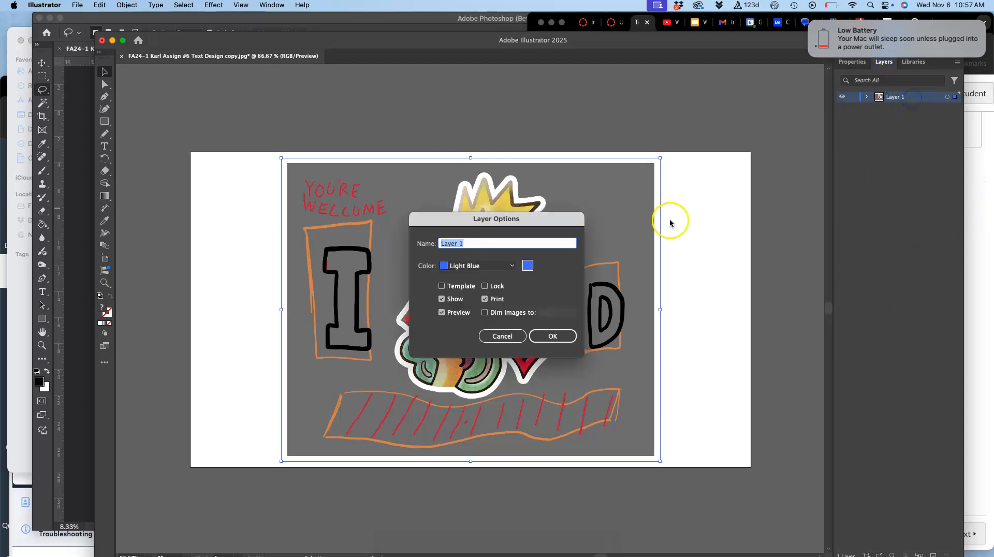
click(485, 312)
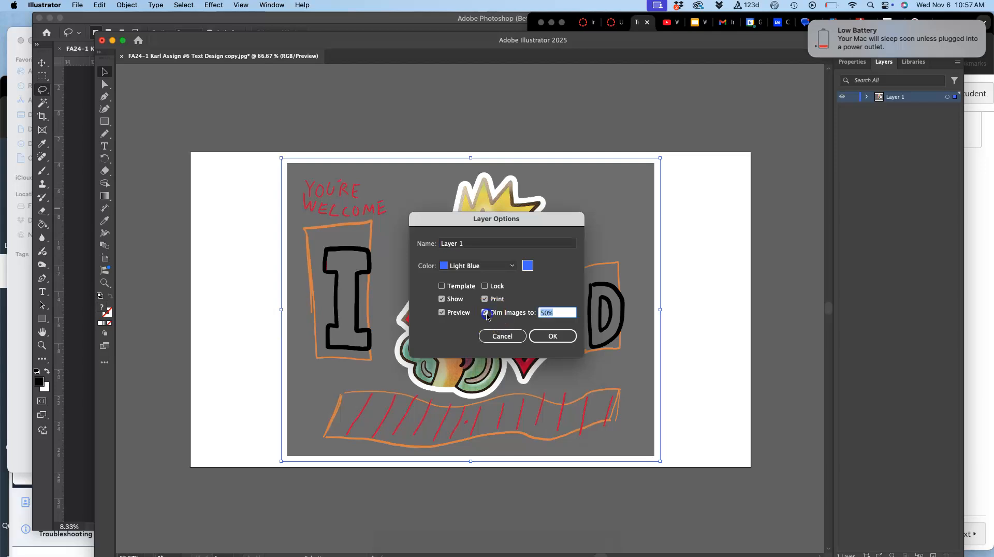
click(544, 314)
click(548, 336)
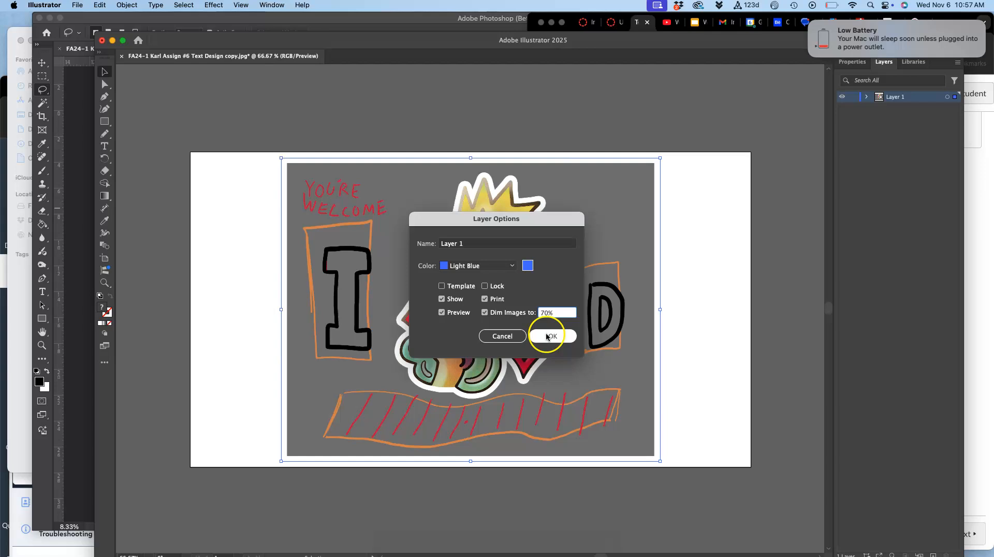
- Lower Layer 1's image dimming percentage to make the artwork much fainter, and deselect the image
click(914, 98)
click(914, 99)
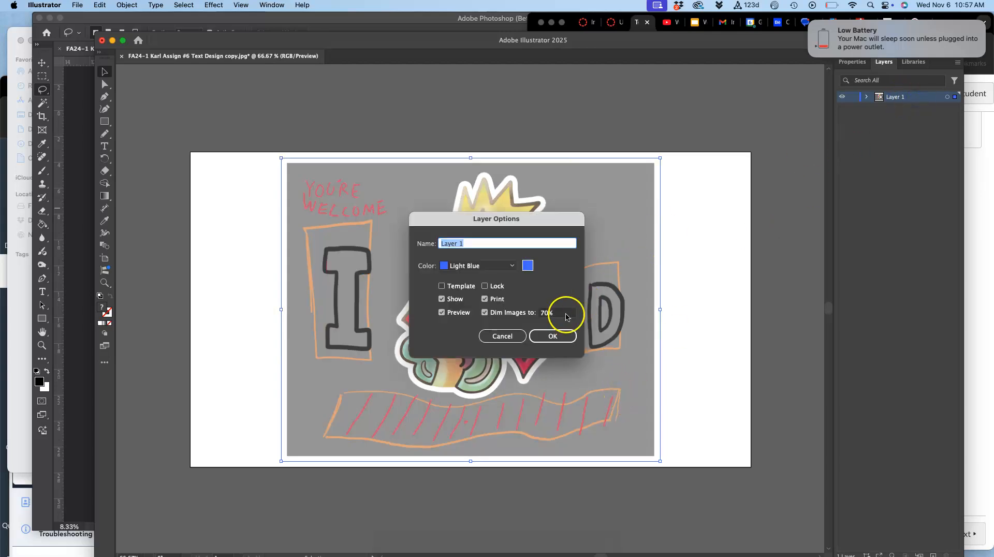
click(546, 313)
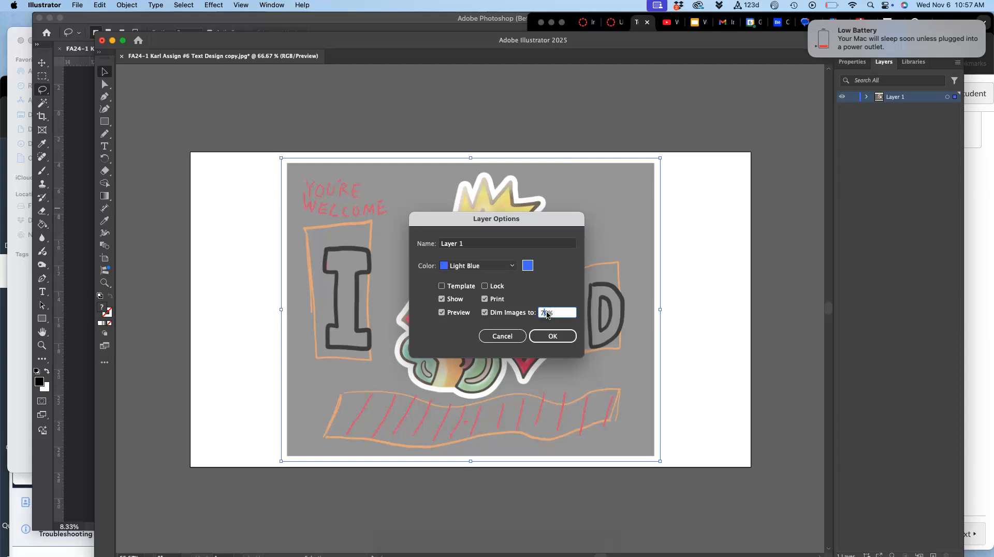
click(552, 335)
click(704, 326)
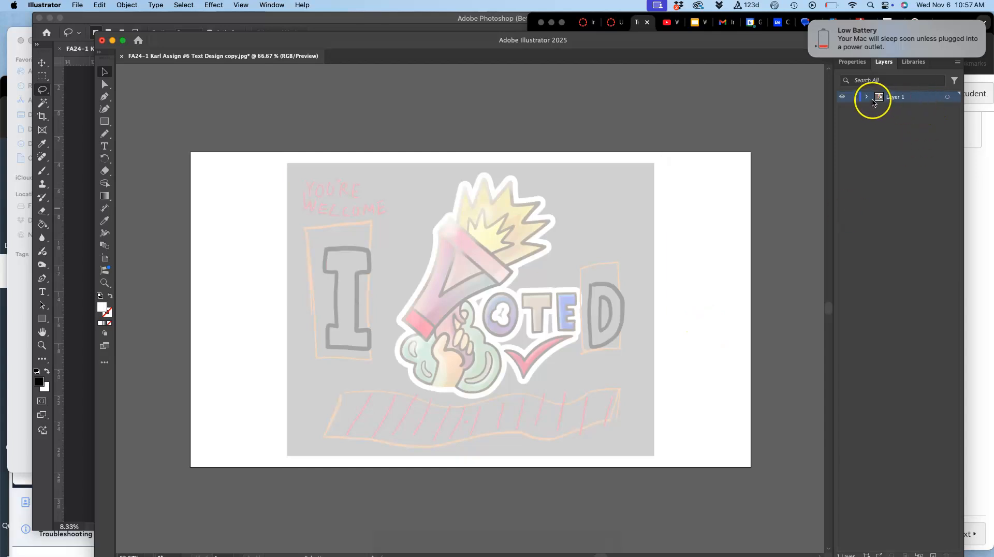
- Lock Layer 1 and add a new layer above it, keeping the whole application window in view
click(853, 97)
click(931, 554)
drag(688, 38, 683, 27)
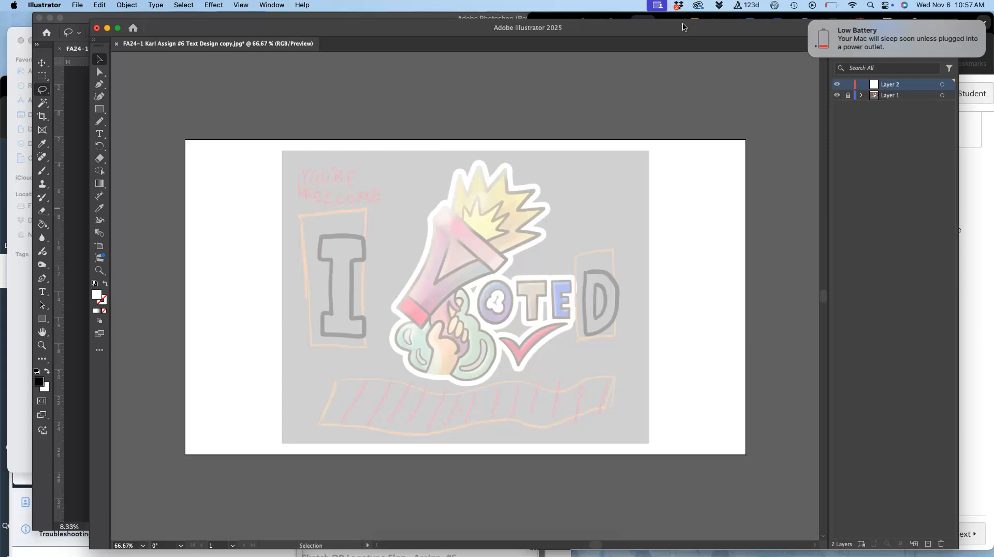
- Add the letter "I" as point type on the new layer, beside the lower part of the sketched I
click(100, 134)
click(100, 134)
drag(99, 135, 154, 156)
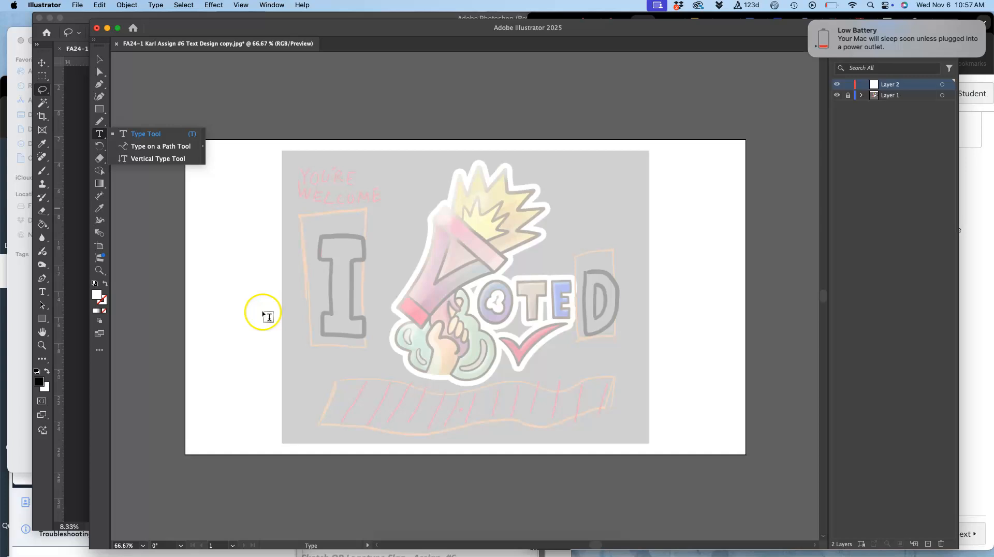
drag(173, 161, 147, 136)
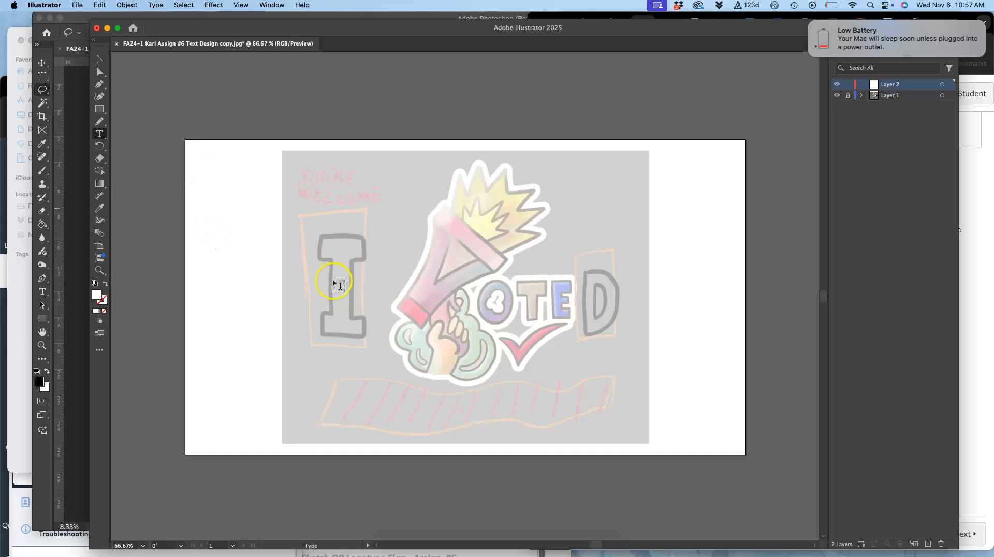
click(304, 324)
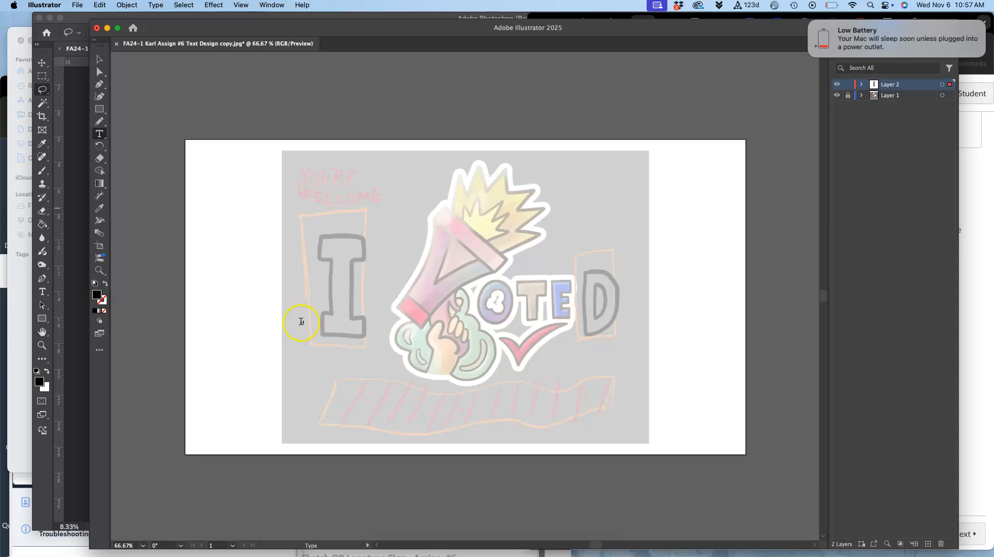
- Target the letter "I" text object within Layer 2 and open its font size for editing
click(861, 84)
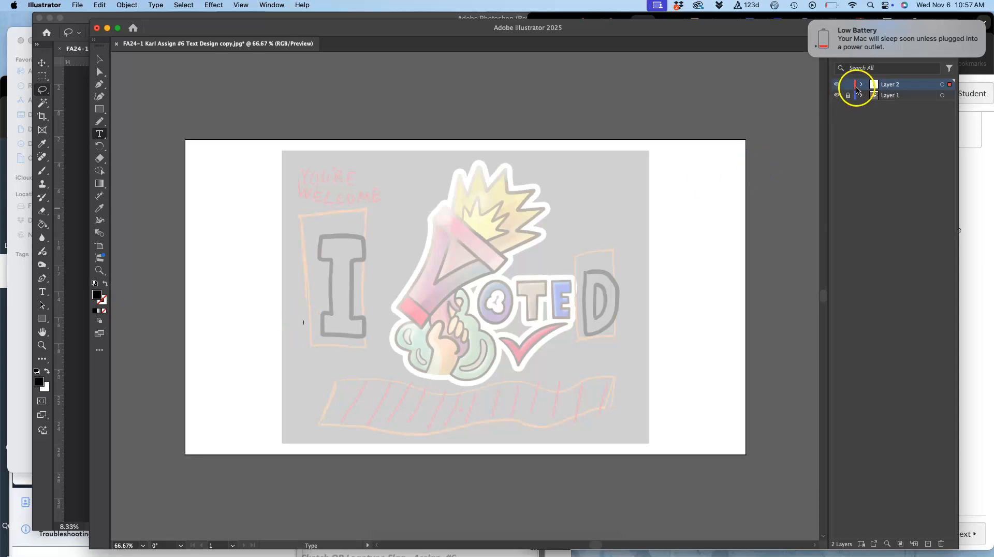
click(942, 95)
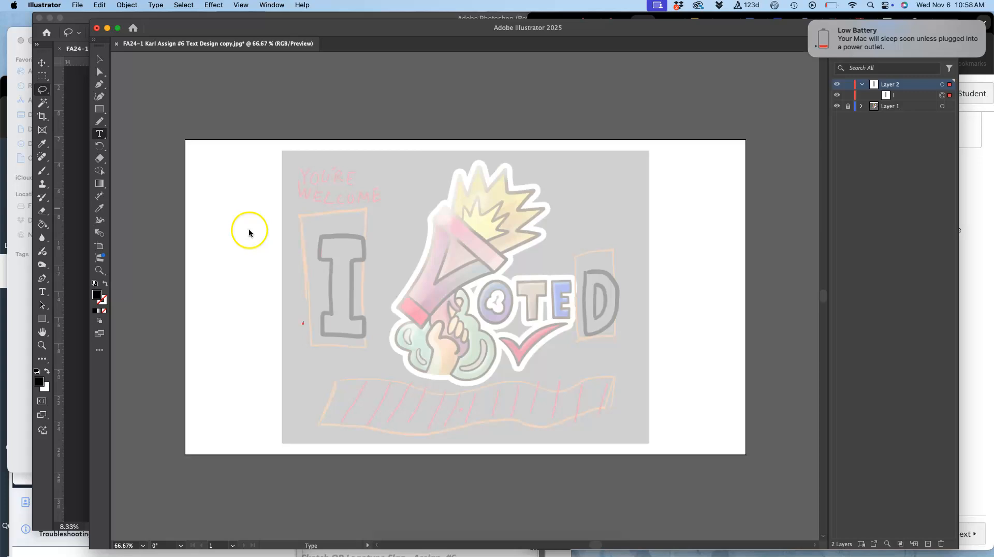
drag(721, 29, 660, 39)
click(788, 58)
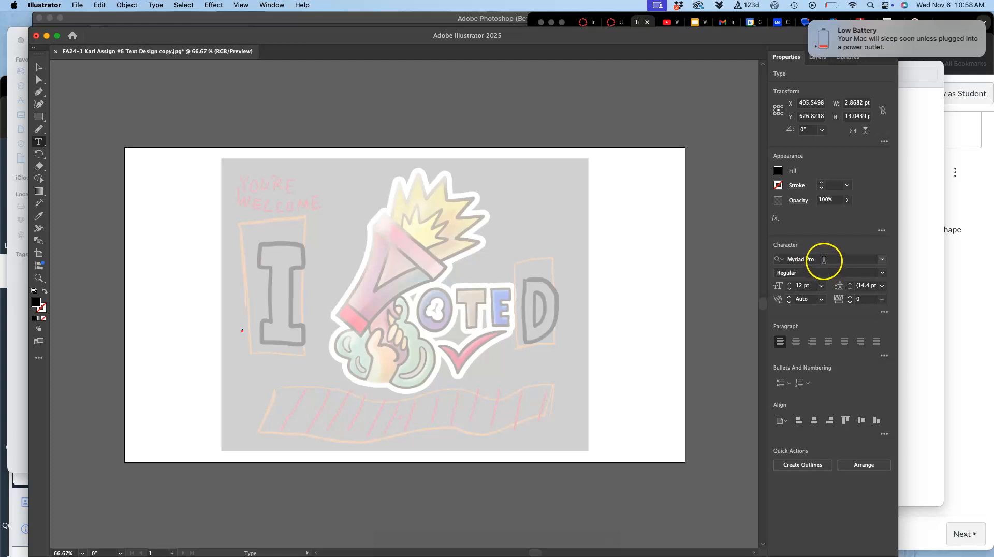
click(803, 287)
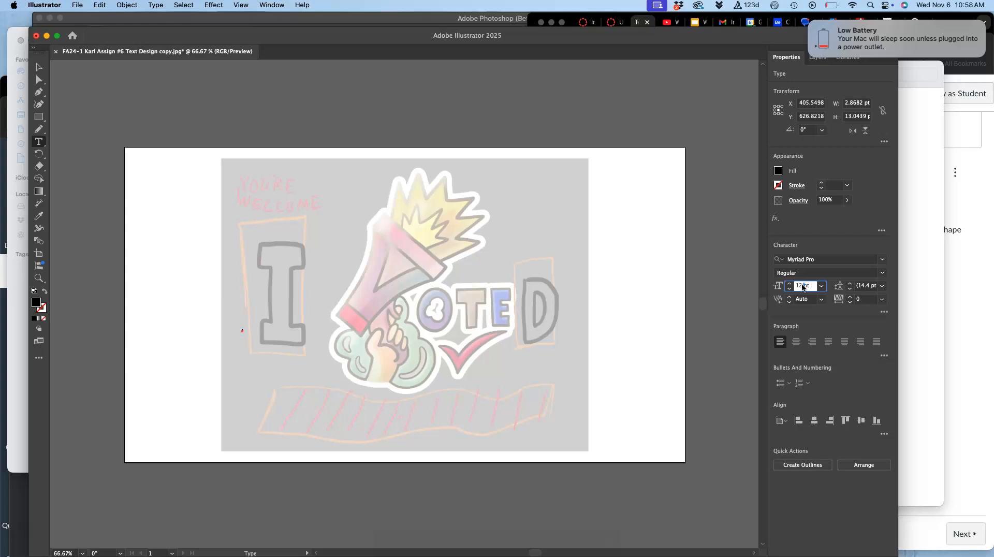